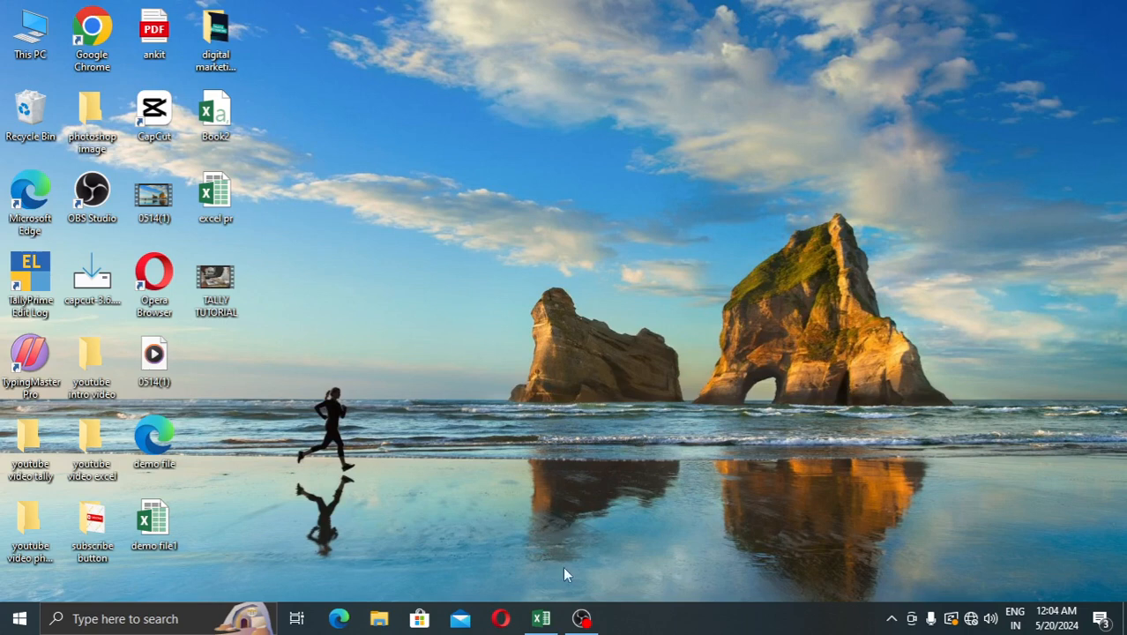
# Switch to the Book1 workbook in Excel and look over its employee, department and date columns.
pyautogui.click(551, 618)
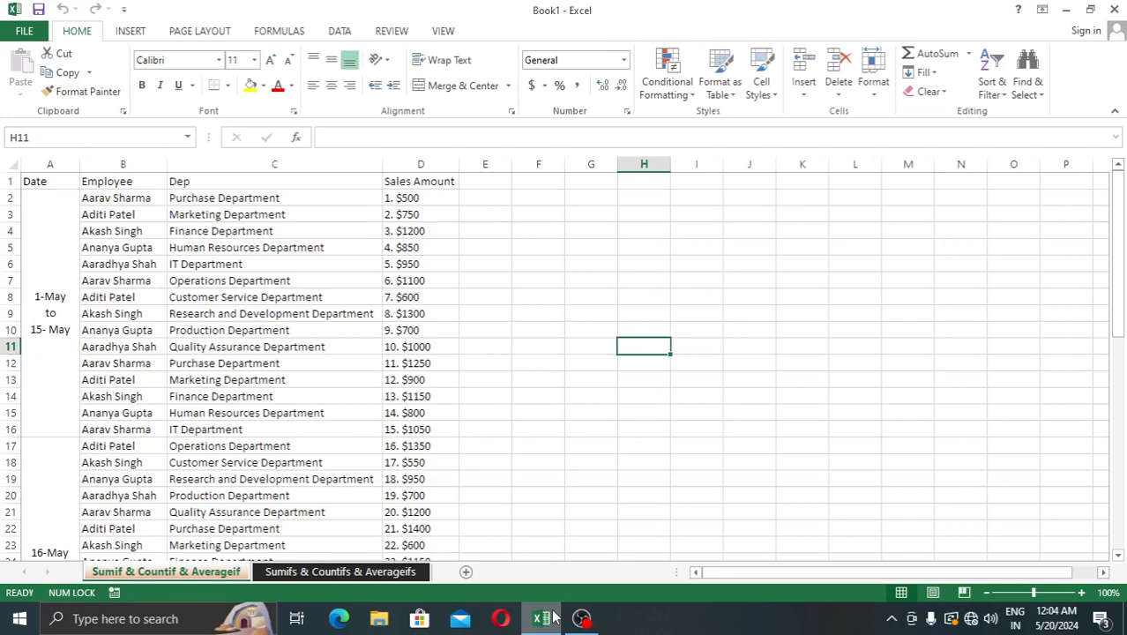
pyautogui.click(490, 201)
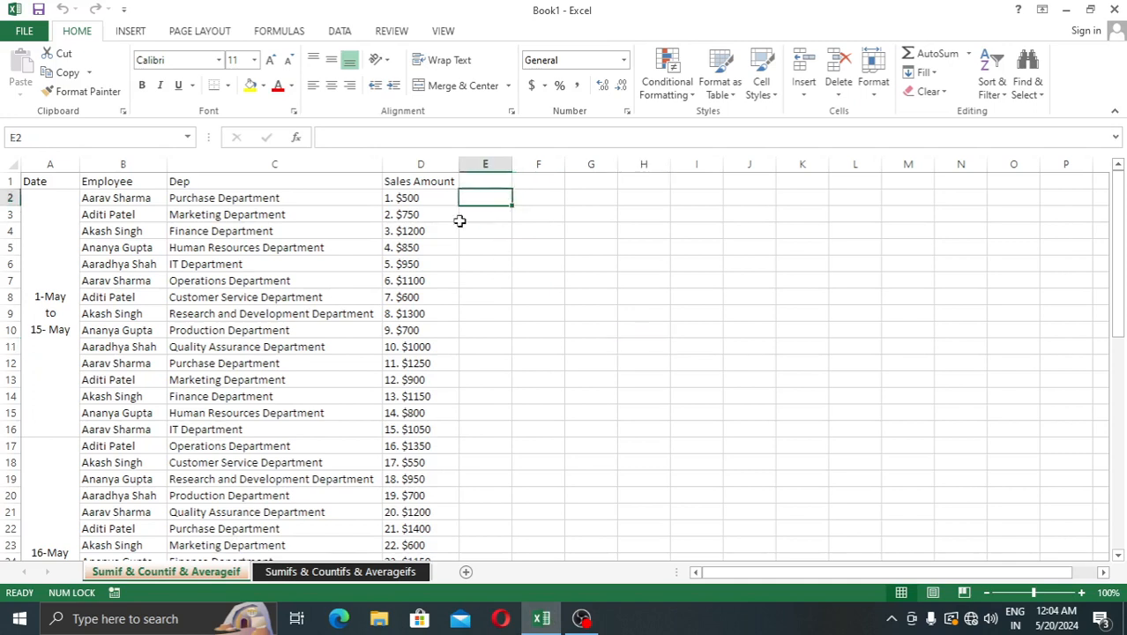
pyautogui.click(116, 198)
pyautogui.click(150, 309)
pyautogui.click(304, 285)
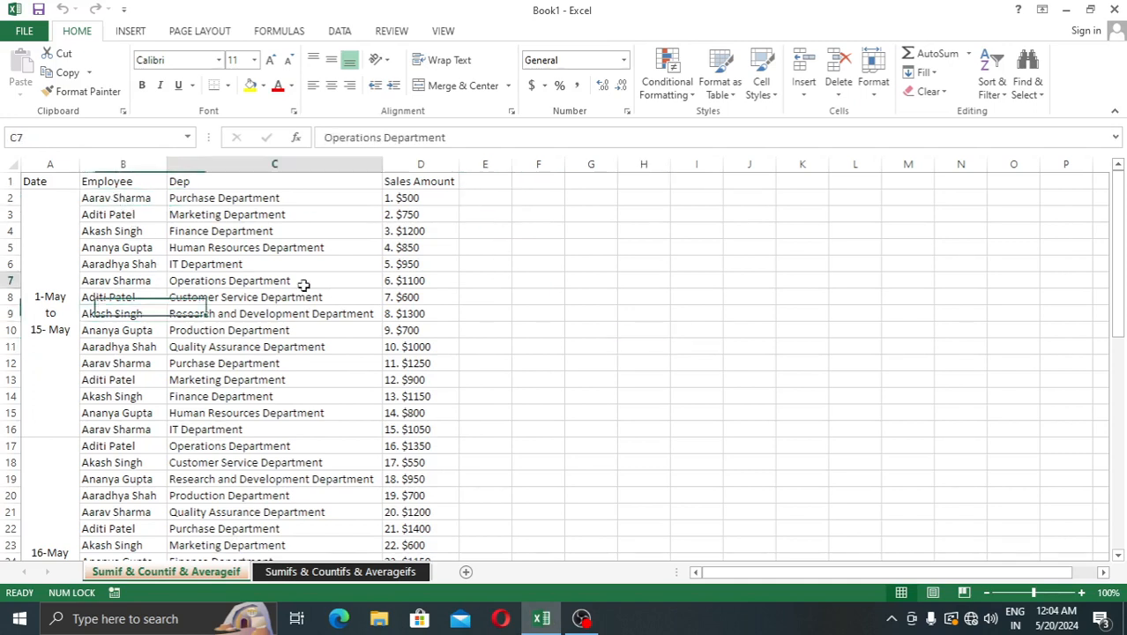
pyautogui.click(62, 253)
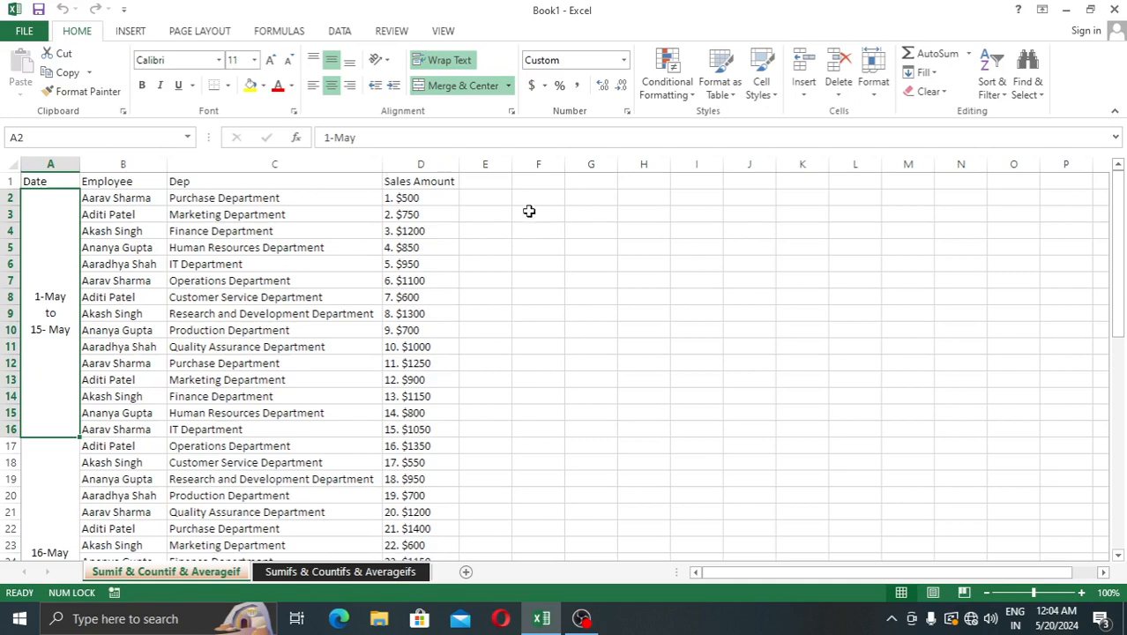
# Merge and center the empty cells E2:E16 beside the Sales Amount column.
pyautogui.moveTo(485, 199); pyautogui.dragTo(475, 430)
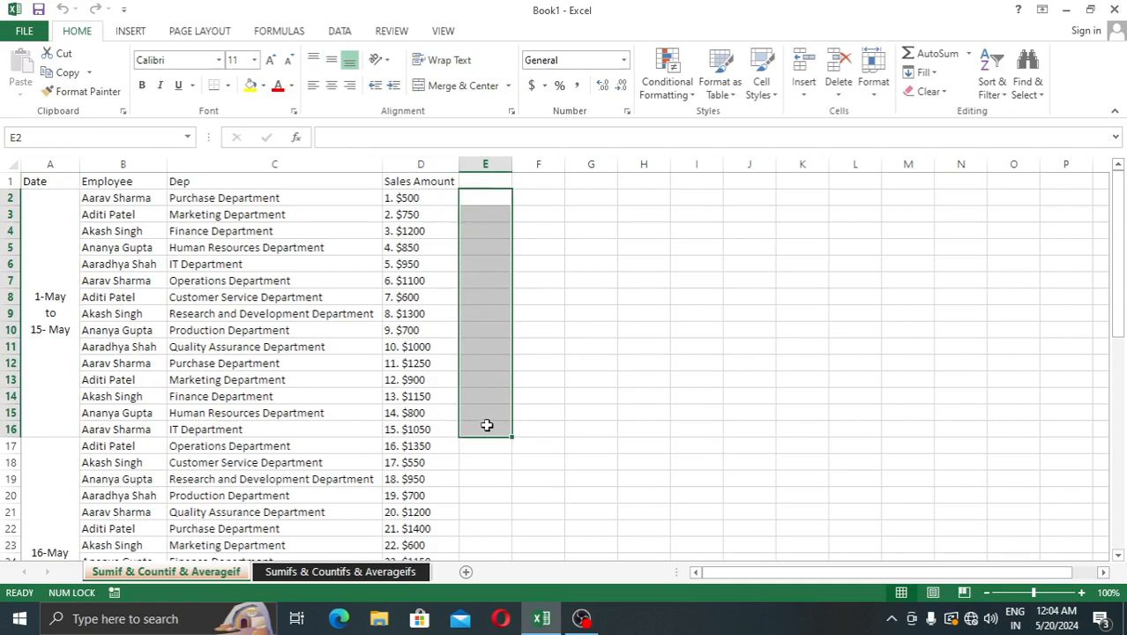
pyautogui.click(454, 92)
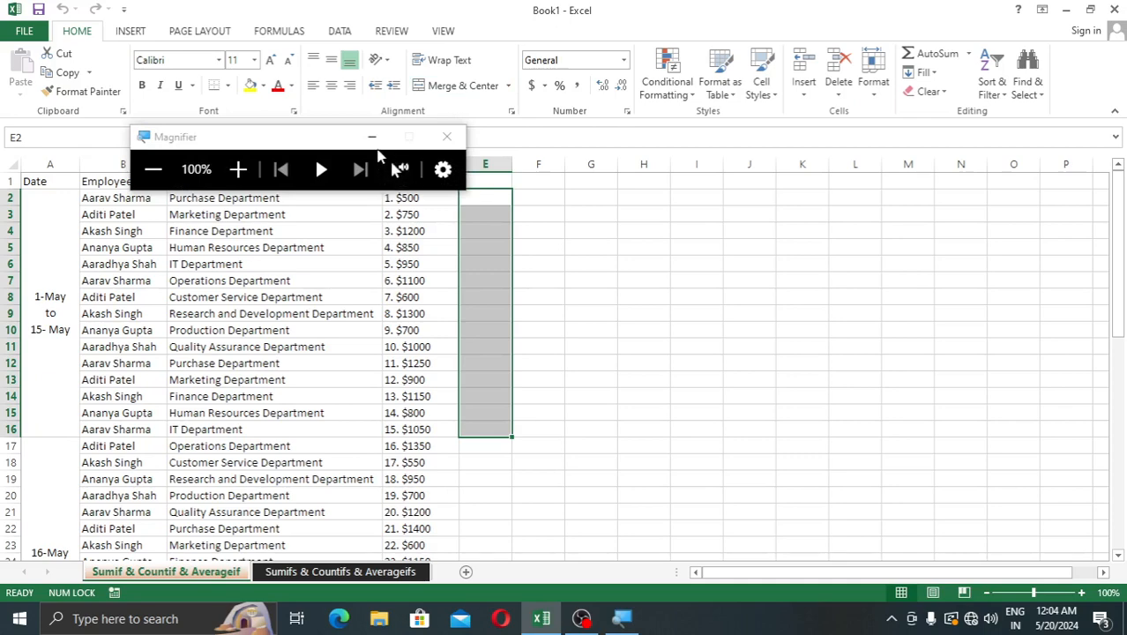
pyautogui.click(372, 137)
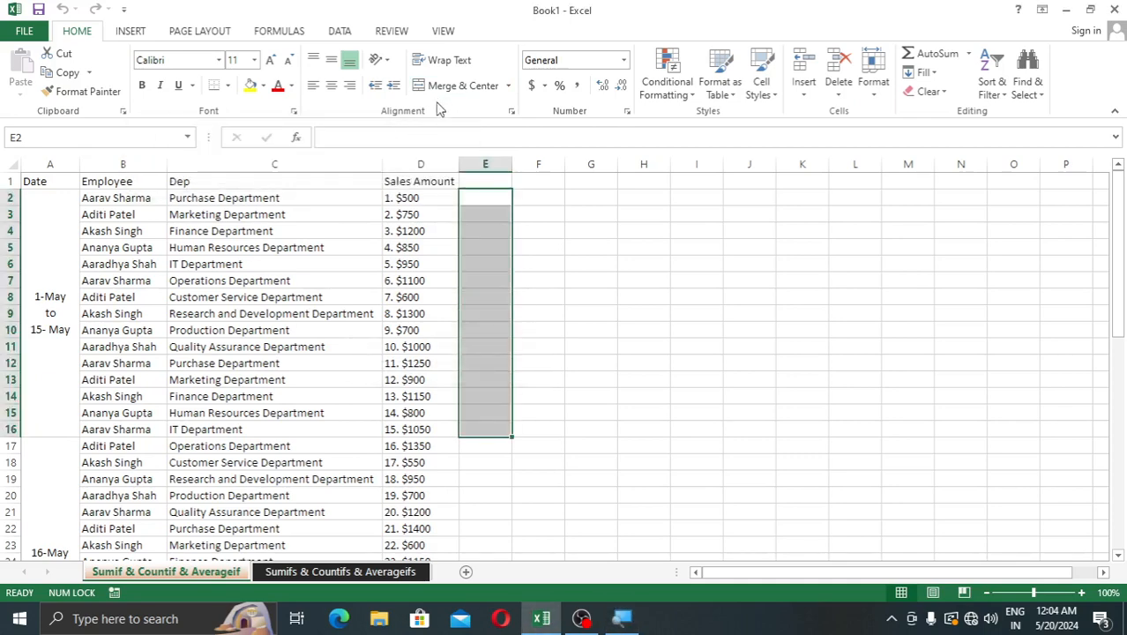
pyautogui.press('super+plus')
pyautogui.press('super+plus')
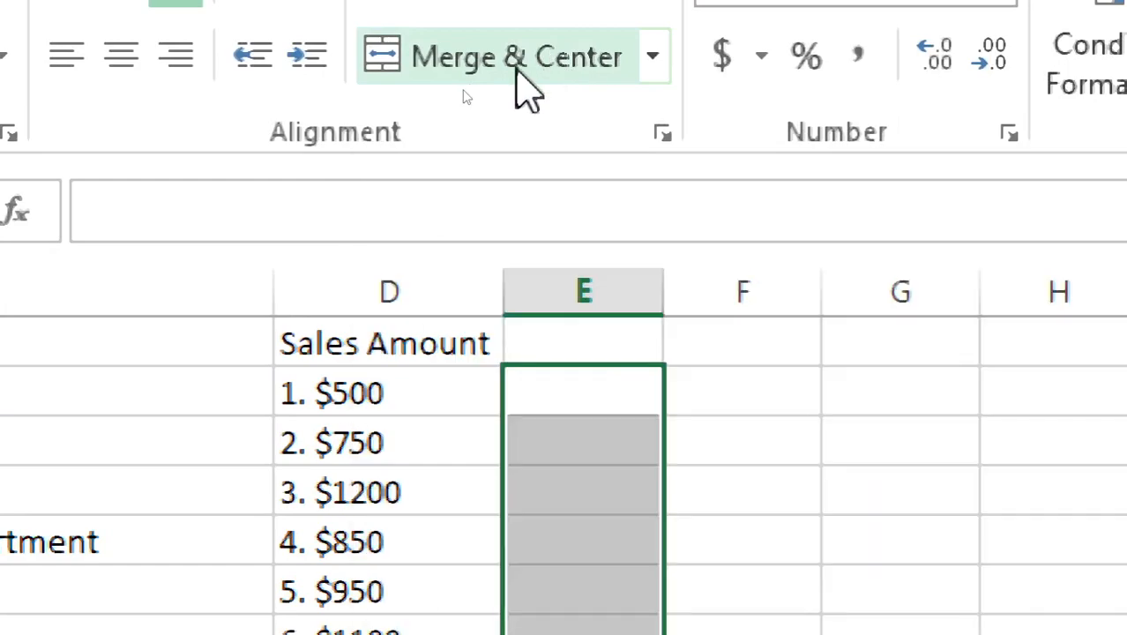
pyautogui.press('super+minus')
pyautogui.press('super+minus')
pyautogui.click(522, 76)
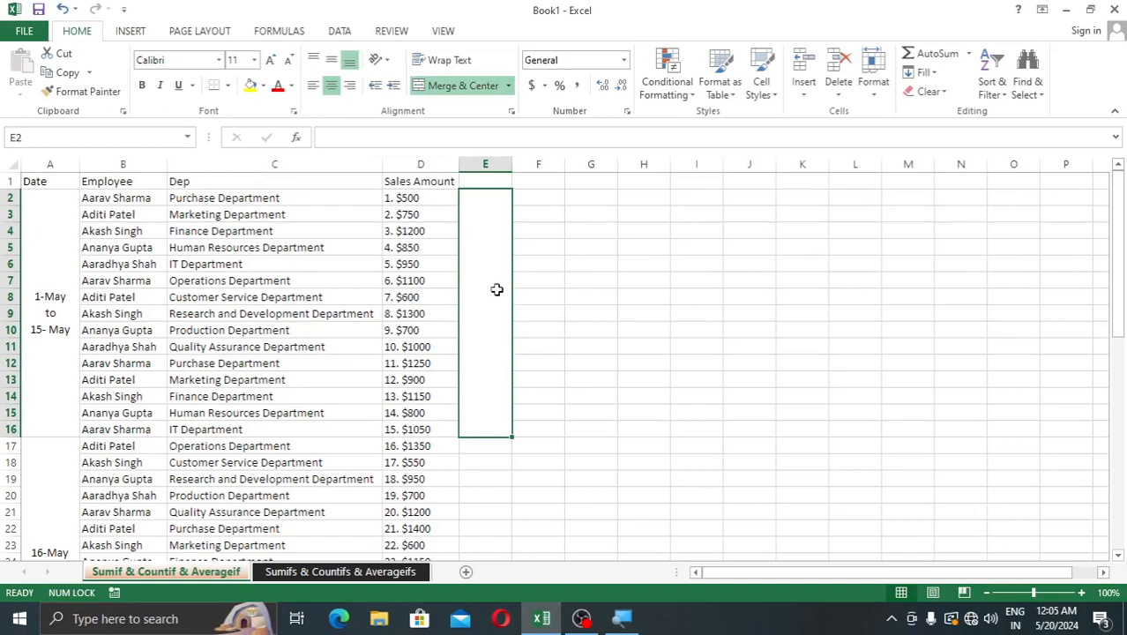
# Enter the sample value 121212 in the merged cell E2:E16 and select that cell again.
pyautogui.write('121212121')
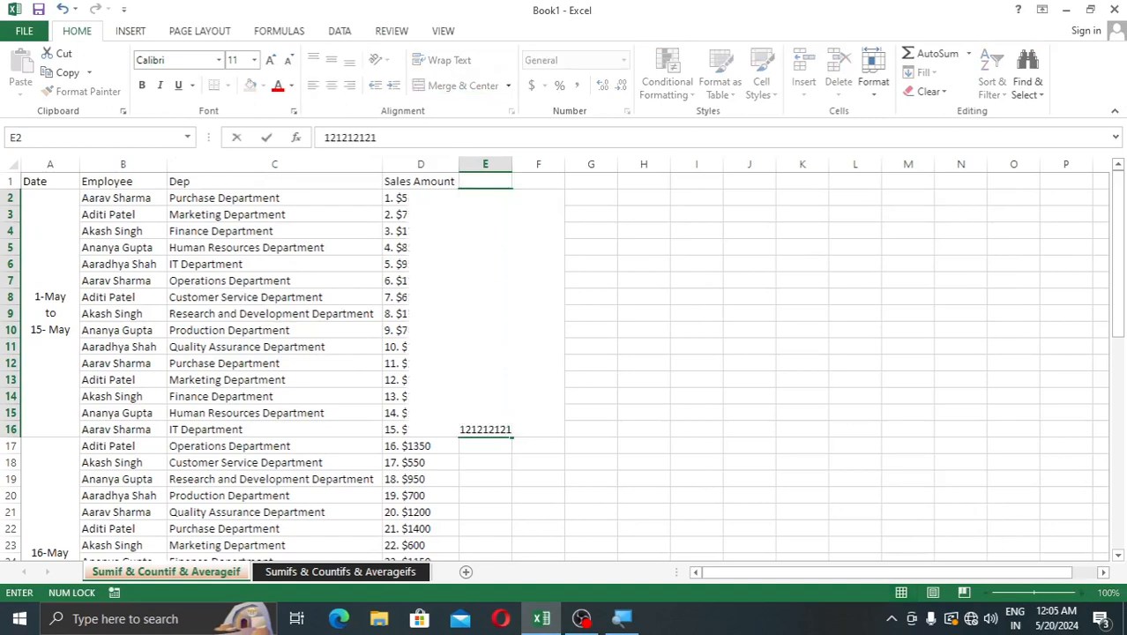
pyautogui.press('BackSpace')
pyautogui.press('BackSpace')
pyautogui.press('BackSpace')
pyautogui.press('Return')
pyautogui.click(500, 245)
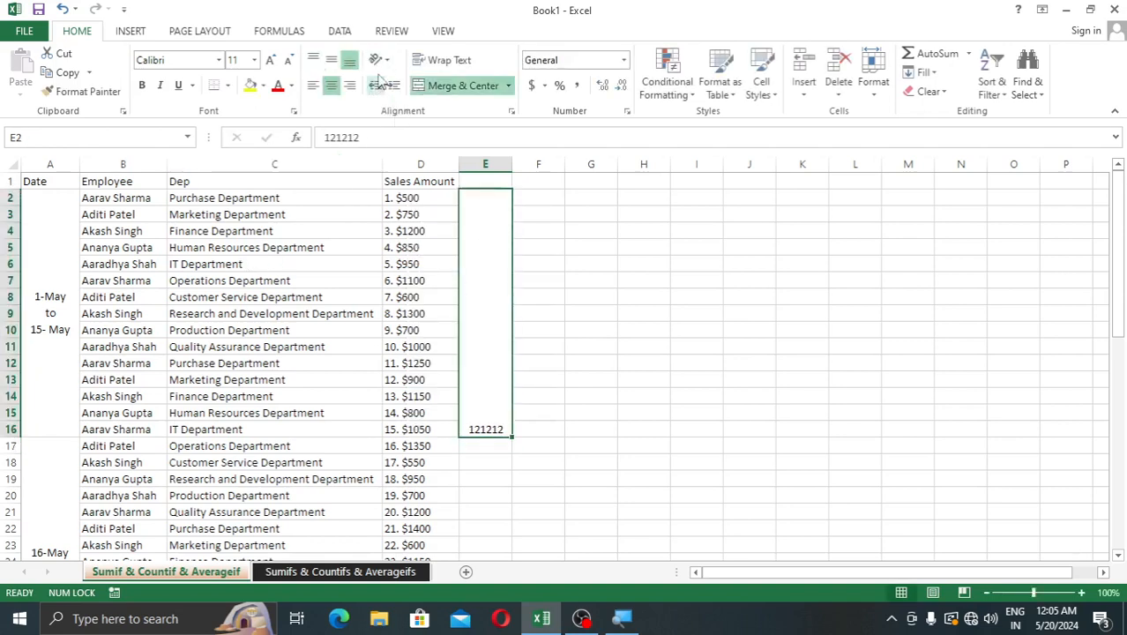
# Try the vertical and horizontal alignments on the merged cell E2:E16, ending with middle and center alignment.
pyautogui.click(334, 62)
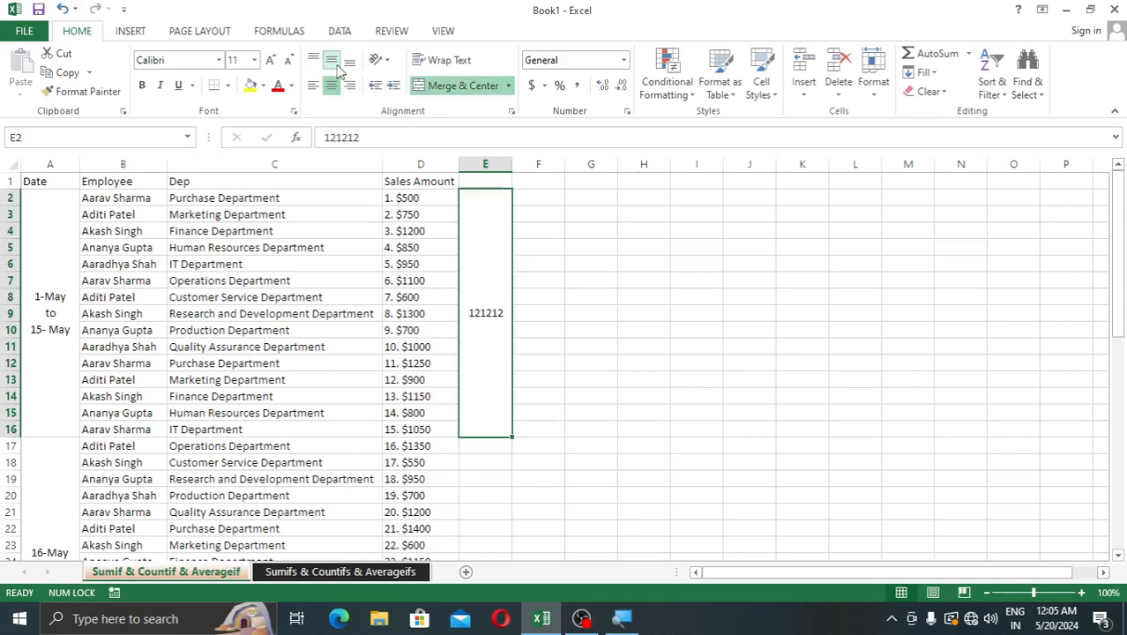
pyautogui.click(313, 58)
pyautogui.click(351, 62)
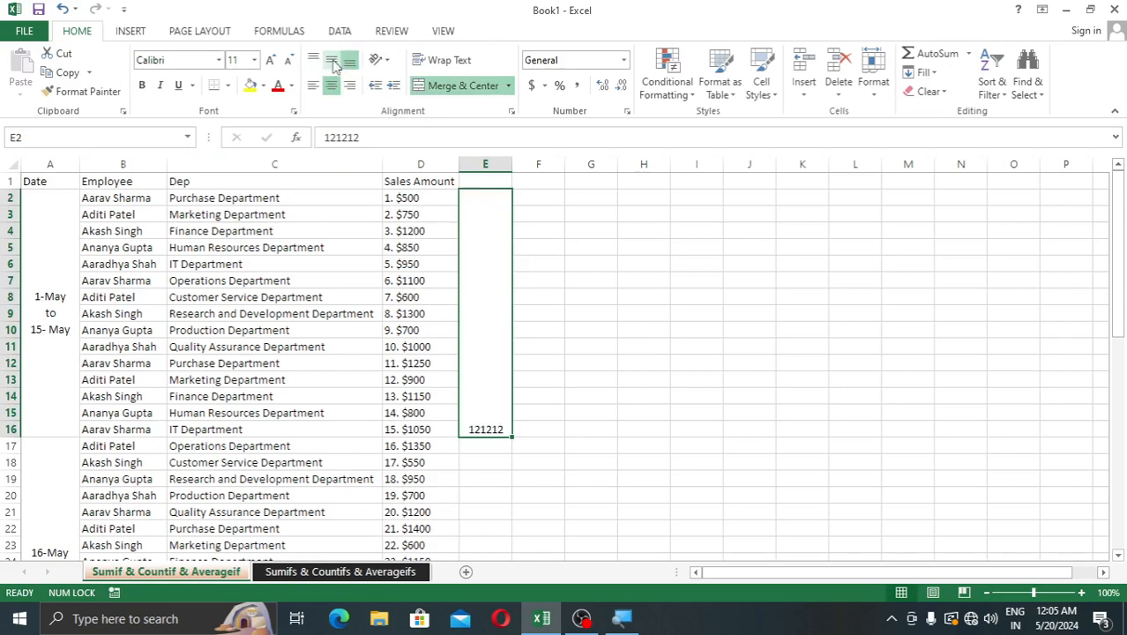
pyautogui.click(334, 62)
pyautogui.click(313, 86)
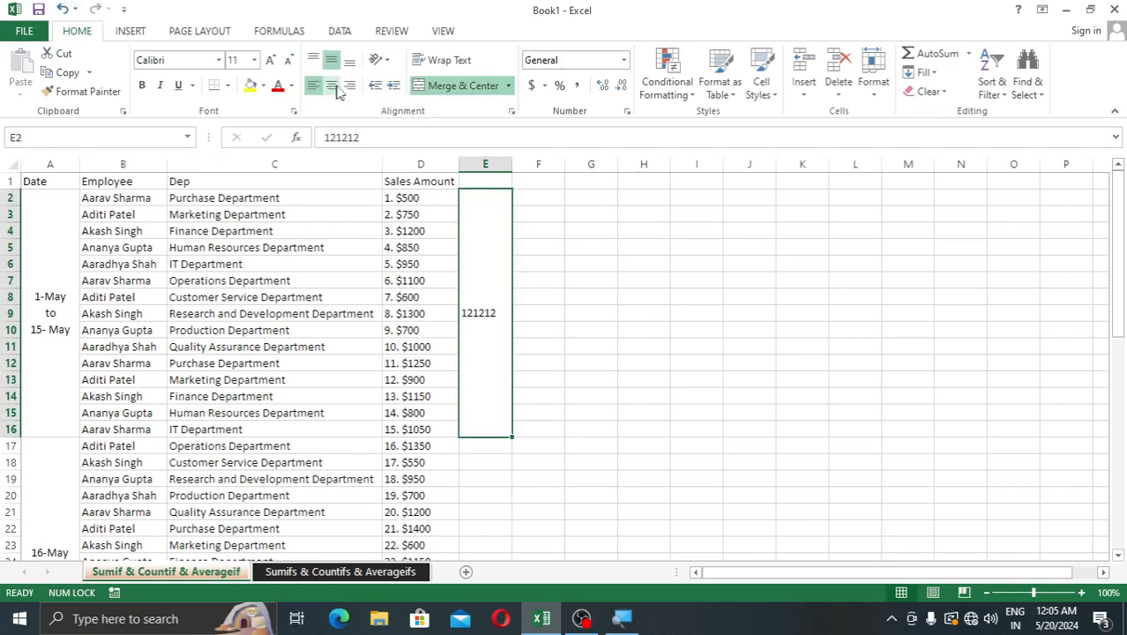
pyautogui.click(350, 86)
pyautogui.click(332, 86)
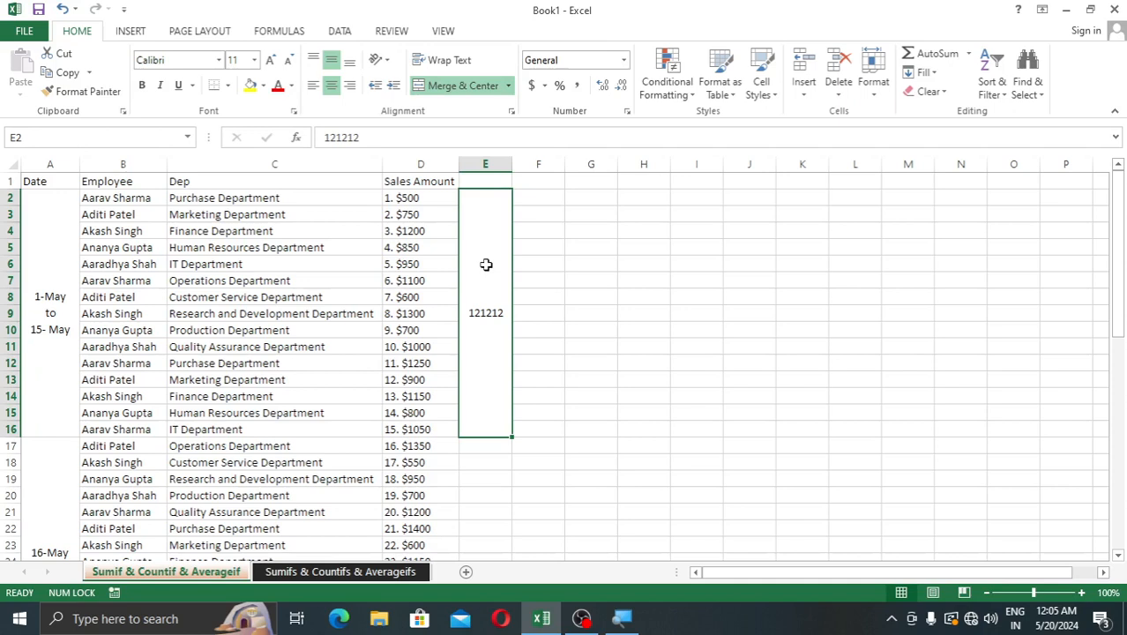
# Delete the sample value from the merged cell E2:E16 and unmerge it.
pyautogui.press('Delete')
pyautogui.click(462, 85)
pyautogui.click(483, 380)
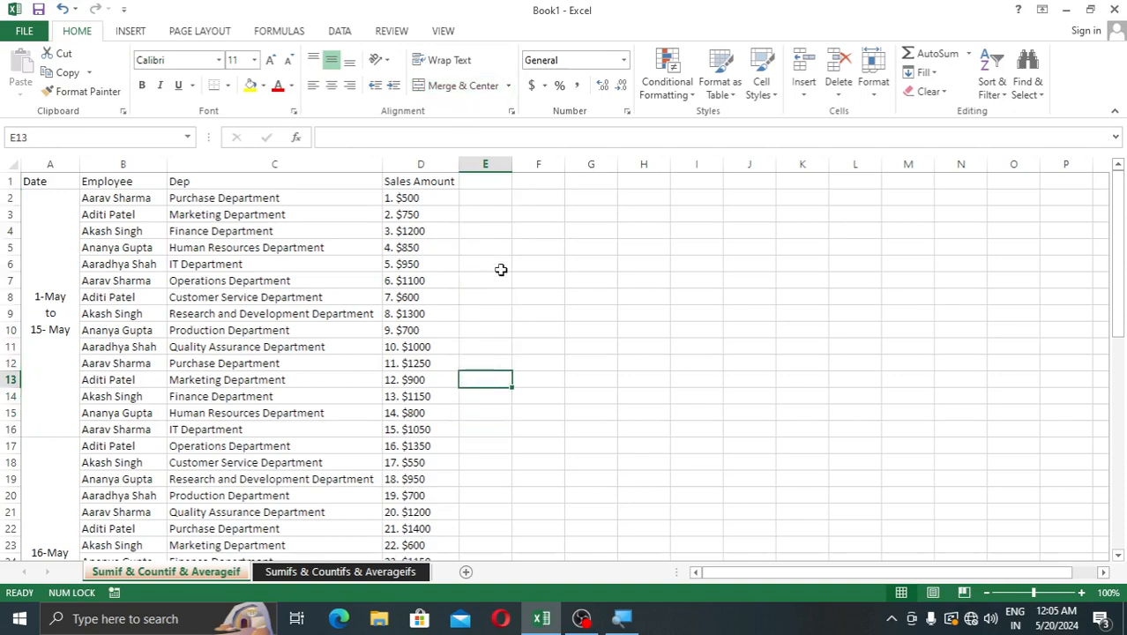
pyautogui.click(35, 261)
pyautogui.click(301, 231)
pyautogui.click(252, 328)
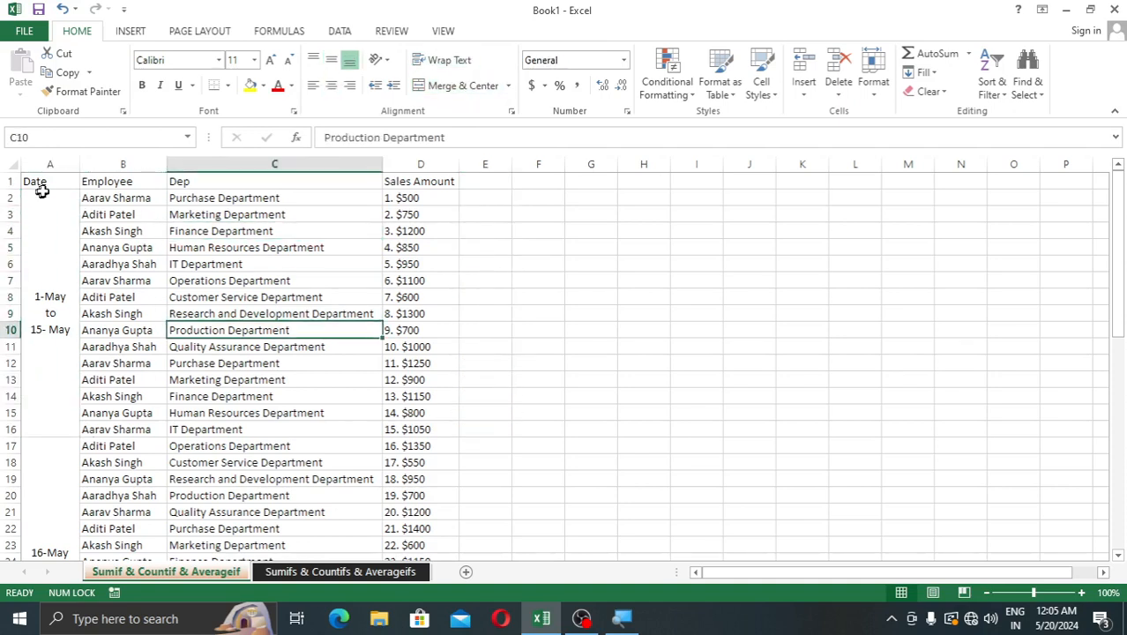
# Increase the font size of the header cells A1:D1 to 14.
pyautogui.moveTo(37, 184); pyautogui.dragTo(386, 176)
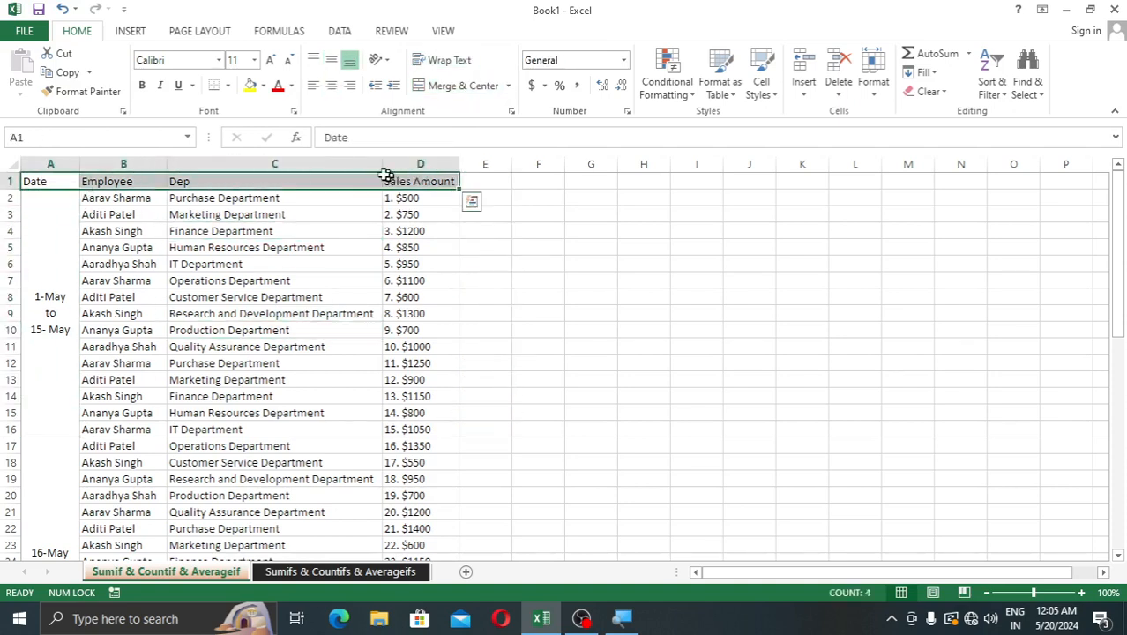
pyautogui.click(271, 62)
pyautogui.click(271, 62)
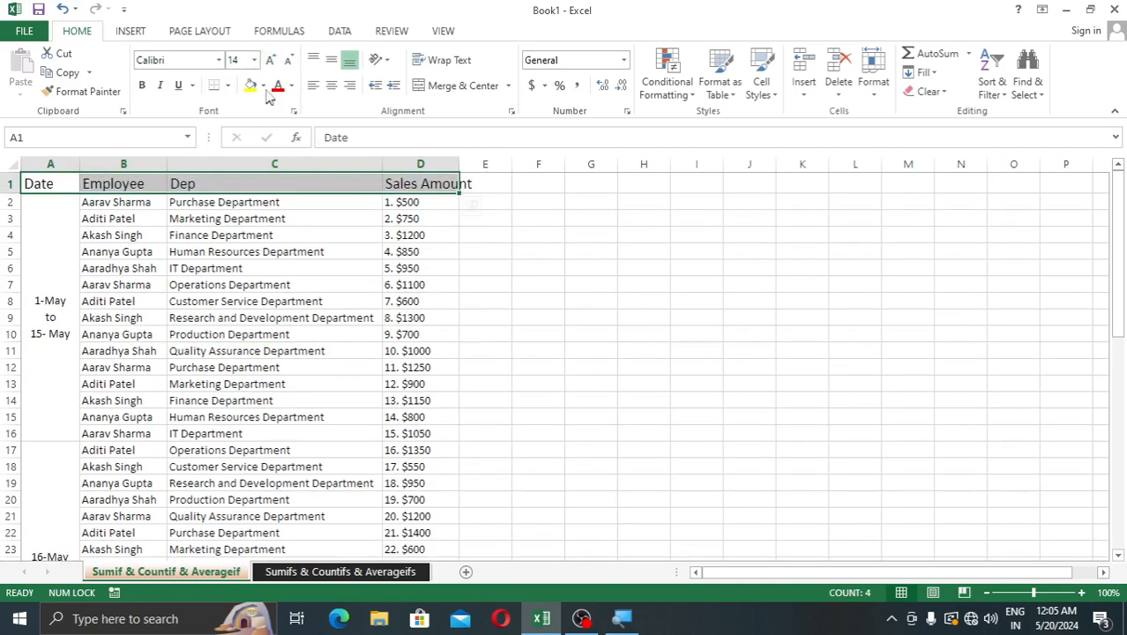
# Fill the header cells A1:D1 with the lightest green theme color and widen column D to fit the Sales Amount heading.
pyautogui.click(264, 85)
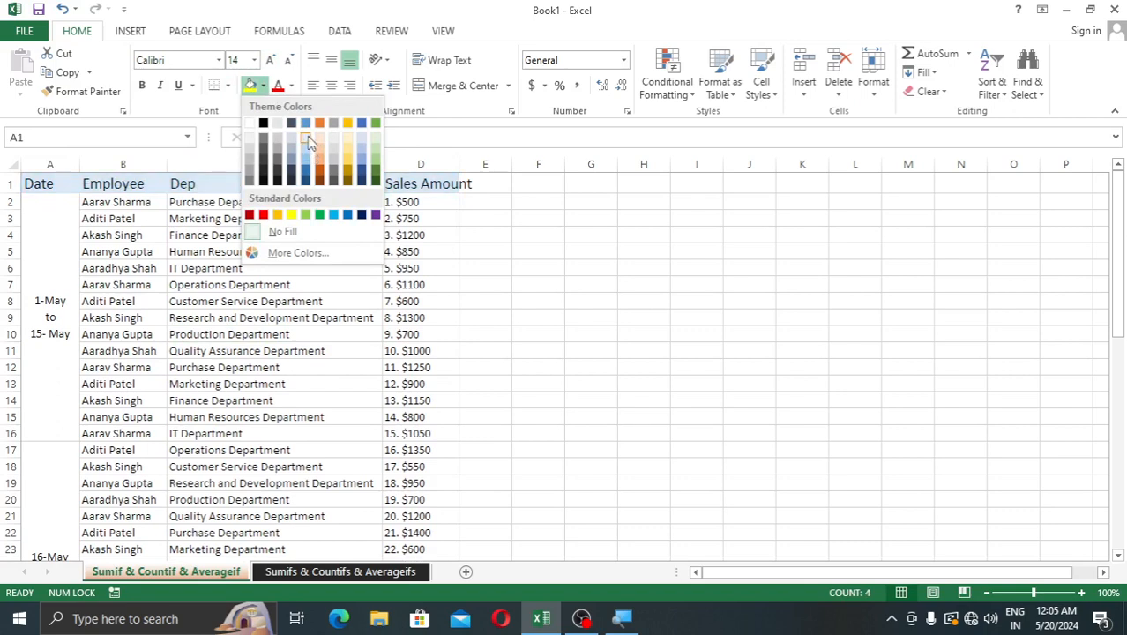
pyautogui.click(369, 138)
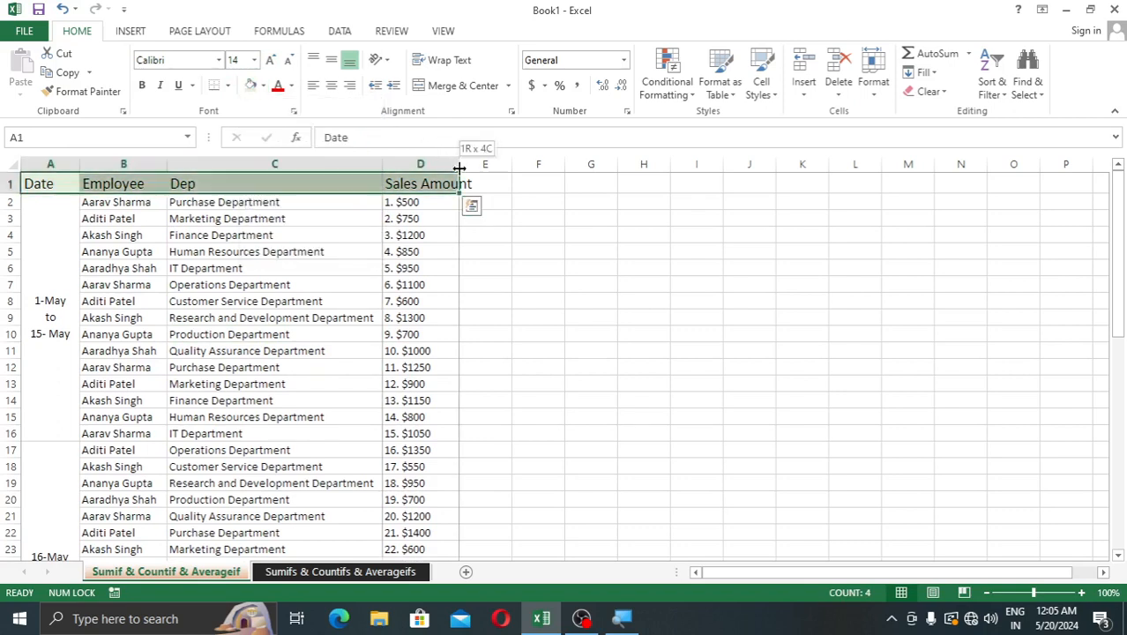
pyautogui.moveTo(458, 167); pyautogui.dragTo(477, 167)
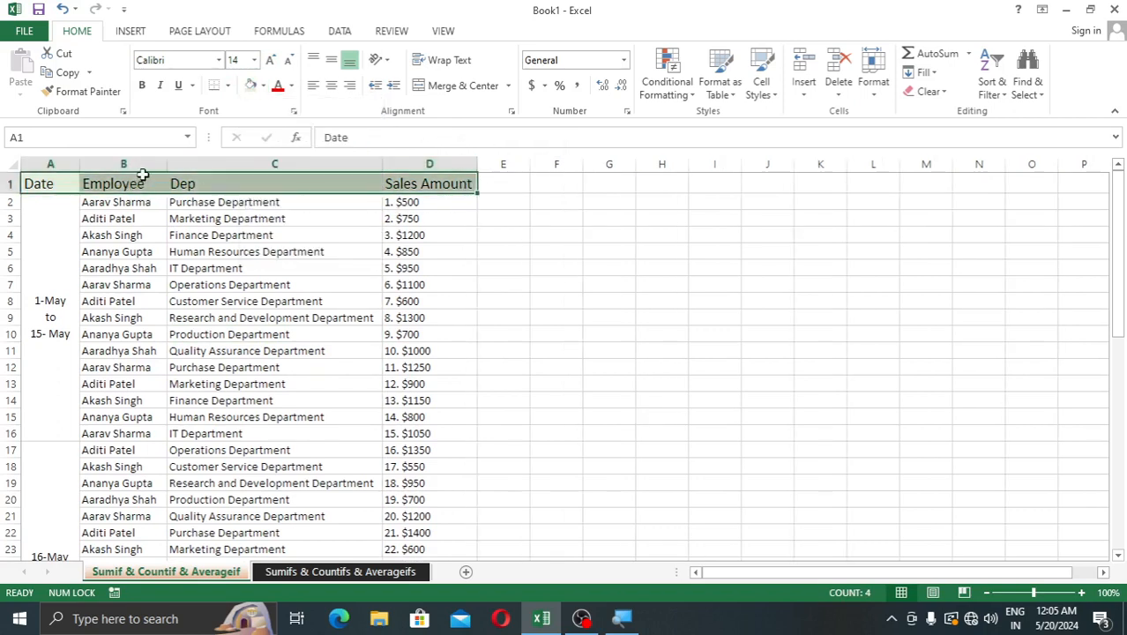
# Examine the date range, employee and department entries in the sales table.
pyautogui.click(300, 205)
pyautogui.click(282, 183)
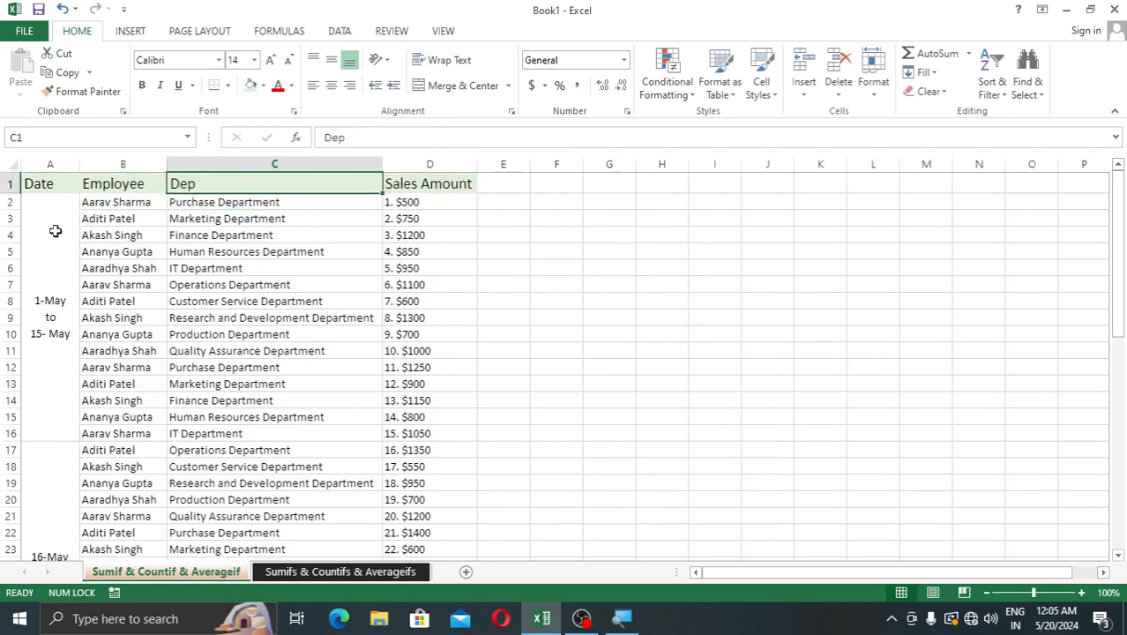
pyautogui.click(50, 297)
pyautogui.click(124, 203)
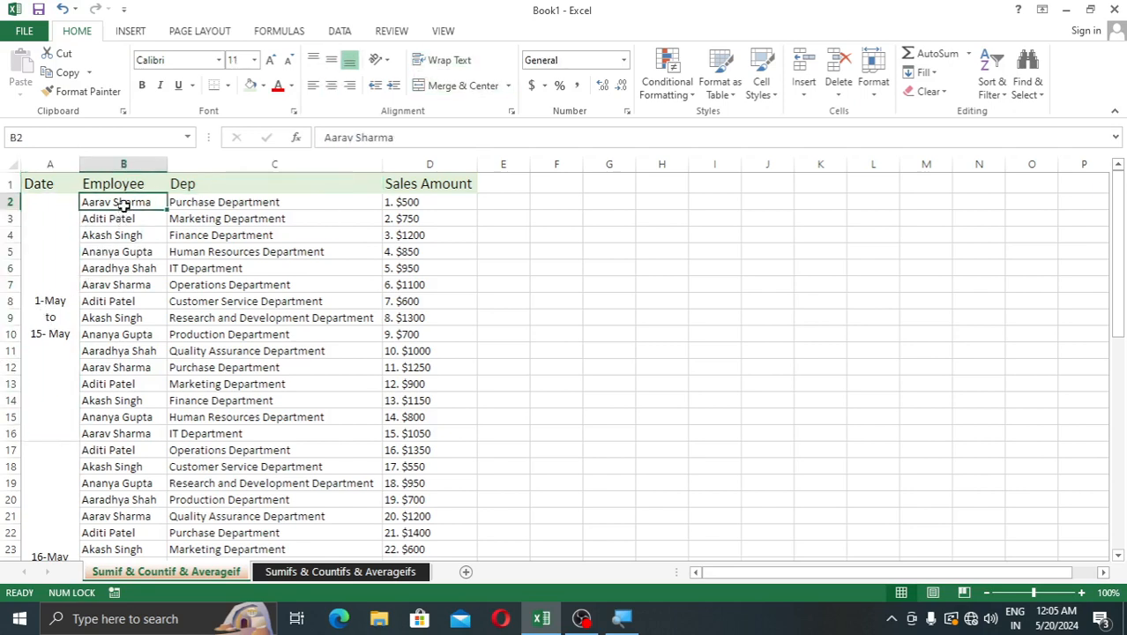
pyautogui.moveTo(124, 204); pyautogui.dragTo(106, 433)
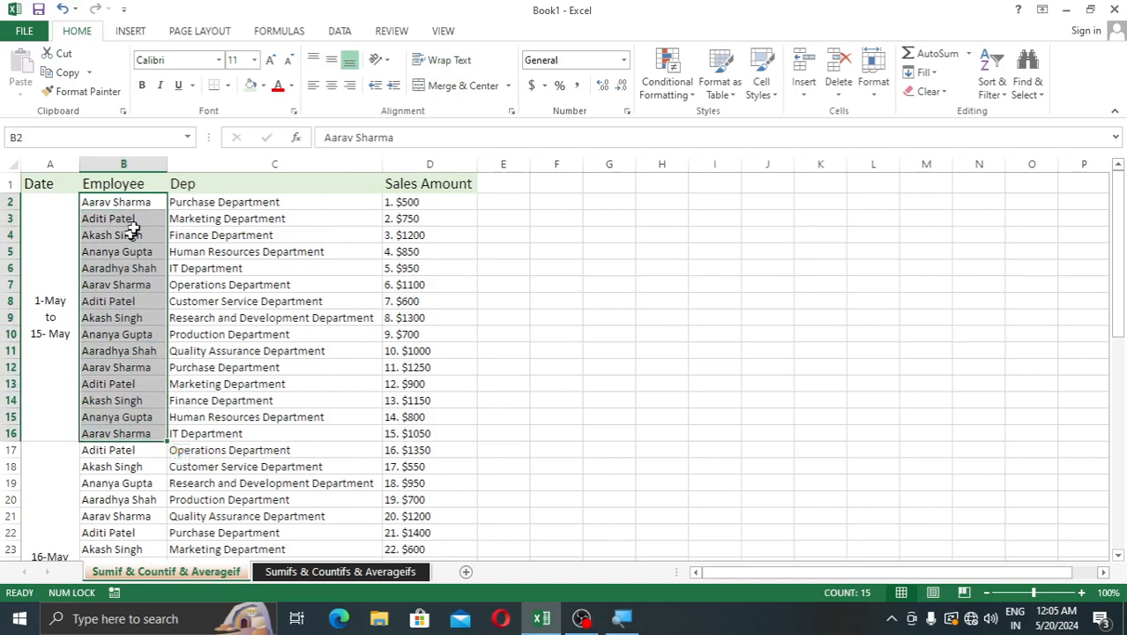
pyautogui.click(244, 282)
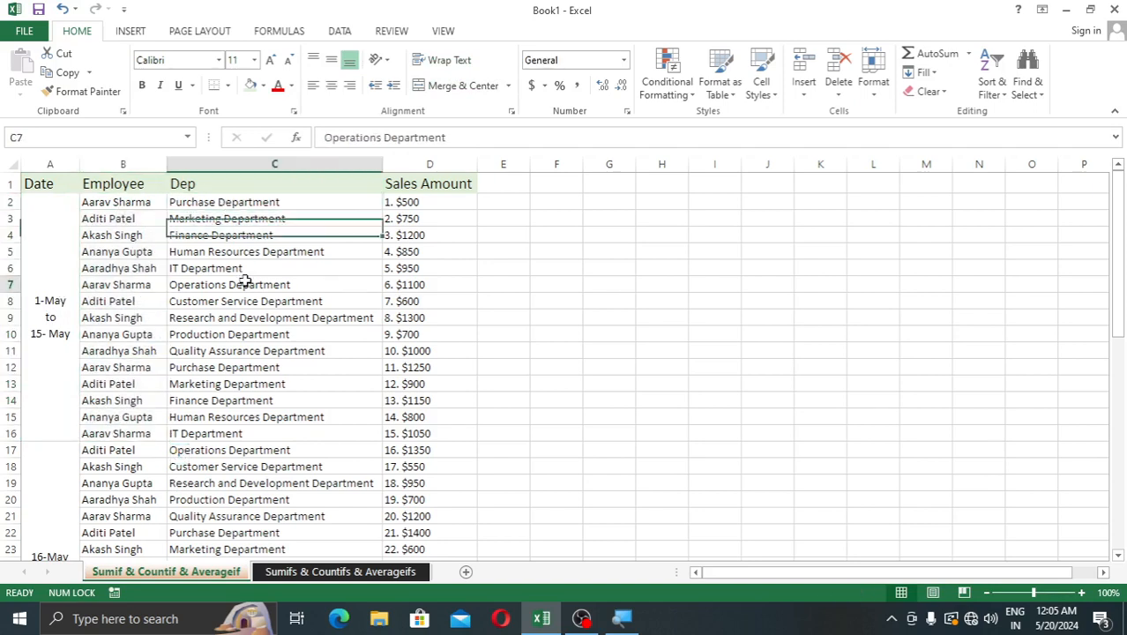
pyautogui.click(248, 318)
pyautogui.click(249, 367)
pyautogui.click(248, 351)
pyautogui.click(250, 236)
pyautogui.click(254, 317)
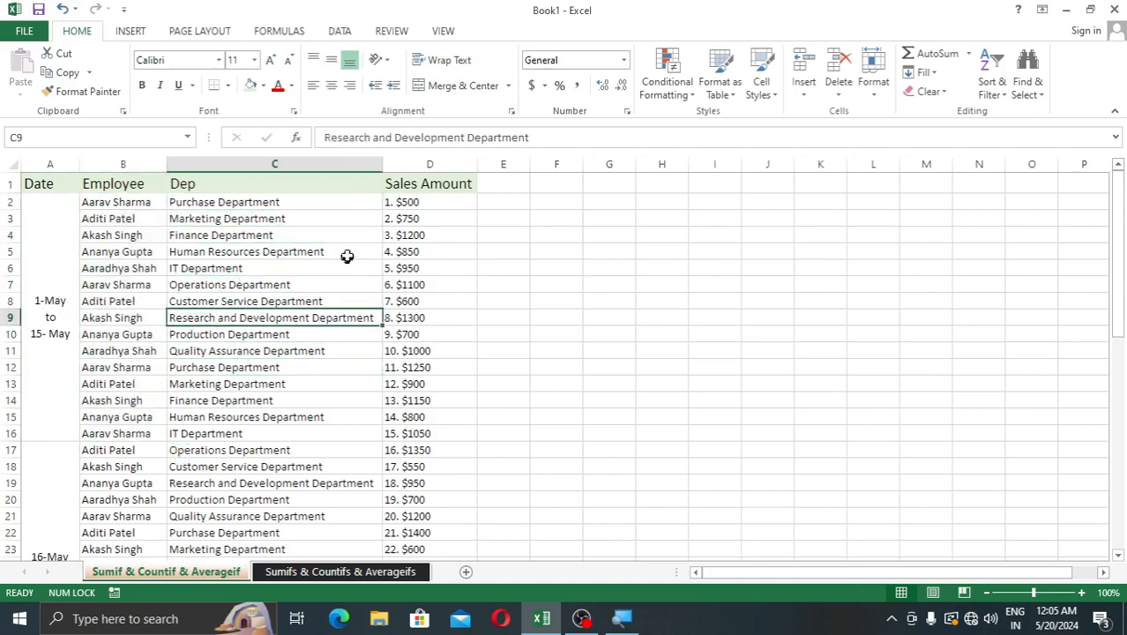
# Examine the Sales Amount values in column D of the table.
pyautogui.click(419, 202)
pyautogui.click(411, 235)
pyautogui.click(410, 285)
pyautogui.click(434, 350)
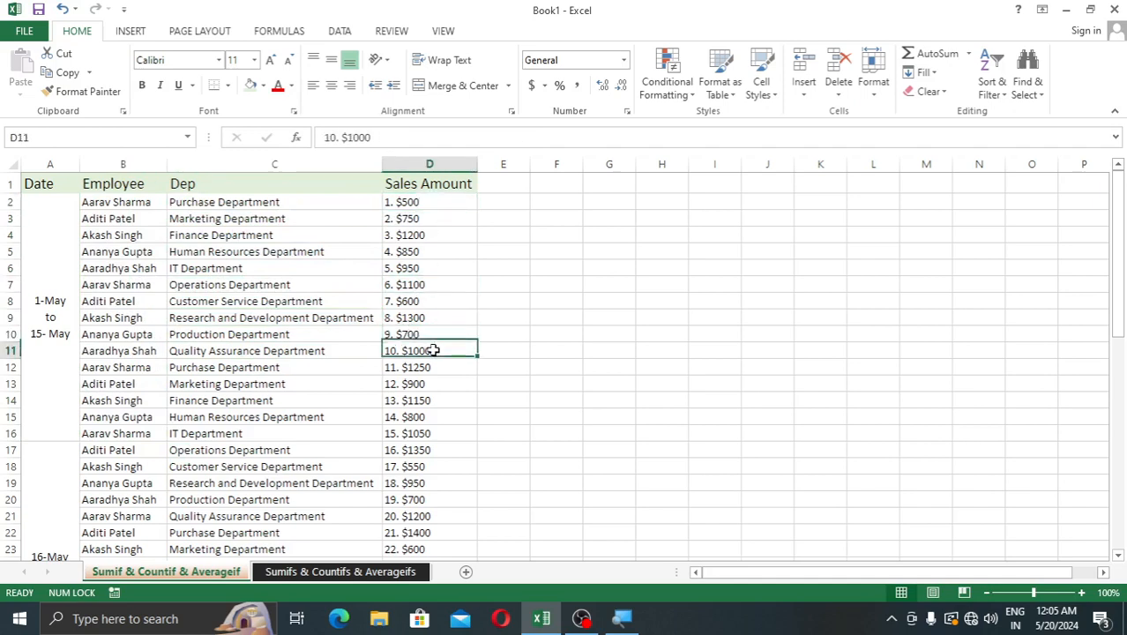
pyautogui.click(439, 301)
pyautogui.click(434, 268)
pyautogui.click(427, 335)
pyautogui.click(425, 255)
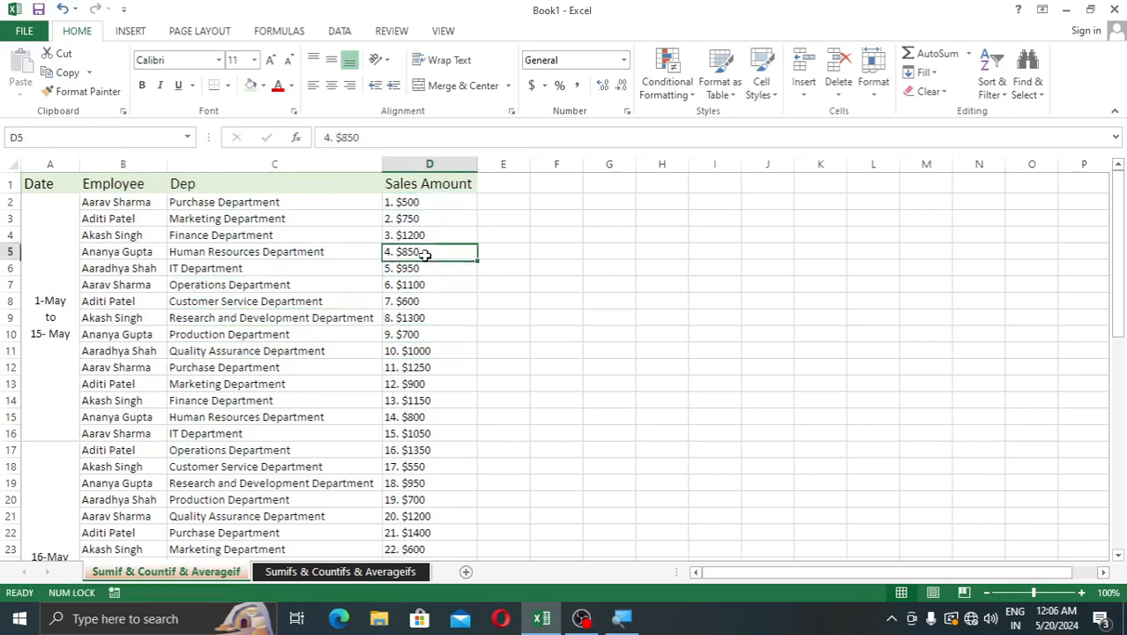
pyautogui.click(446, 205)
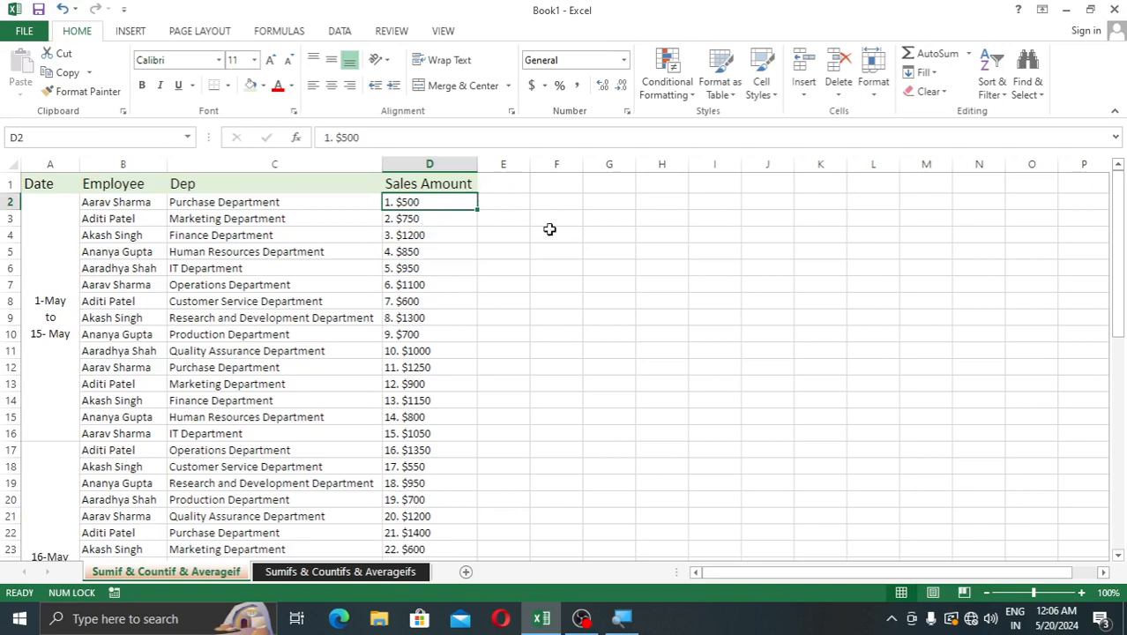
# Merge and center cells F3:G3 and enter the label SUMIF there.
pyautogui.moveTo(546, 214); pyautogui.dragTo(626, 214)
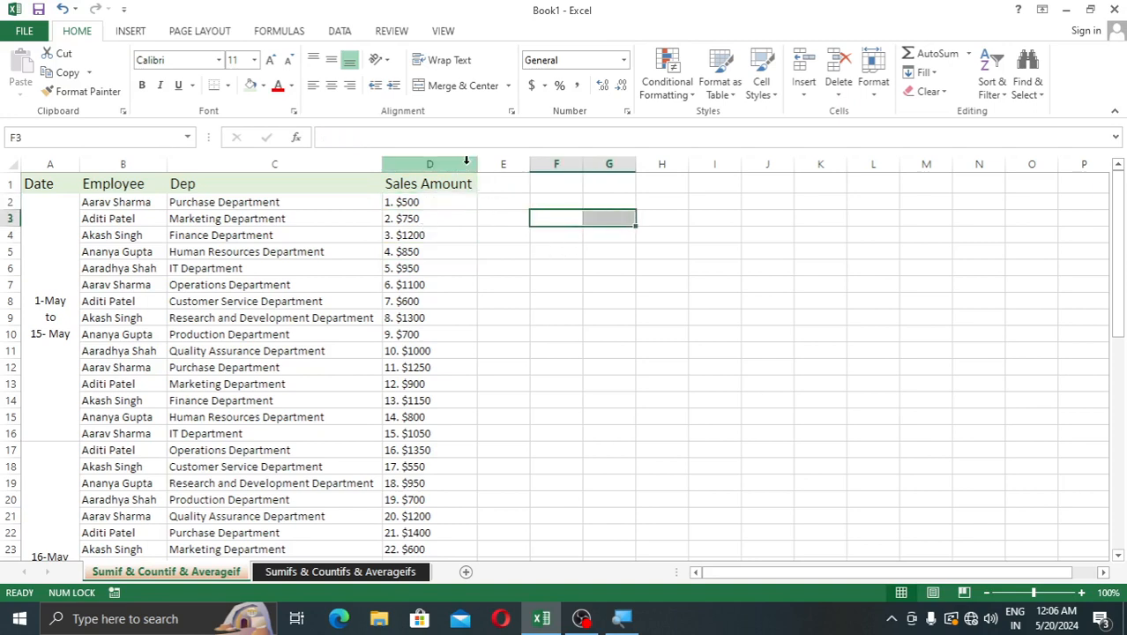
pyautogui.click(459, 86)
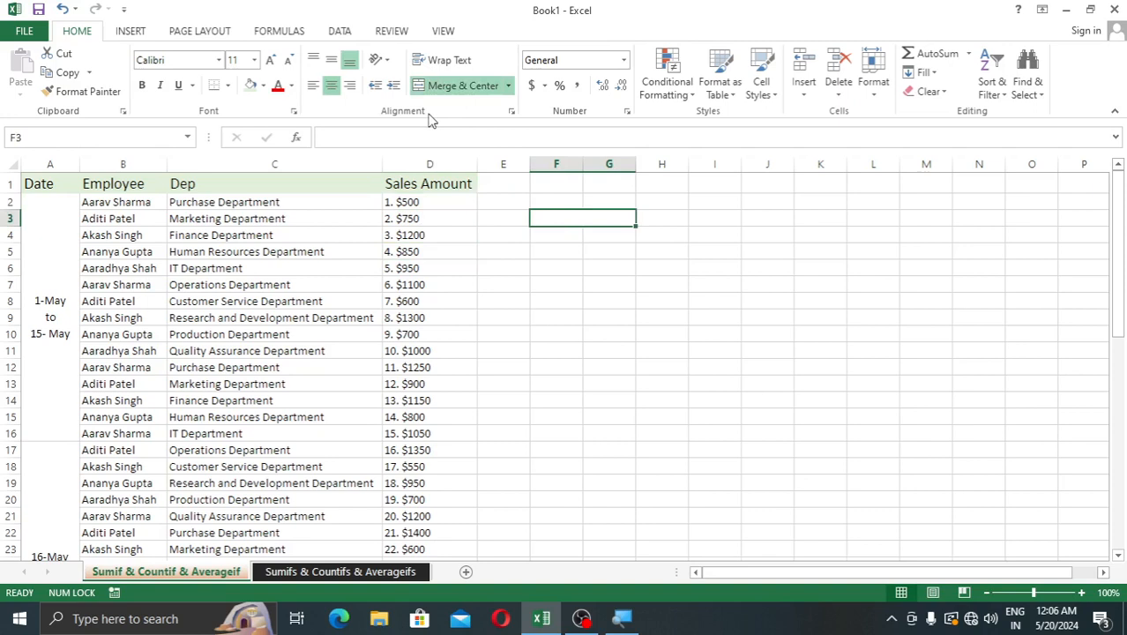
pyautogui.press('capslock')
pyautogui.write('SUMIF')
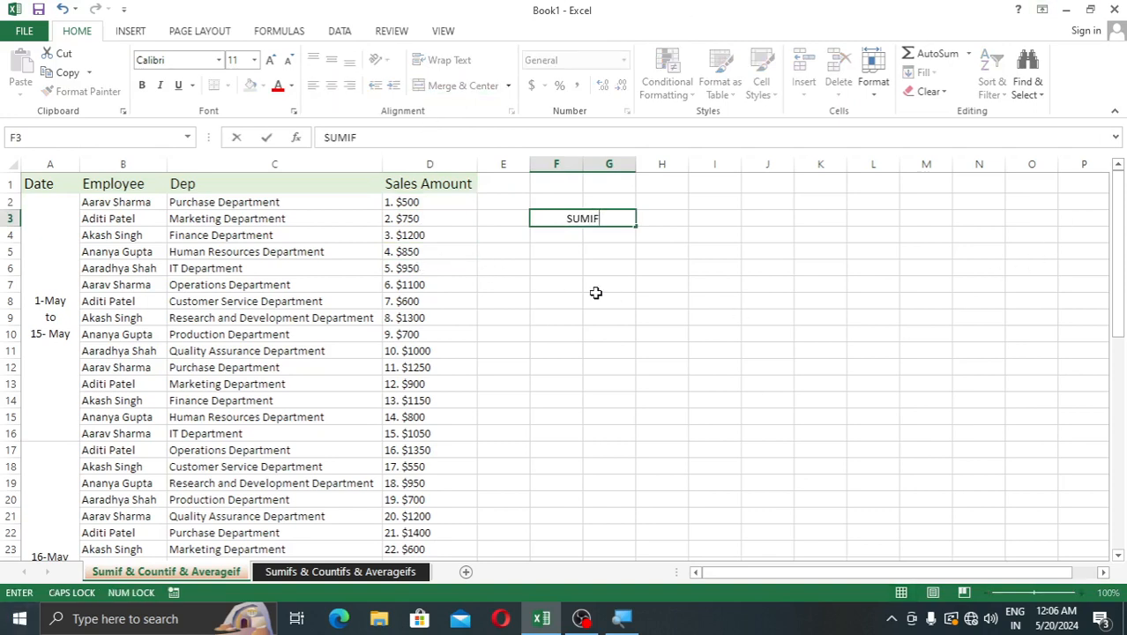
# Merge and center cells F7:G7 and enter the label COUNTIF there.
pyautogui.moveTo(552, 289); pyautogui.dragTo(607, 280)
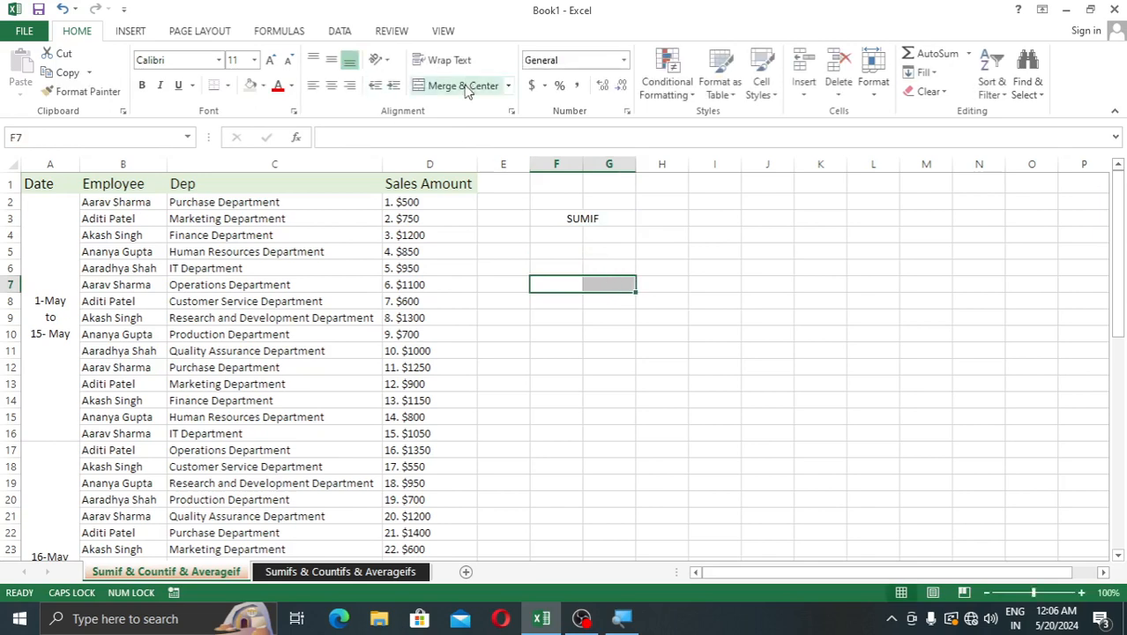
pyautogui.click(463, 85)
pyautogui.write('COUNT')
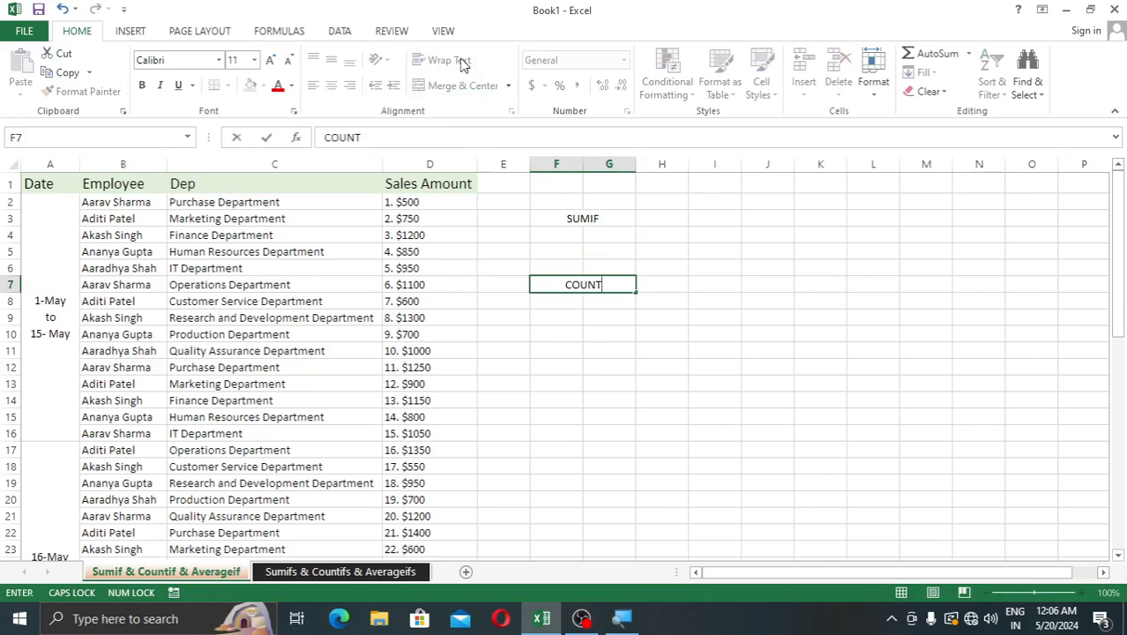
pyautogui.write('IF')
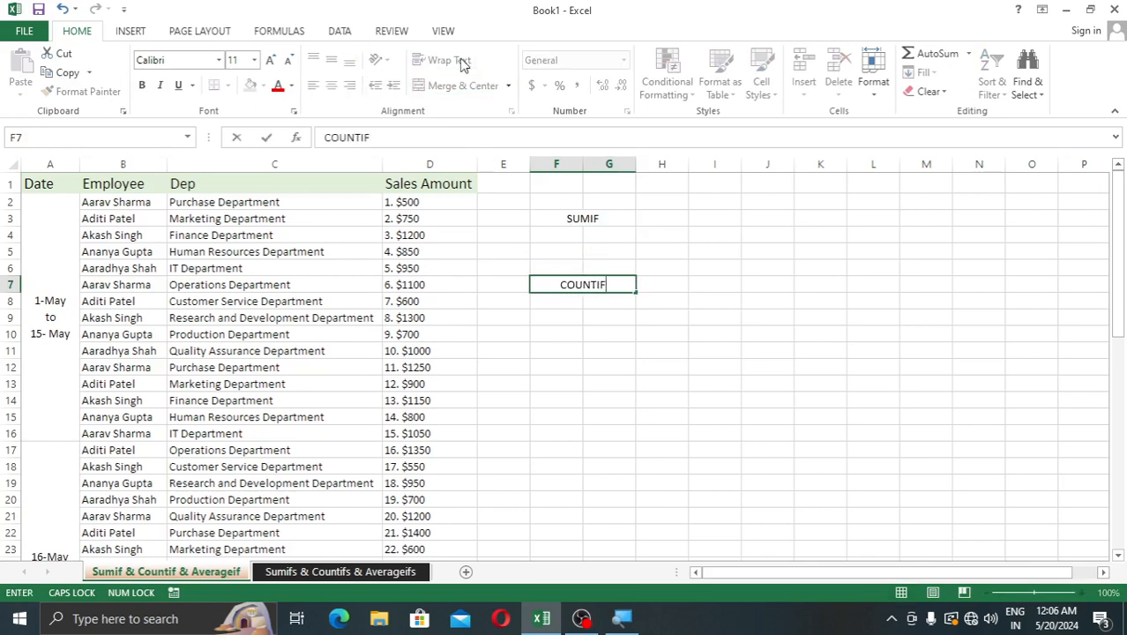
# Merge and center cells F12:G12 and enter the label AVERAGEIF there.
pyautogui.click(558, 364)
pyautogui.moveTo(558, 364); pyautogui.dragTo(588, 377)
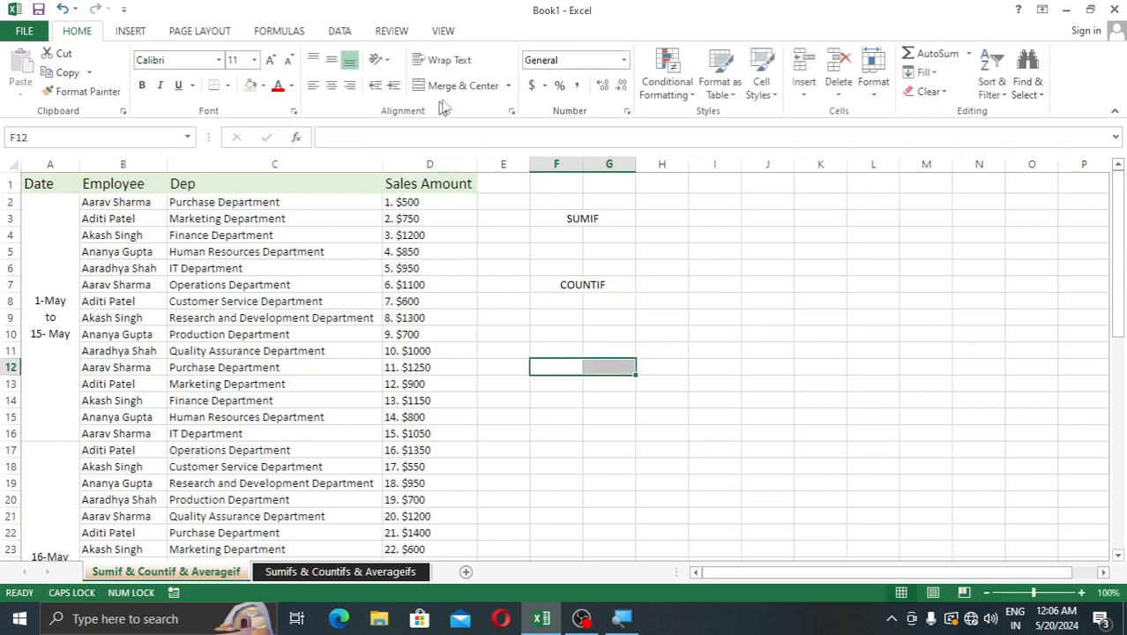
pyautogui.click(463, 86)
pyautogui.write('AVERAG')
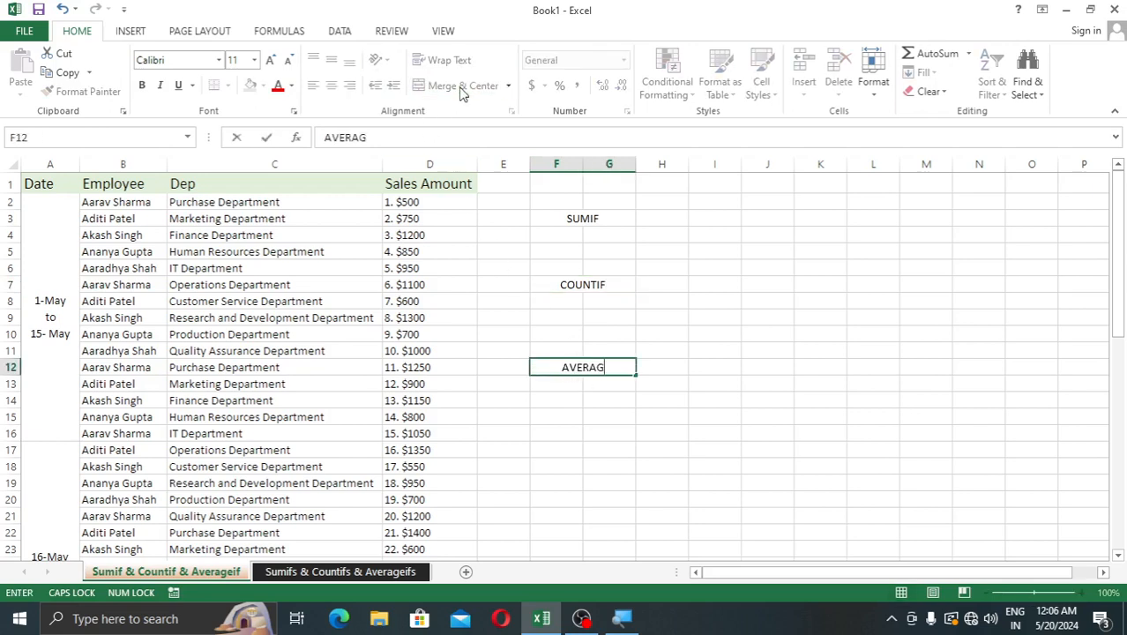
pyautogui.press('BackSpace')
pyautogui.write('A')
pyautogui.press('BackSpace')
pyautogui.write('GEIF')
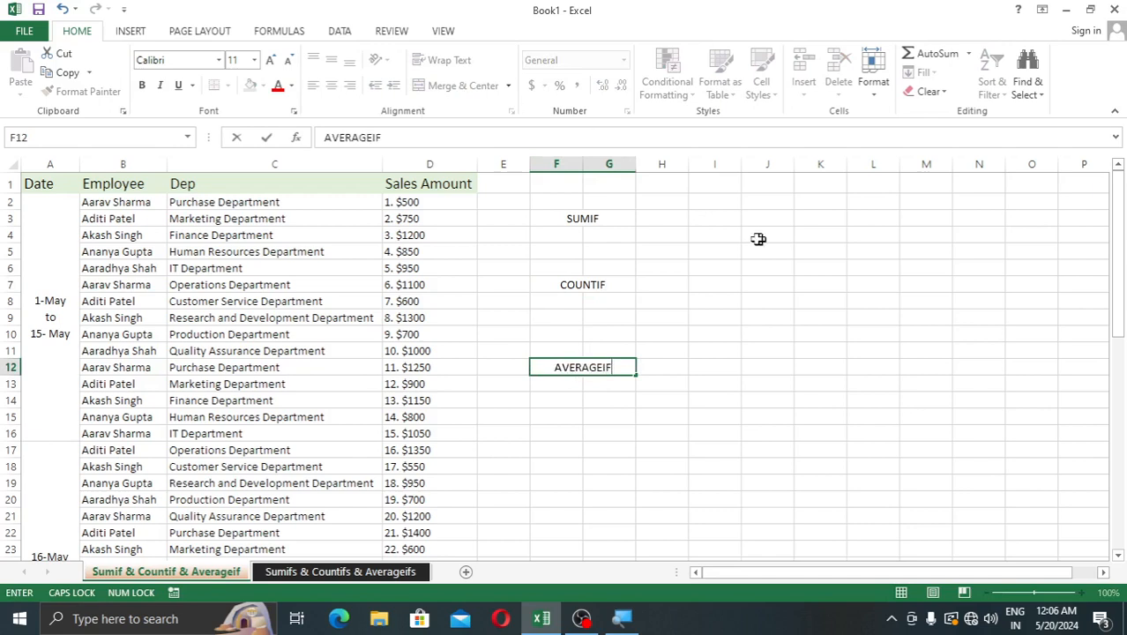
pyautogui.click(588, 402)
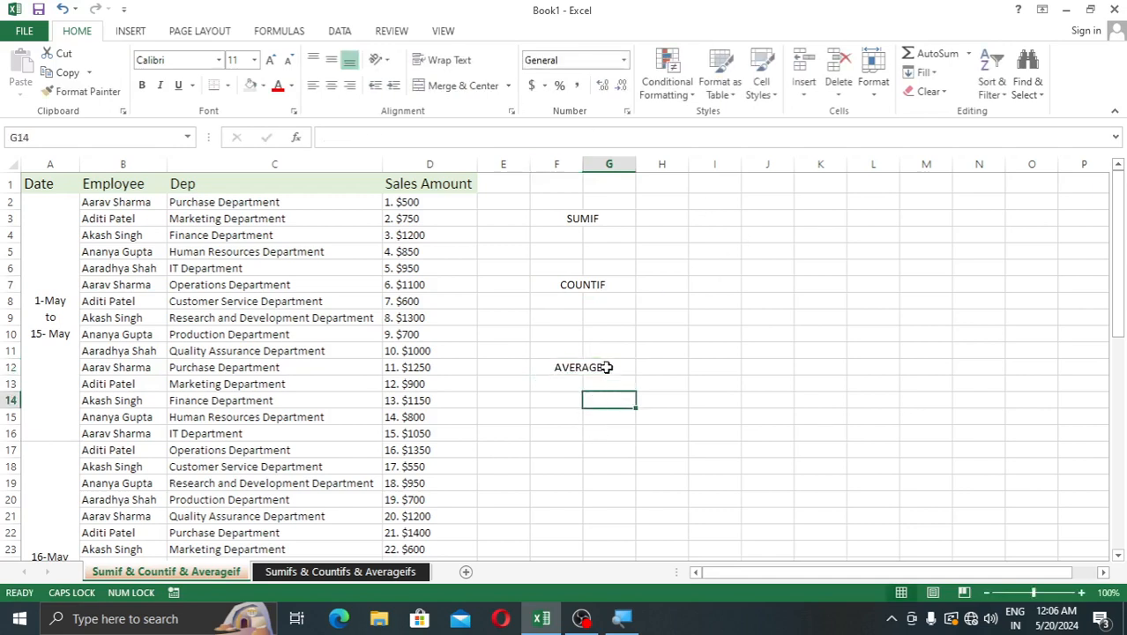
pyautogui.click(607, 368)
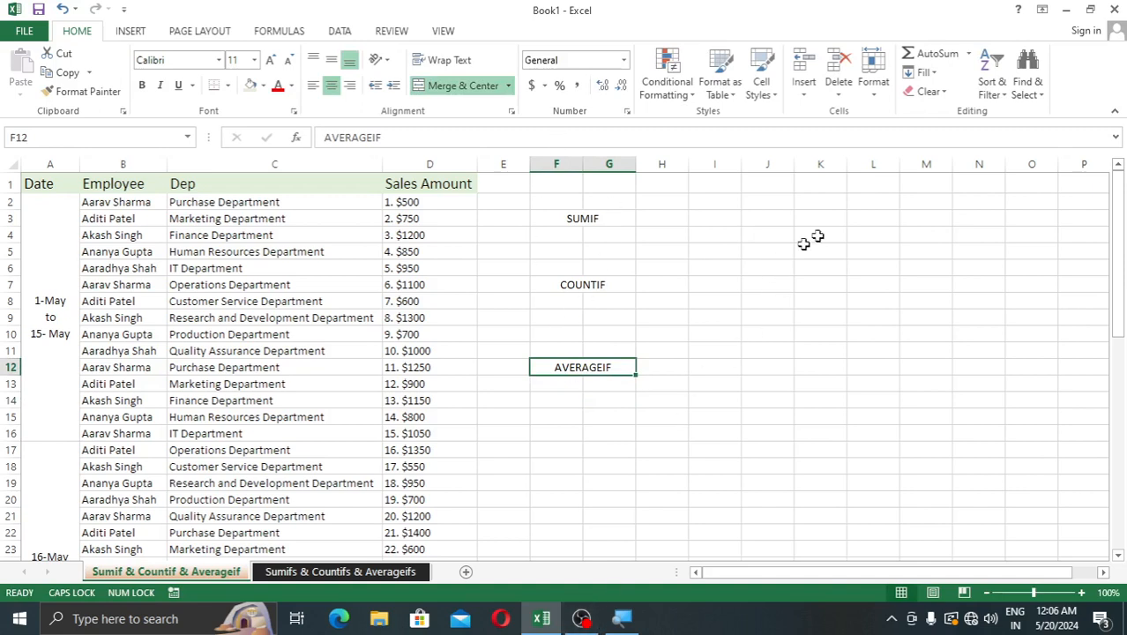
# Merge and center J3:K3 and J7:K7, labelling them SUMIFS and COUNTIFS respectively.
pyautogui.moveTo(780, 214); pyautogui.dragTo(838, 226)
pyautogui.click(467, 87)
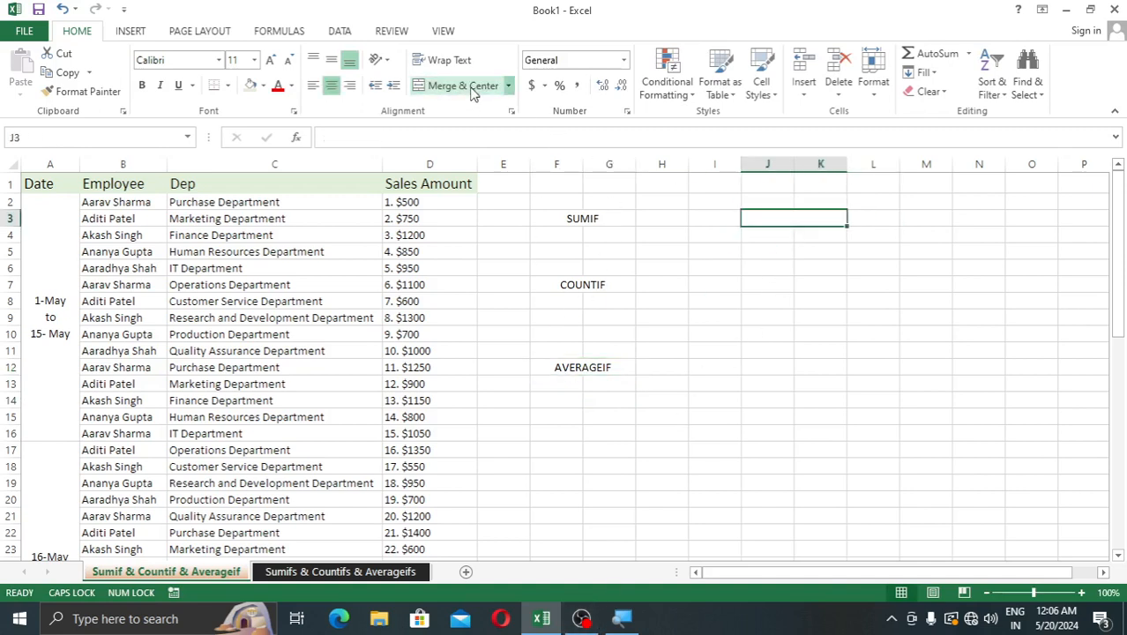
pyautogui.write('SUMIFS')
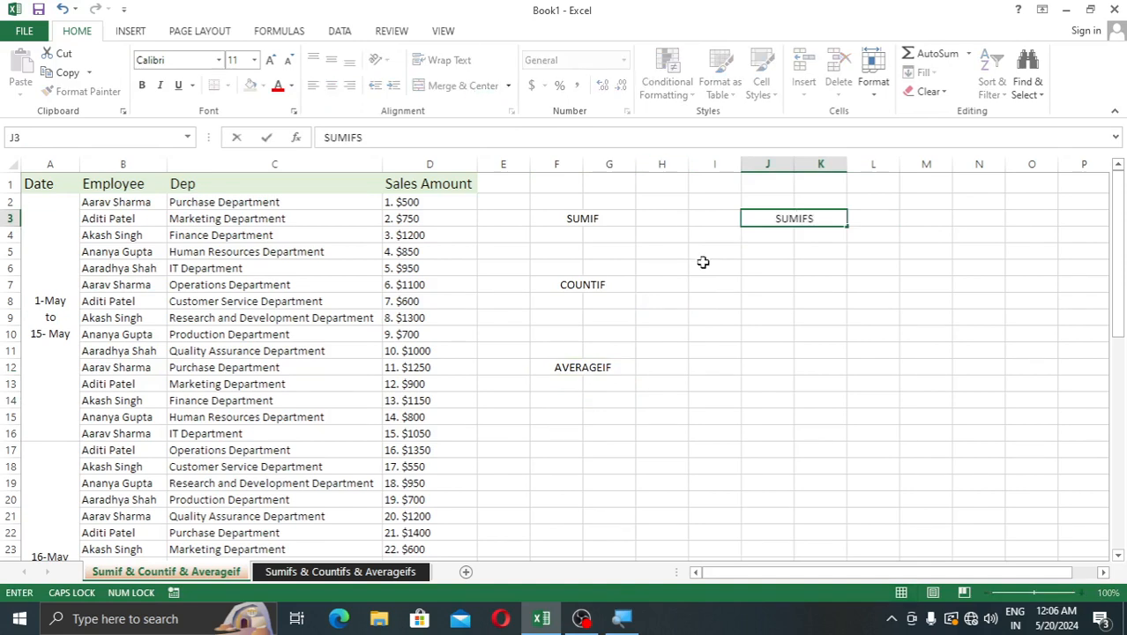
pyautogui.moveTo(760, 282); pyautogui.dragTo(804, 282)
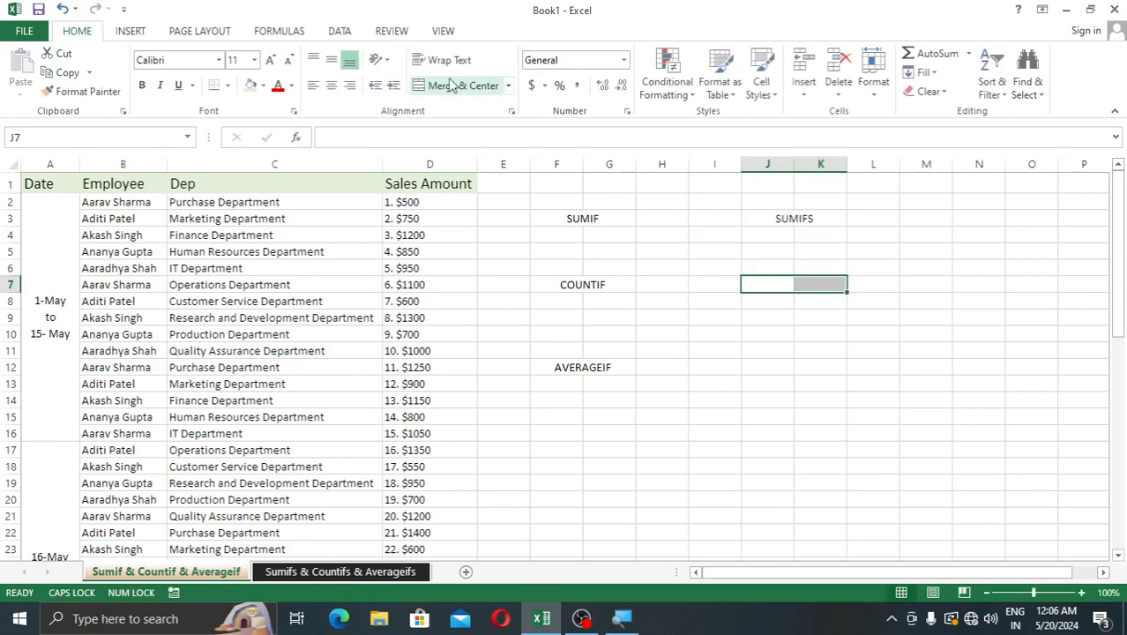
pyautogui.click(447, 78)
pyautogui.write('COUNTIFS')
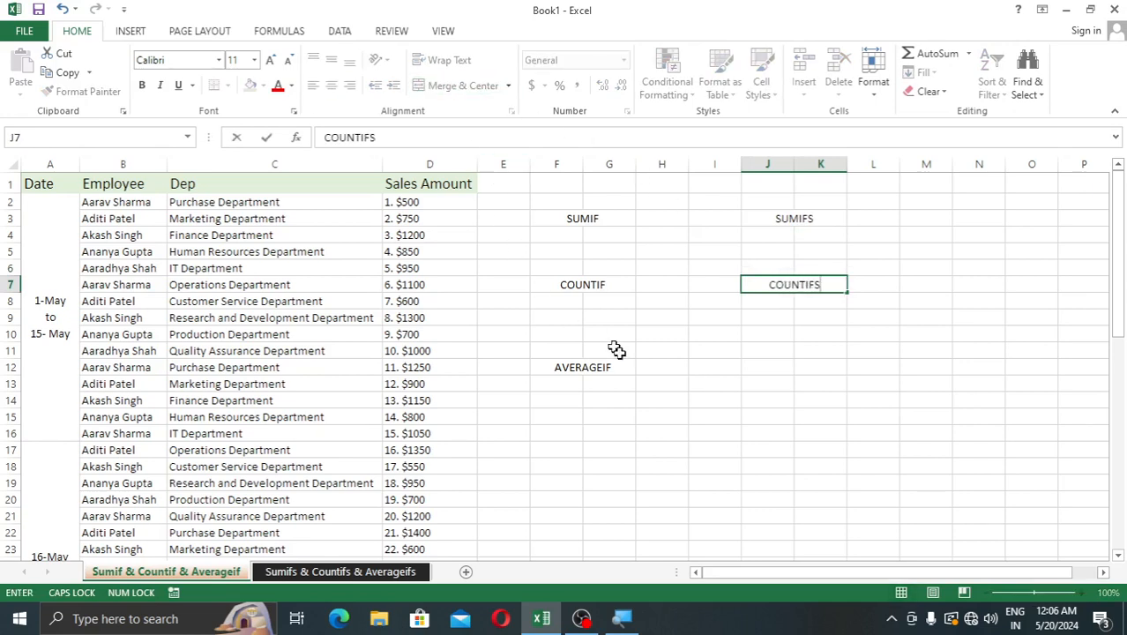
# Merge and center cells J12:K12 and enter the label AVERAGEIFS there.
pyautogui.moveTo(764, 366); pyautogui.dragTo(804, 365)
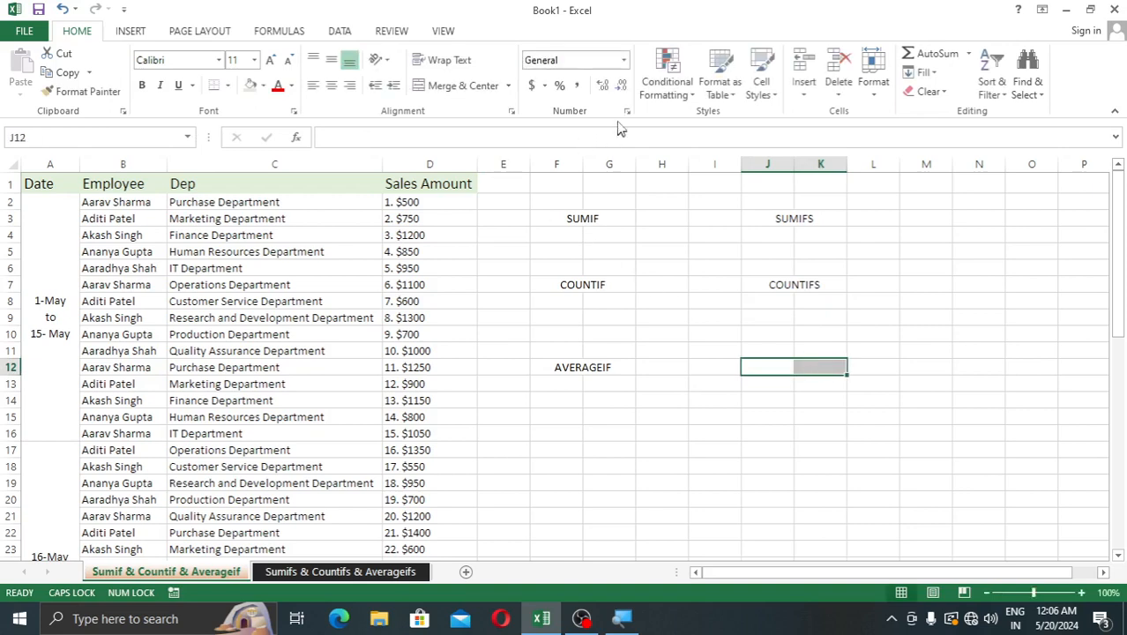
pyautogui.click(449, 88)
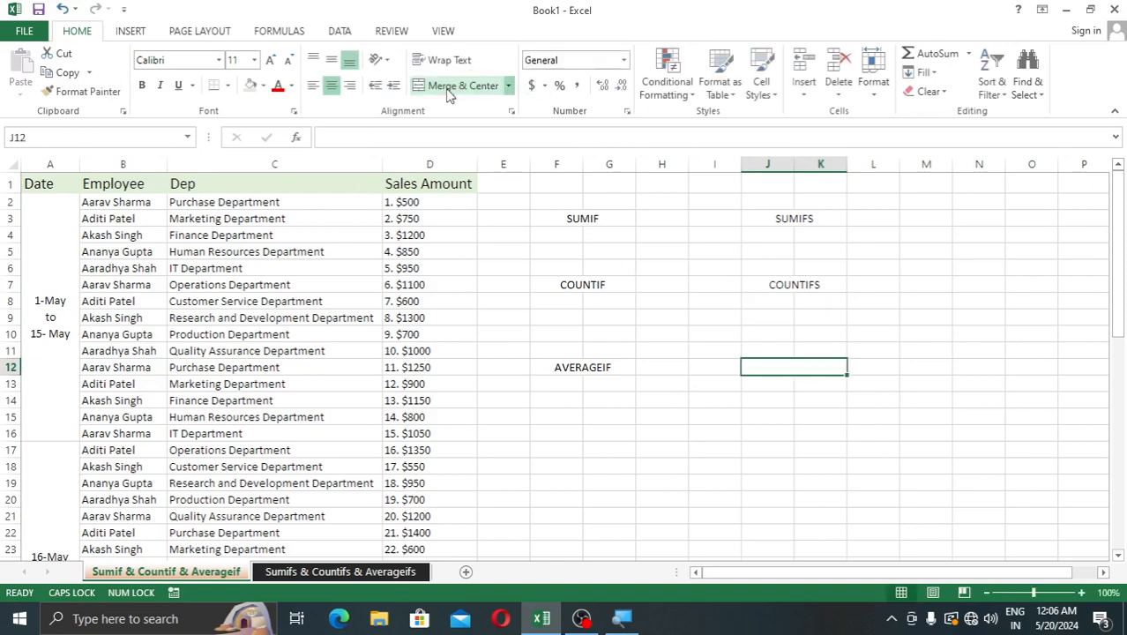
pyautogui.write('A')
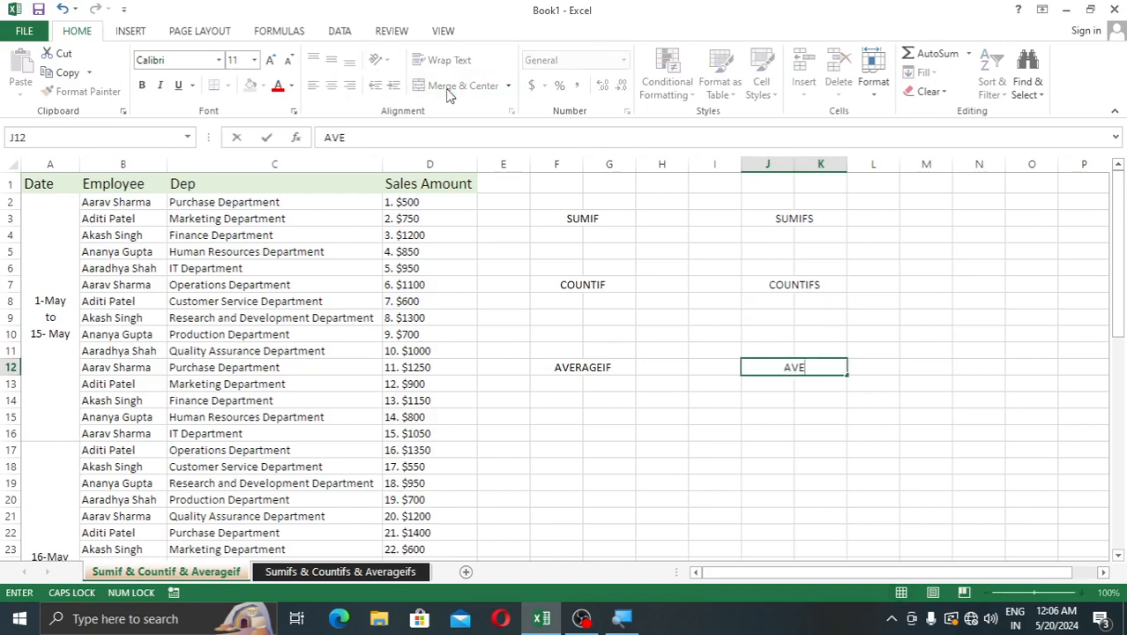
pyautogui.write('VERAGEIFS')
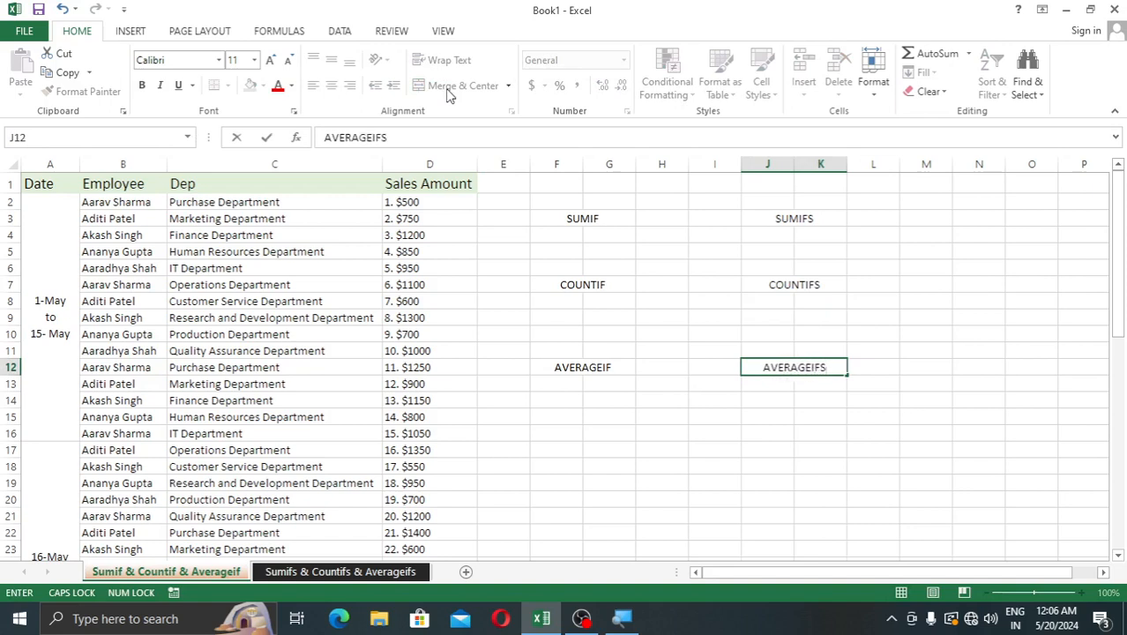
pyautogui.click(806, 420)
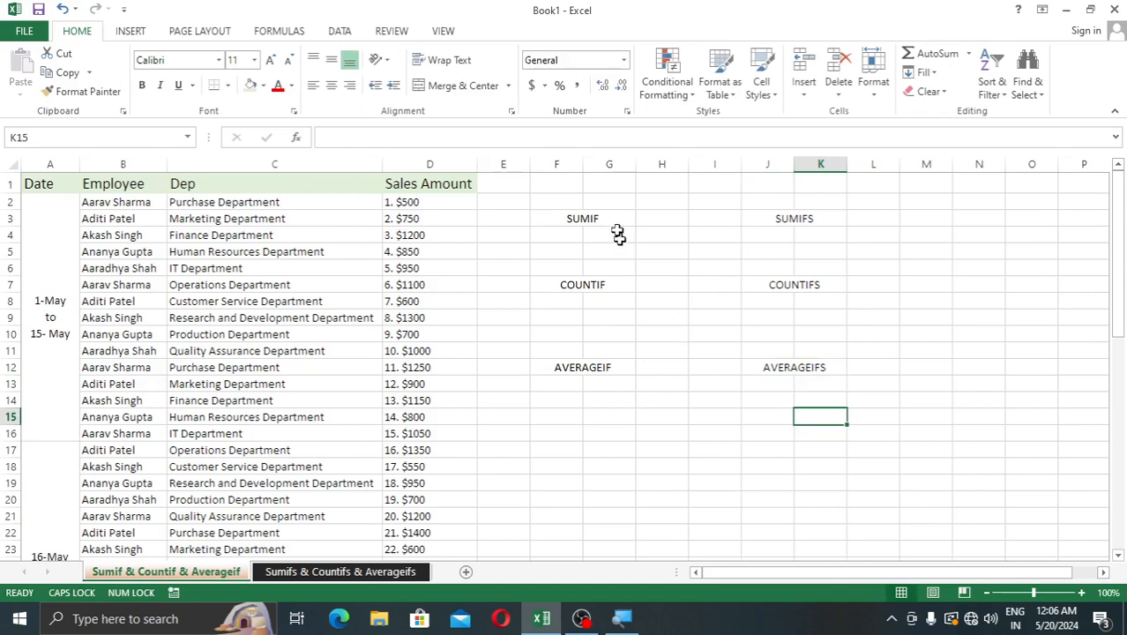
# Examine the single-condition function labels in columns F:G and the repeated employee entries in column B for 1-May to 15-May.
pyautogui.moveTo(534, 218); pyautogui.dragTo(635, 396)
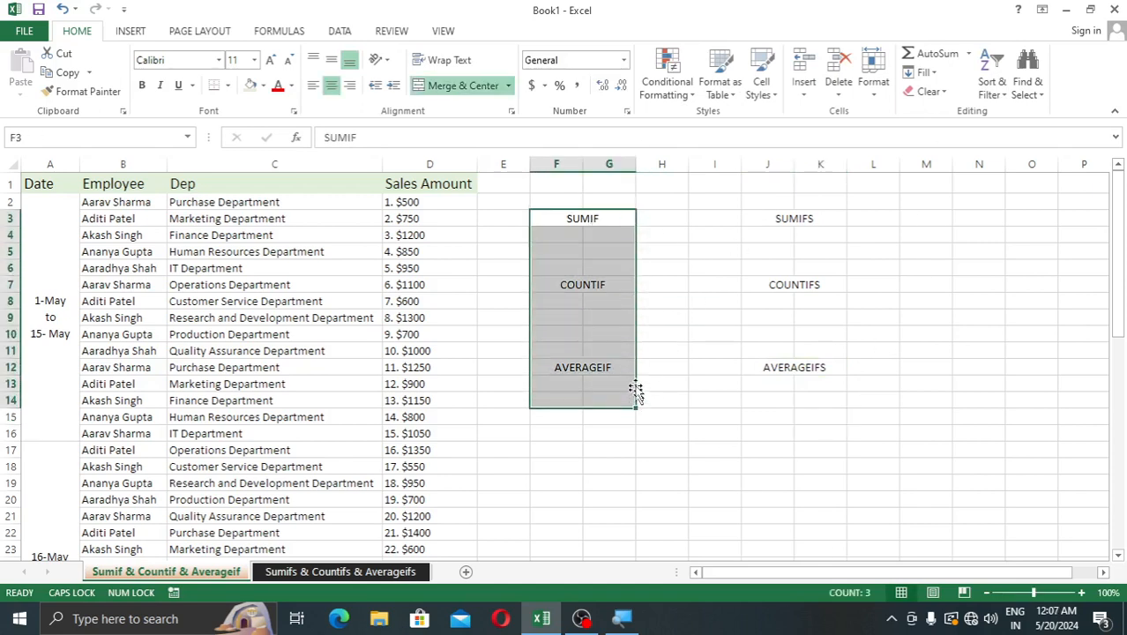
pyautogui.click(591, 257)
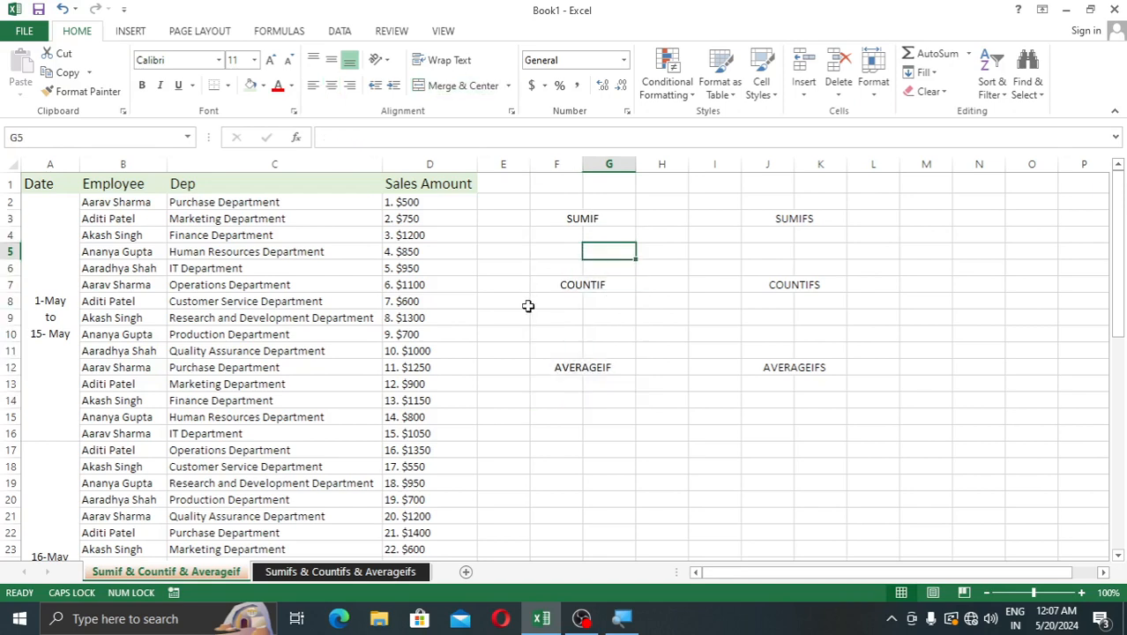
pyautogui.click(99, 235)
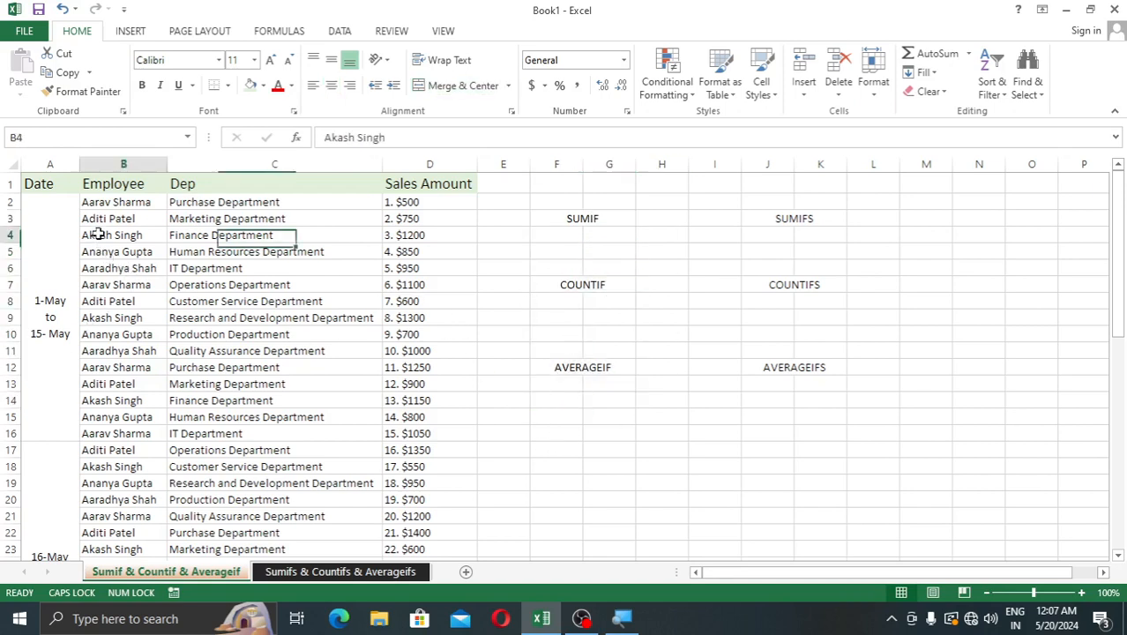
pyautogui.click(411, 233)
pyautogui.click(60, 295)
pyautogui.click(99, 323)
pyautogui.click(116, 367)
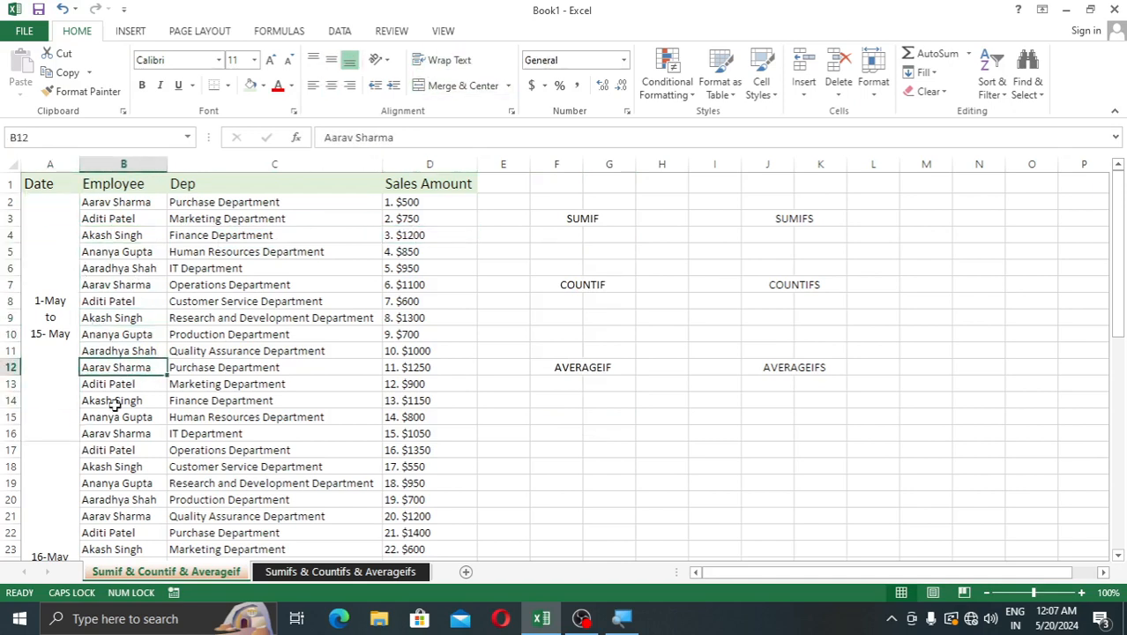
pyautogui.click(118, 400)
pyautogui.click(118, 466)
pyautogui.click(122, 383)
pyautogui.click(127, 301)
pyautogui.click(126, 350)
pyautogui.click(122, 384)
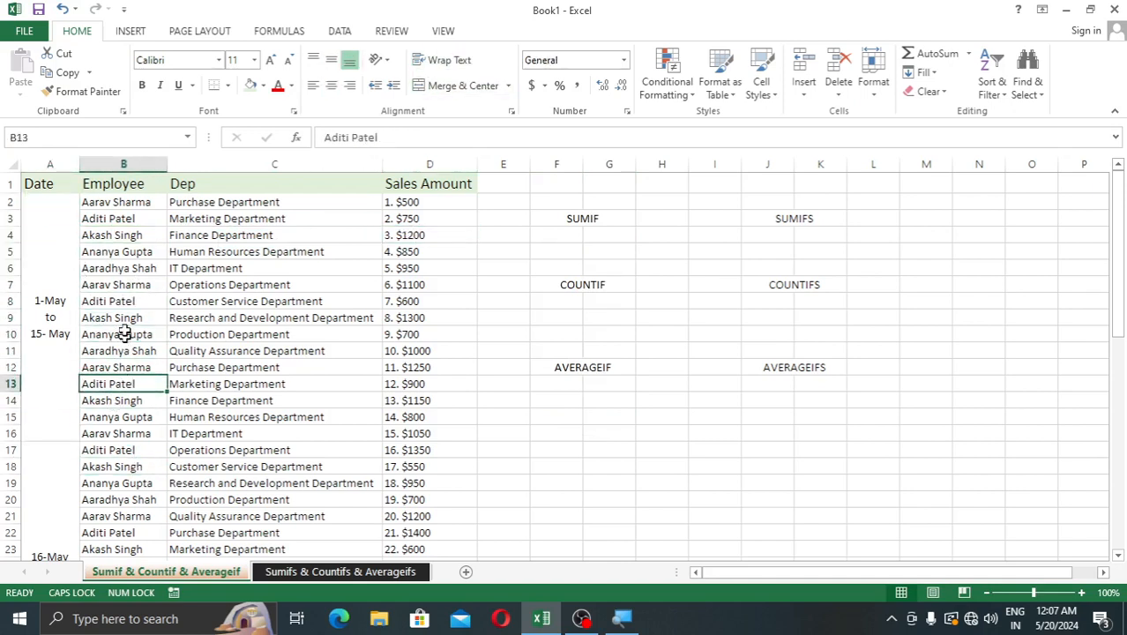
pyautogui.click(120, 268)
pyautogui.click(118, 367)
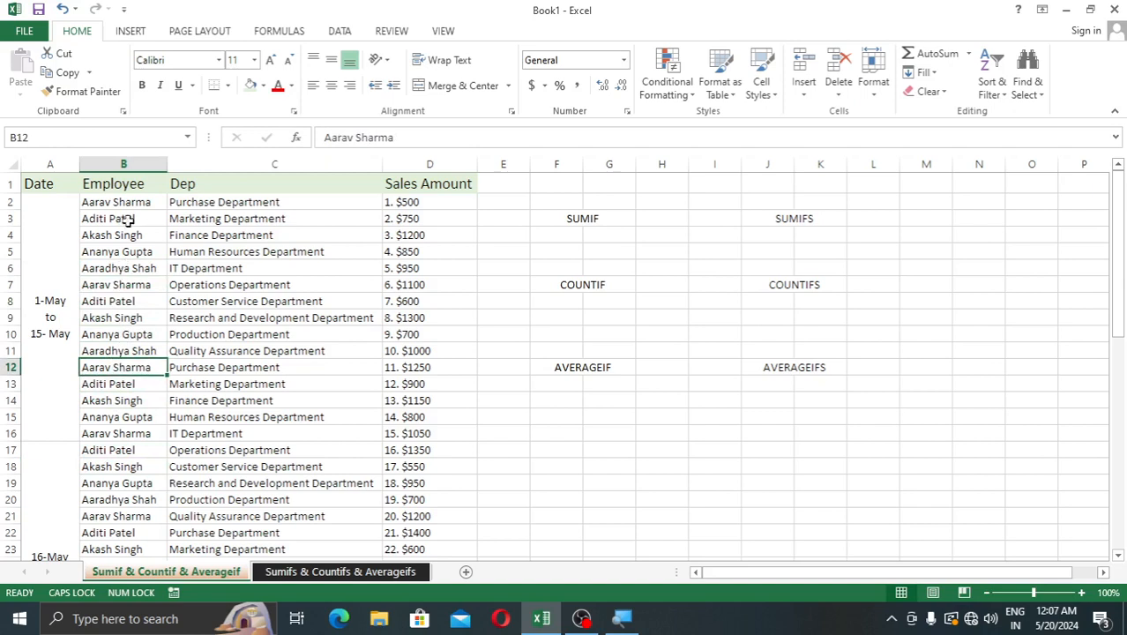
pyautogui.moveTo(129, 203); pyautogui.dragTo(127, 433)
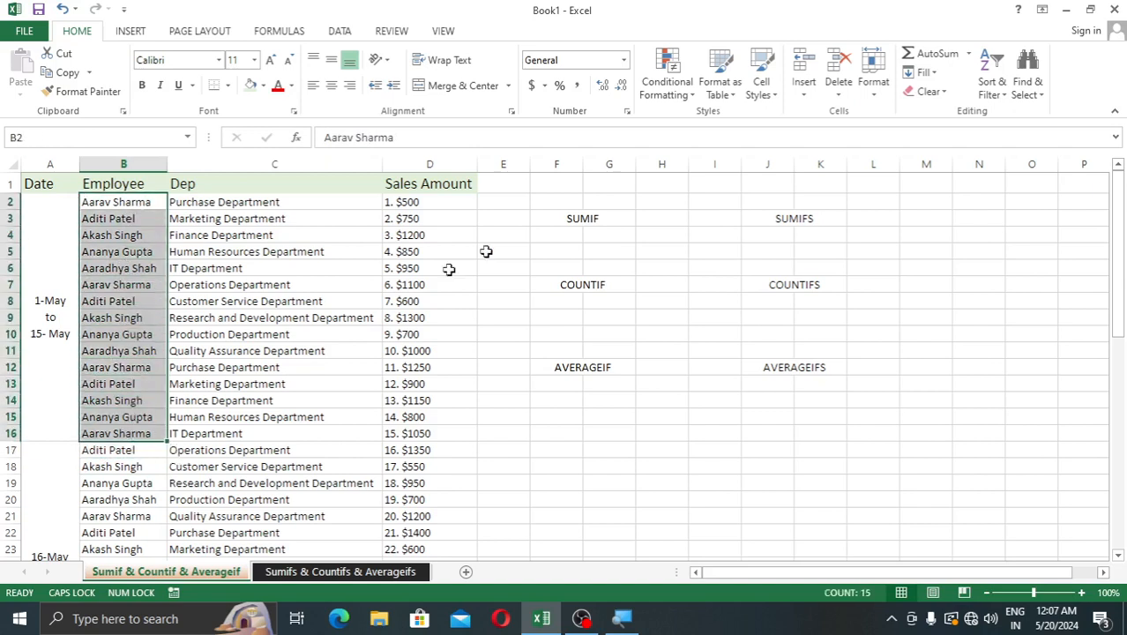
pyautogui.click(561, 236)
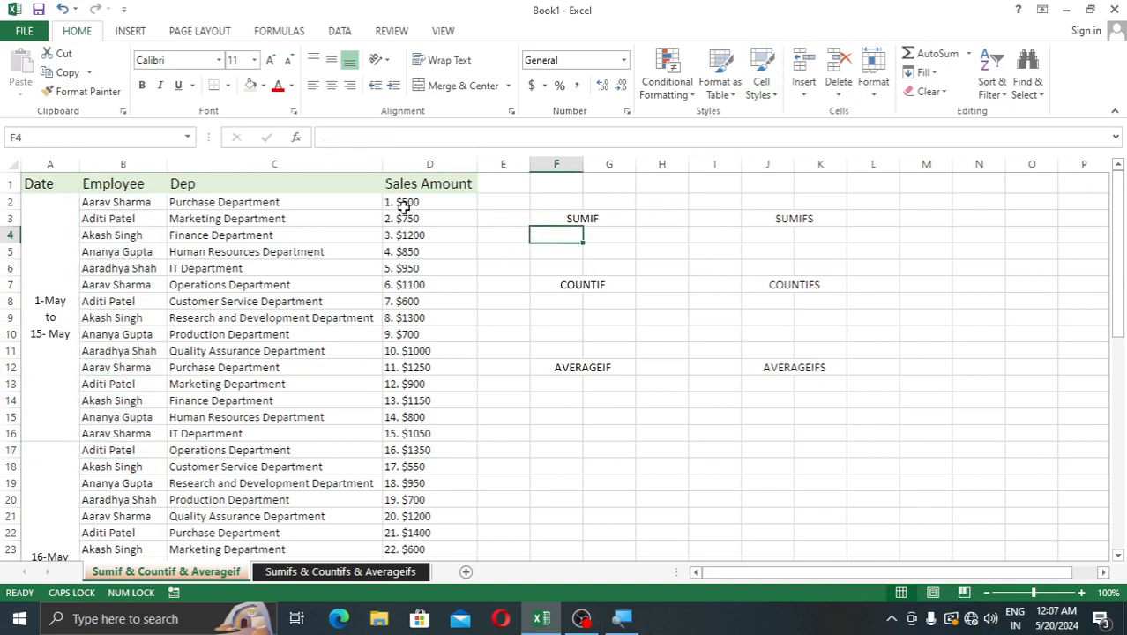
pyautogui.click(110, 237)
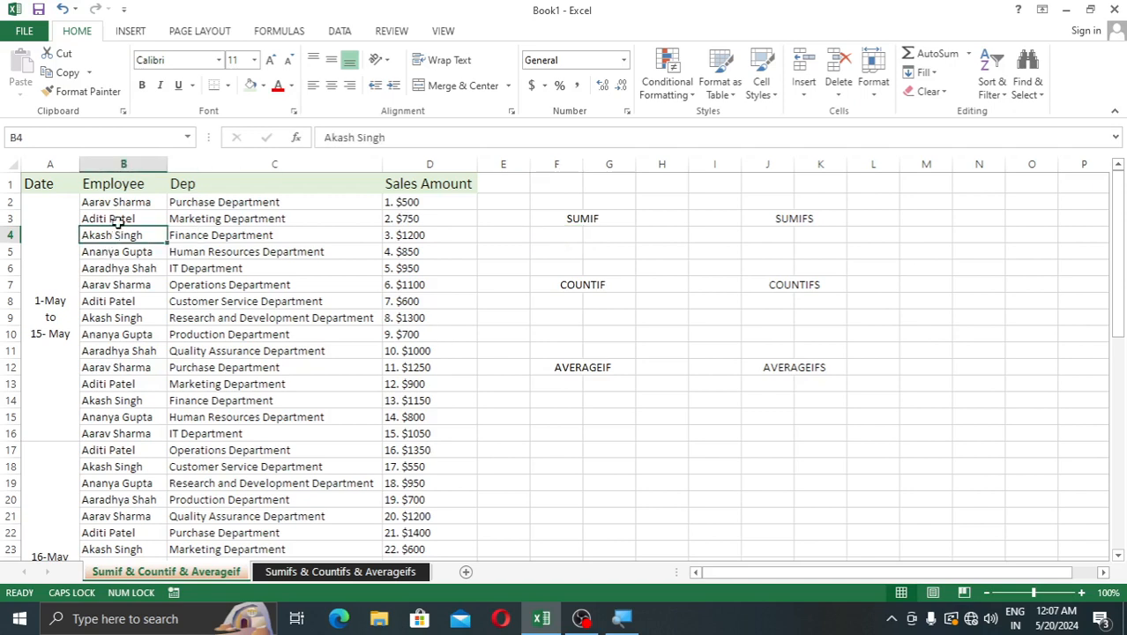
pyautogui.click(118, 221)
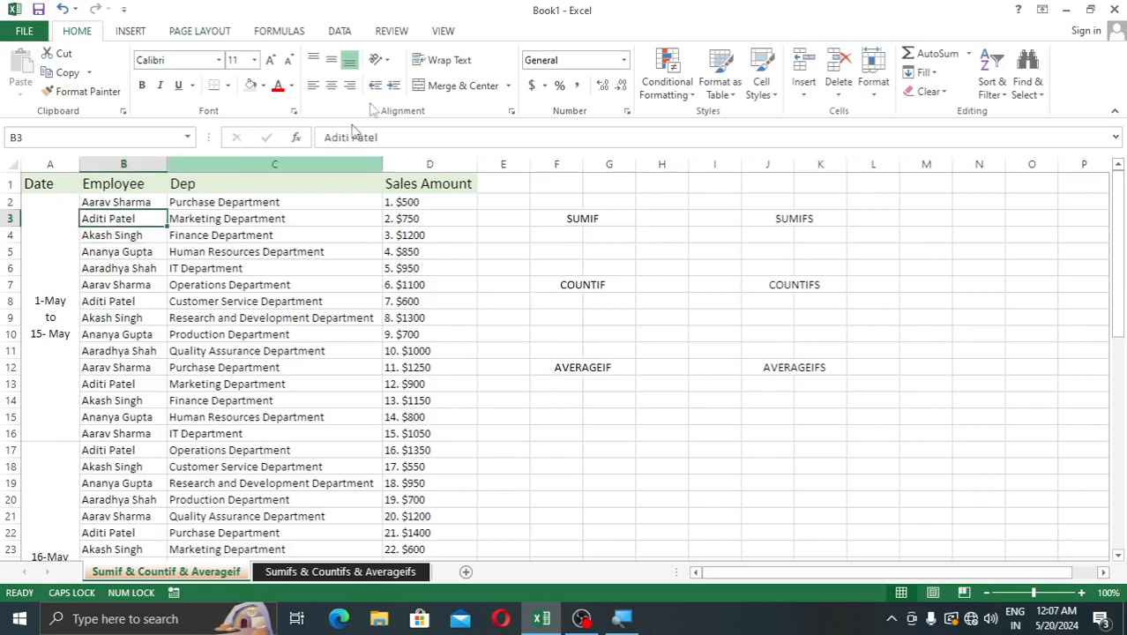
pyautogui.click(553, 233)
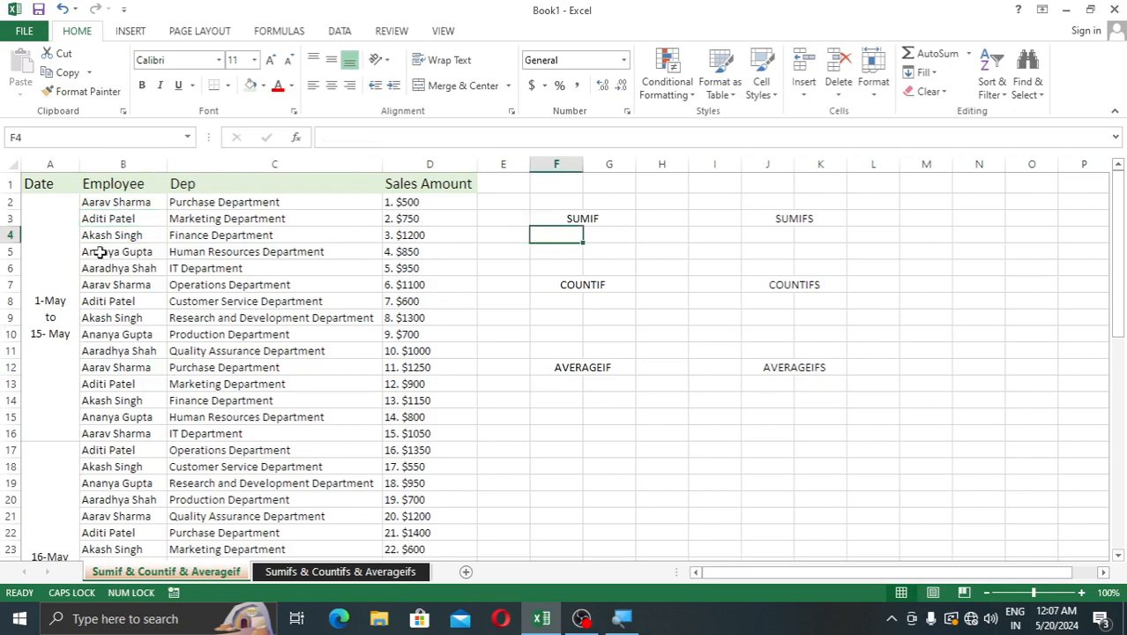
# Copy the employee name from B3 into F4 under the SUMIF label and widen column F to fit it.
pyautogui.click(126, 223)
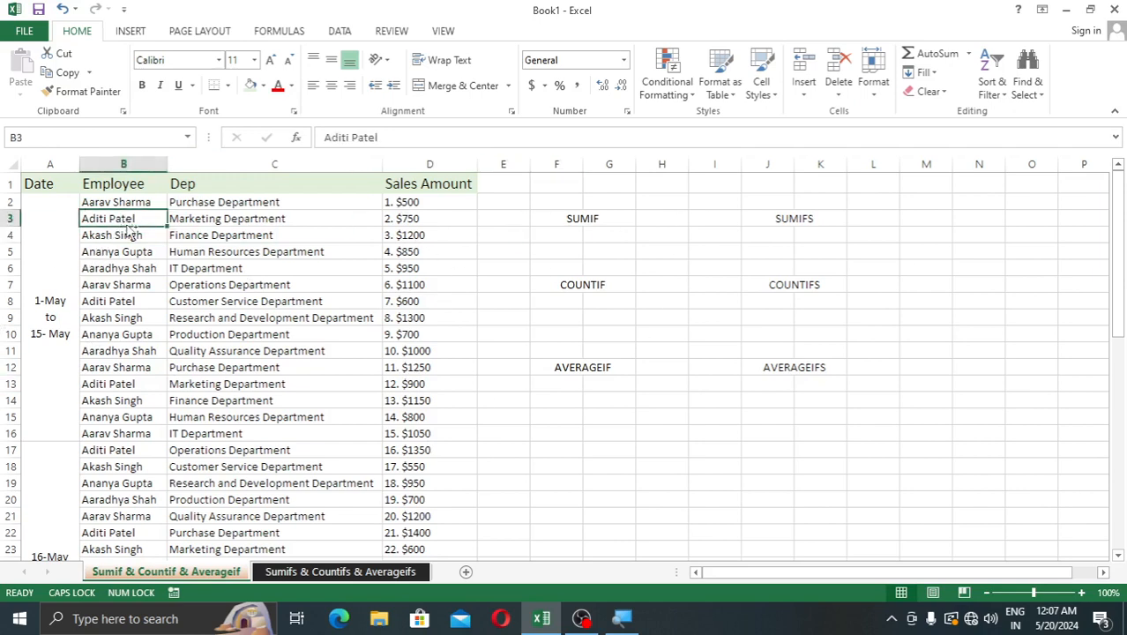
pyautogui.hotkey('ctrl', 'c')
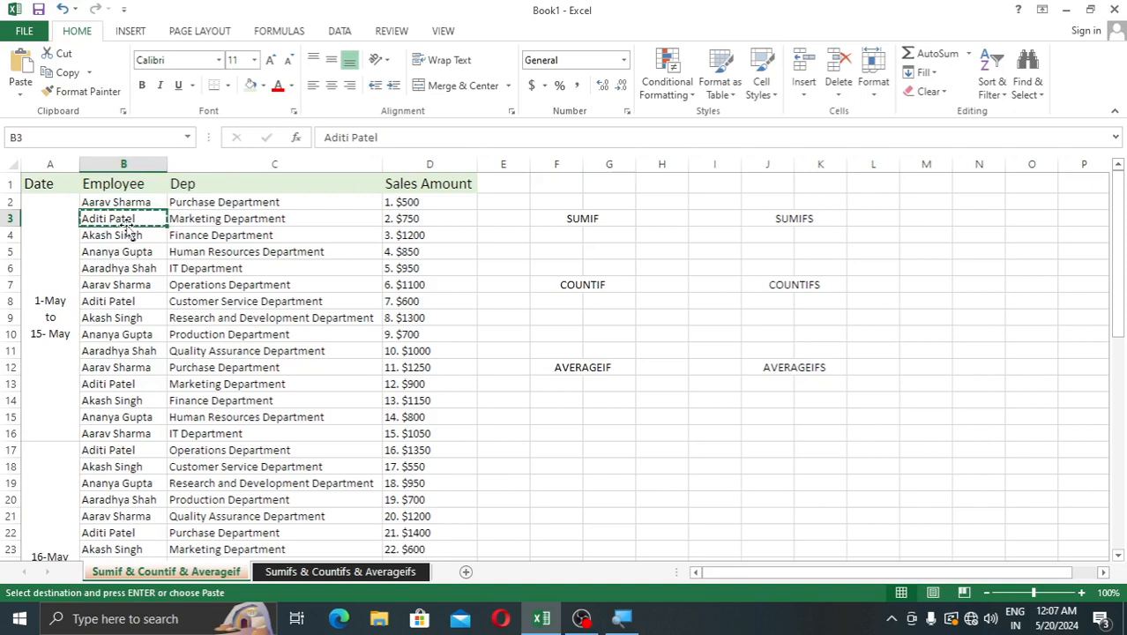
pyautogui.click(548, 234)
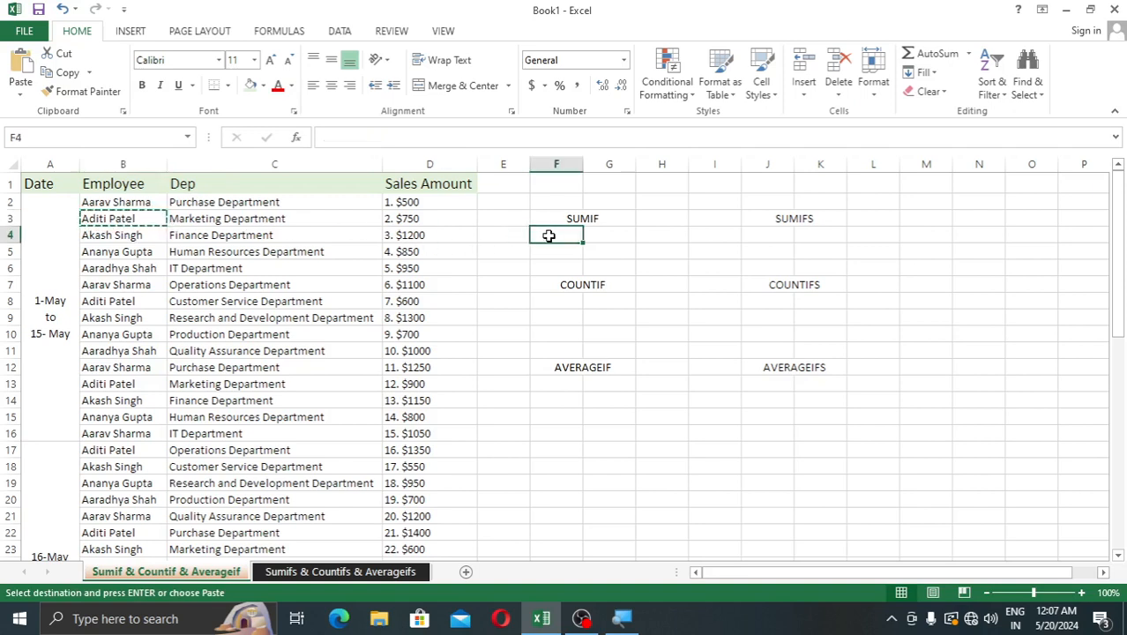
pyautogui.hotkey('ctrl', 'v')
pyautogui.click(586, 181)
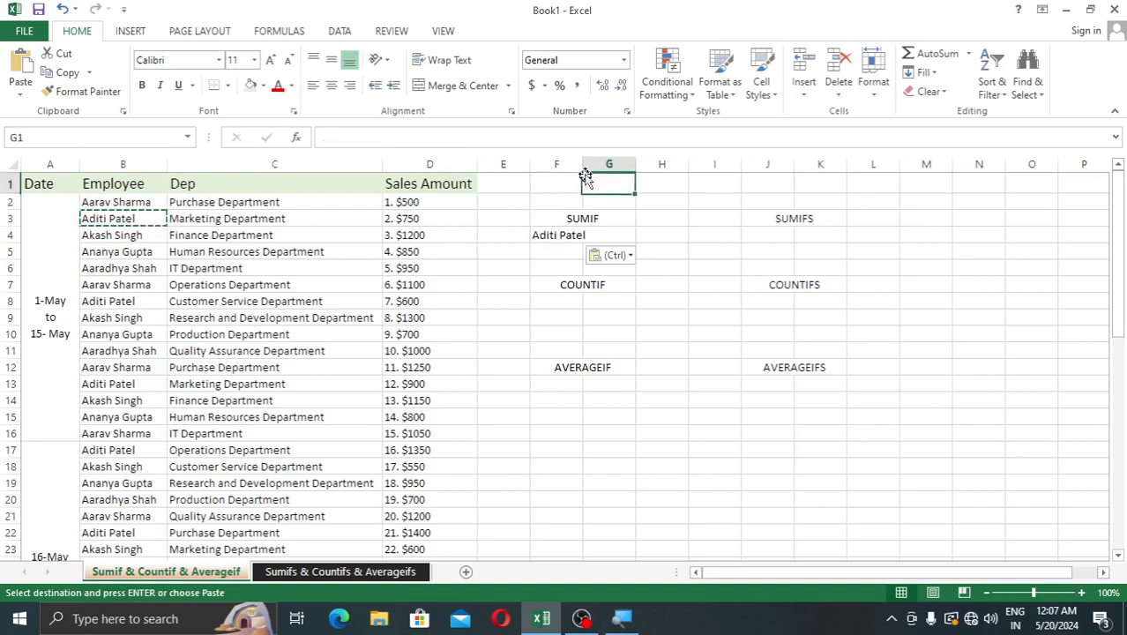
pyautogui.moveTo(586, 164); pyautogui.dragTo(593, 164)
# Paste the copied employee name into F8 under COUNTIF and F13 under AVERAGEIF.
pyautogui.click(557, 308)
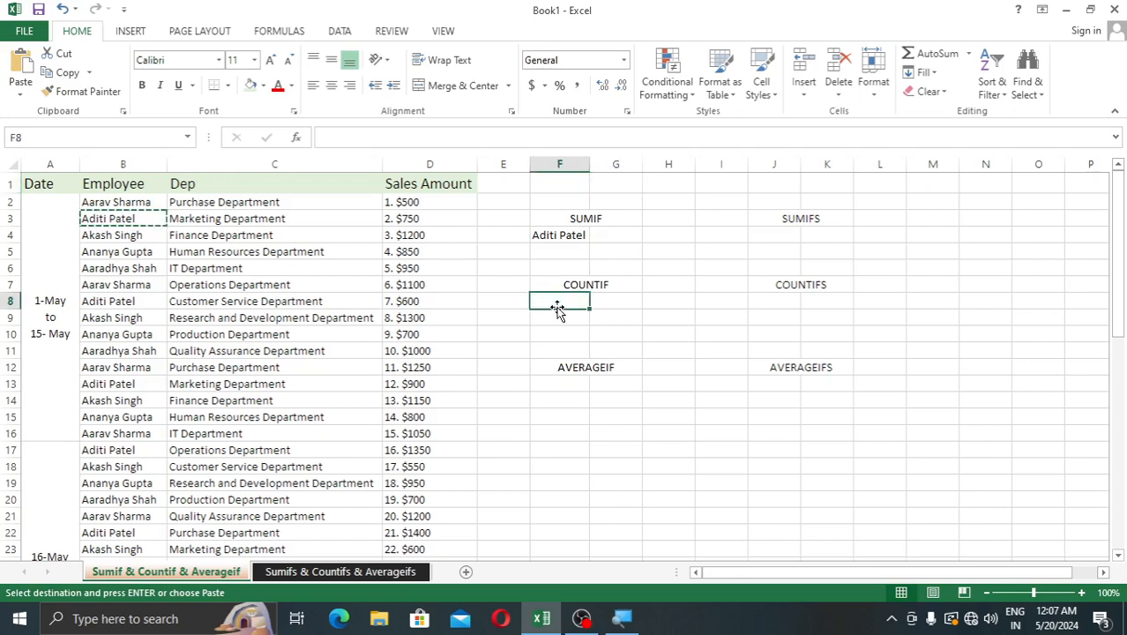
pyautogui.hotkey('ctrl', 'v')
pyautogui.click(564, 384)
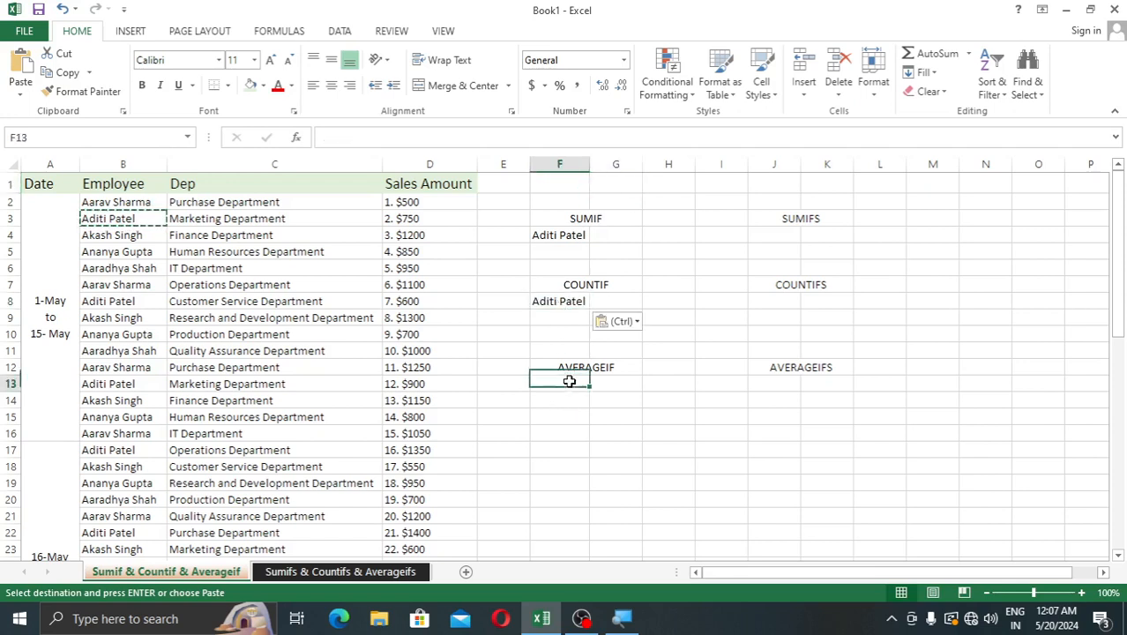
pyautogui.hotkey('ctrl', 'v')
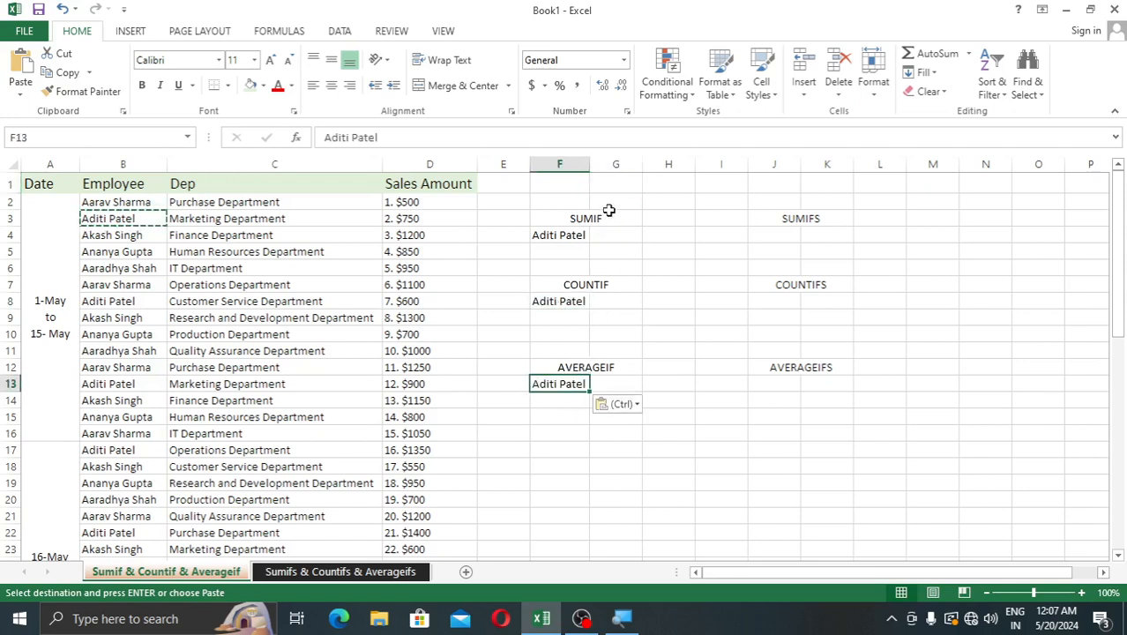
# Enter =SUMIF(B2:B16,F4,D2:D16) in G4, next to the employee criterion under the SUMIF label.
pyautogui.click(611, 238)
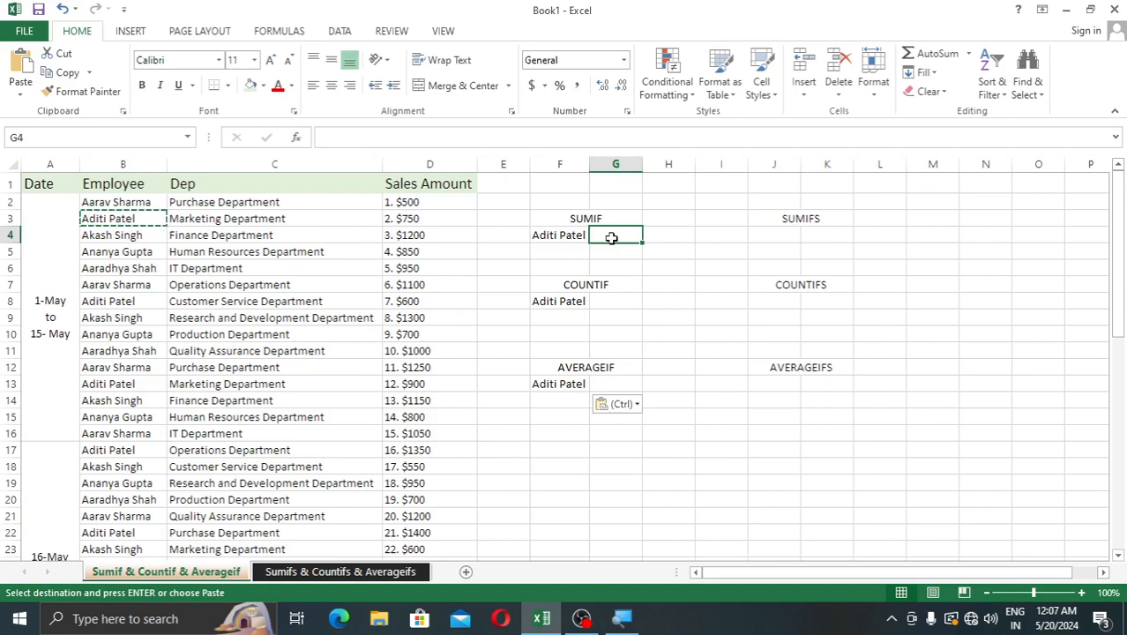
pyautogui.write('=SUMI')
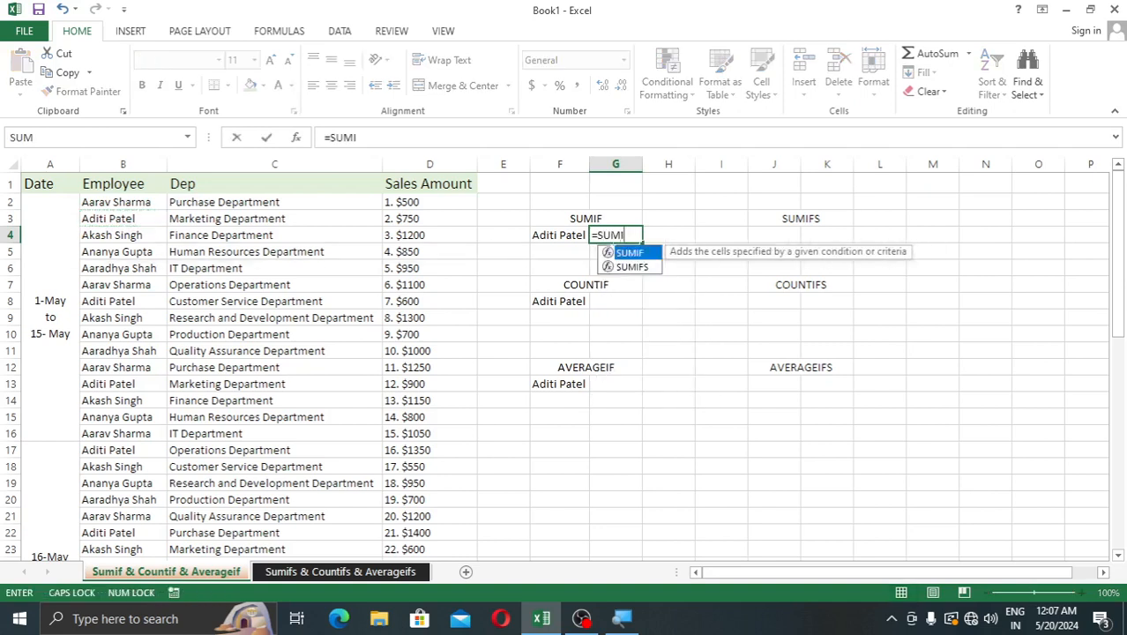
pyautogui.write('F(')
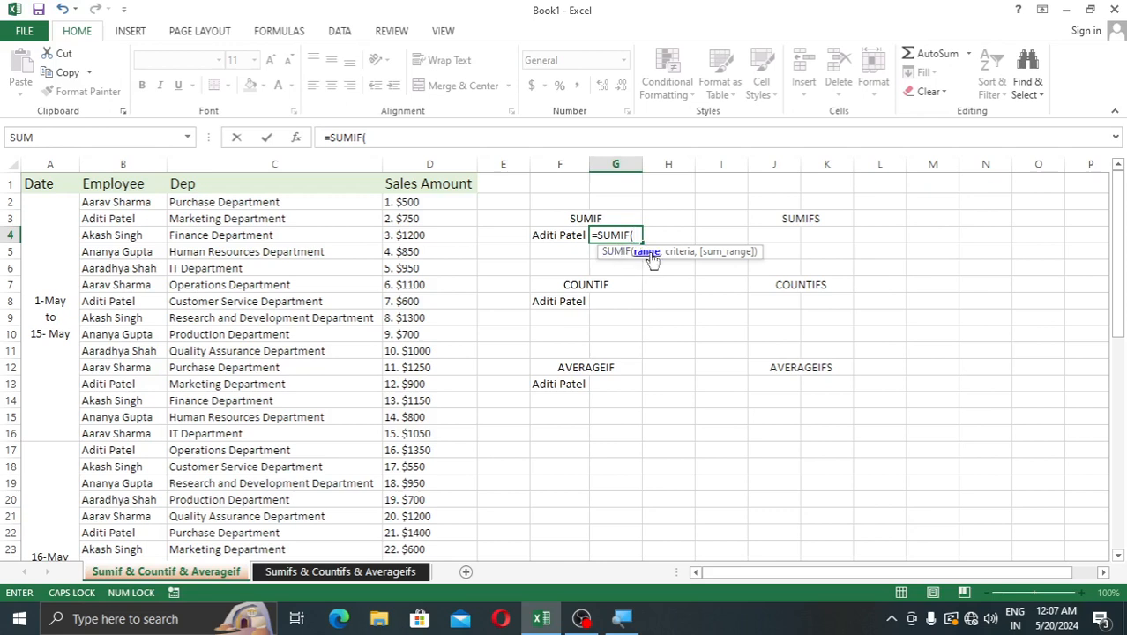
pyautogui.moveTo(123, 202); pyautogui.dragTo(126, 433)
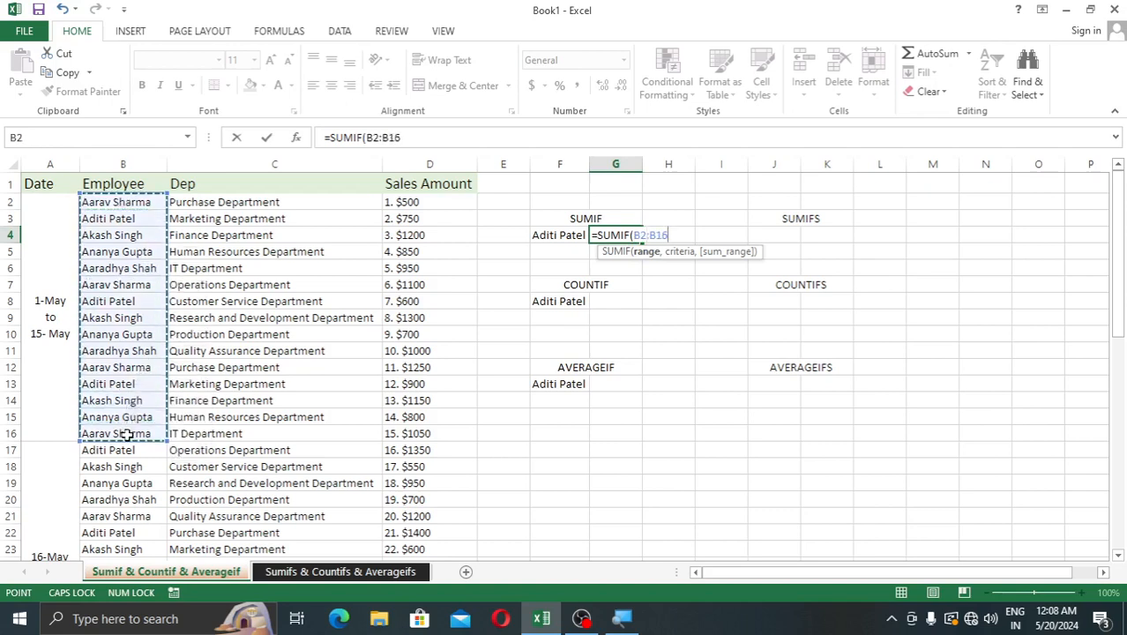
pyautogui.write(',')
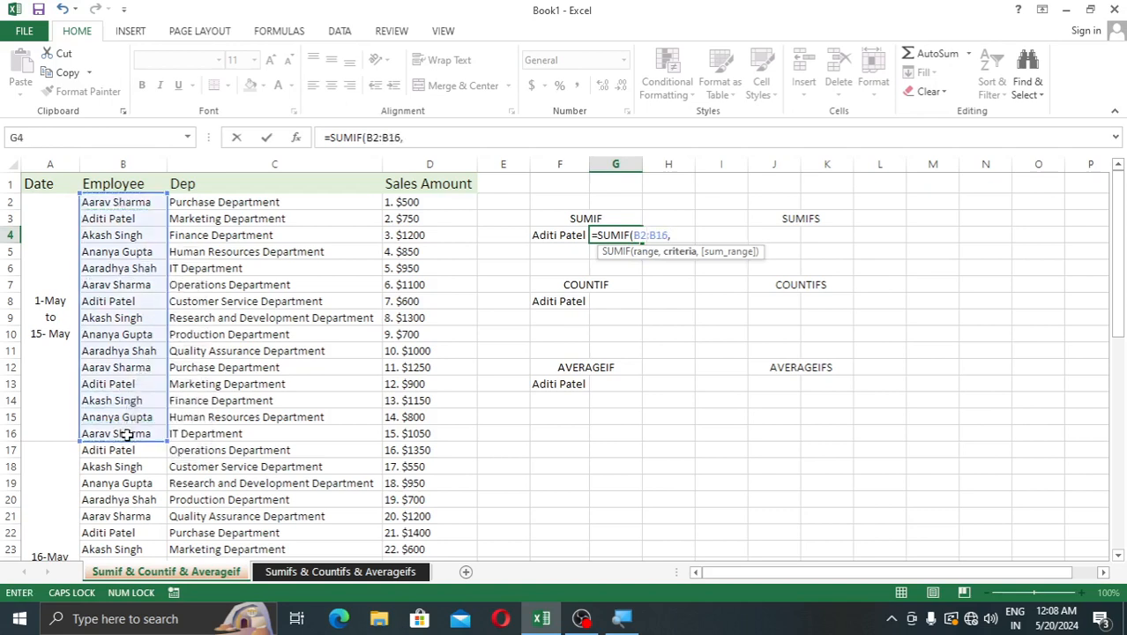
pyautogui.click(558, 232)
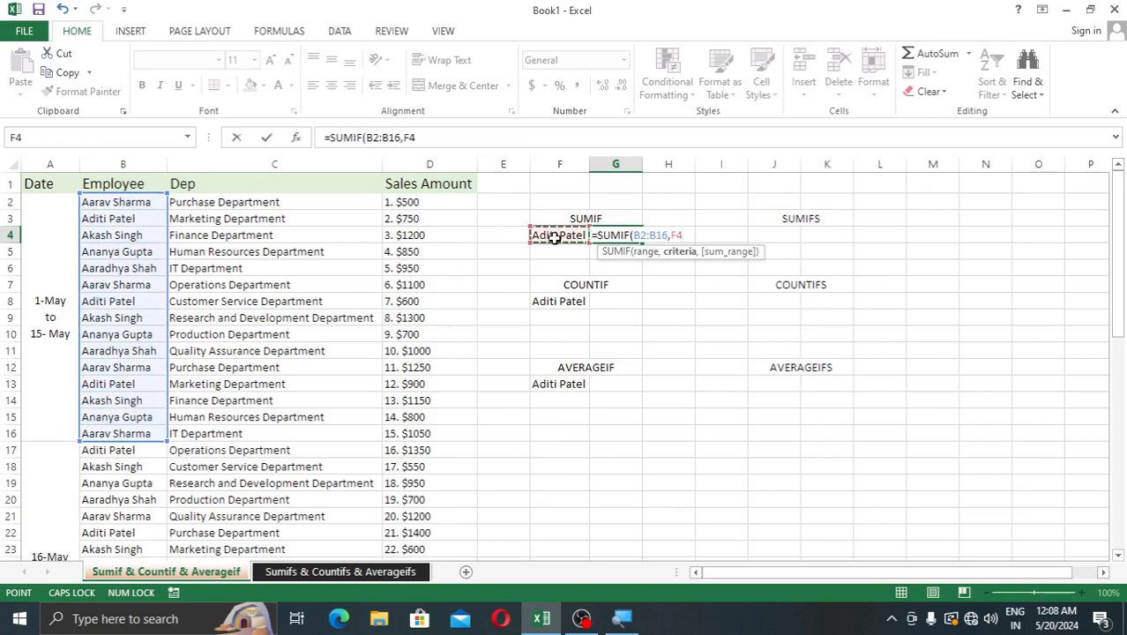
pyautogui.write(',')
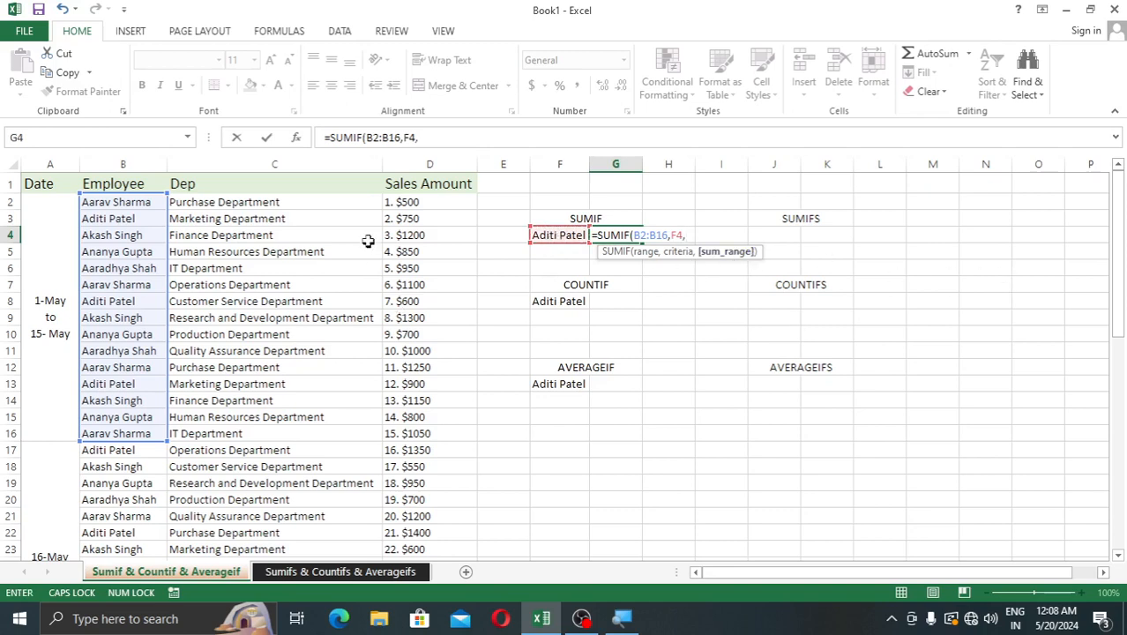
pyautogui.moveTo(430, 202); pyautogui.dragTo(435, 433)
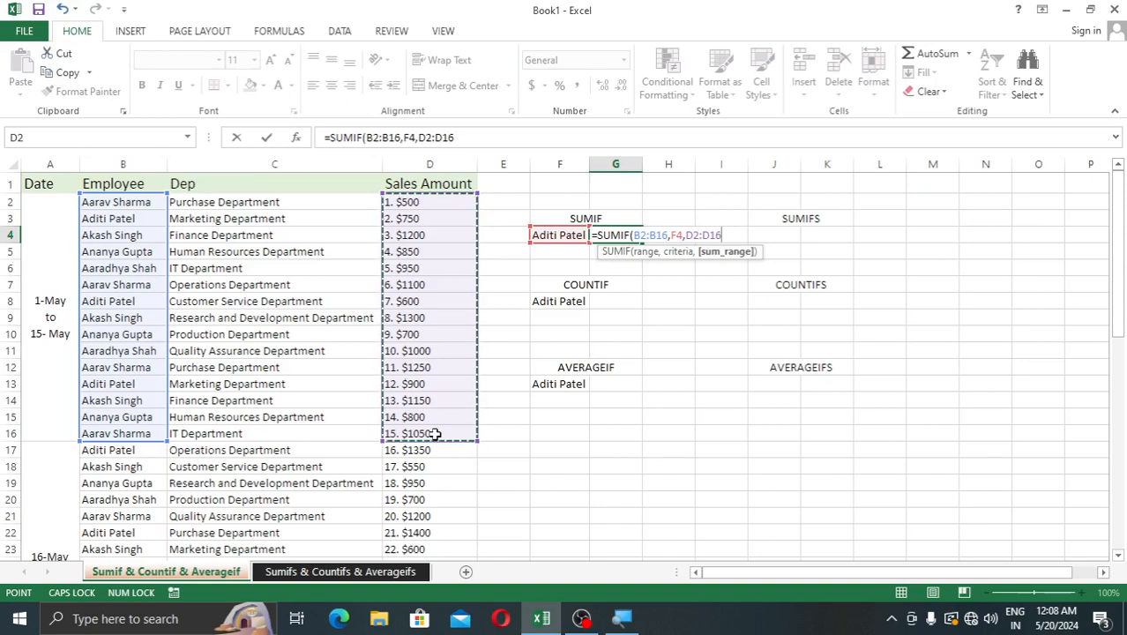
pyautogui.press('Return')
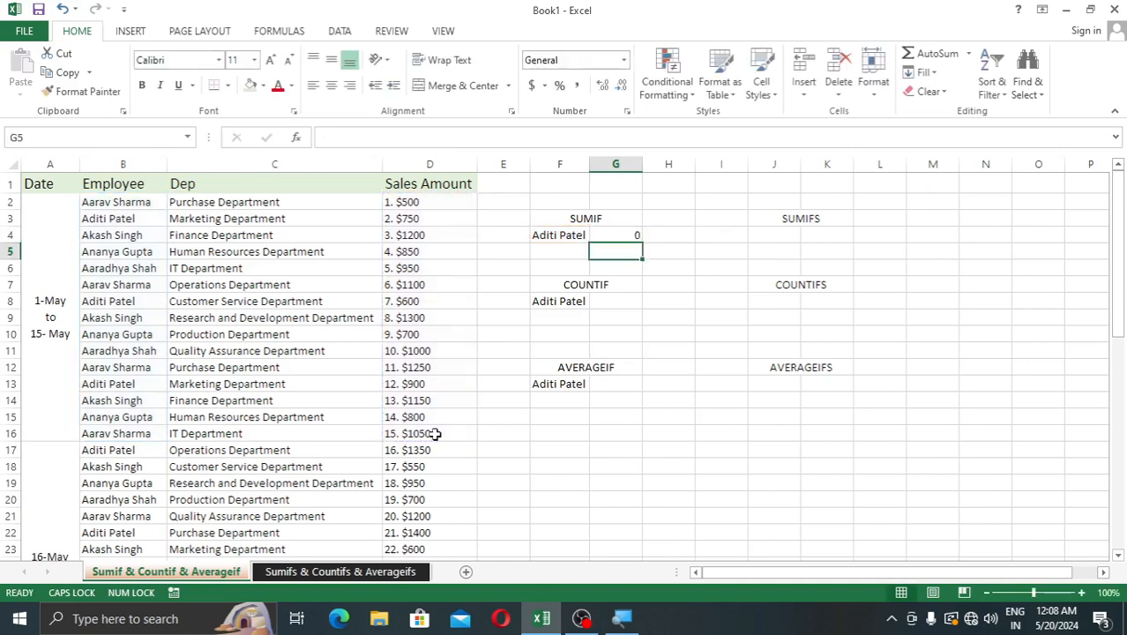
pyautogui.click(607, 236)
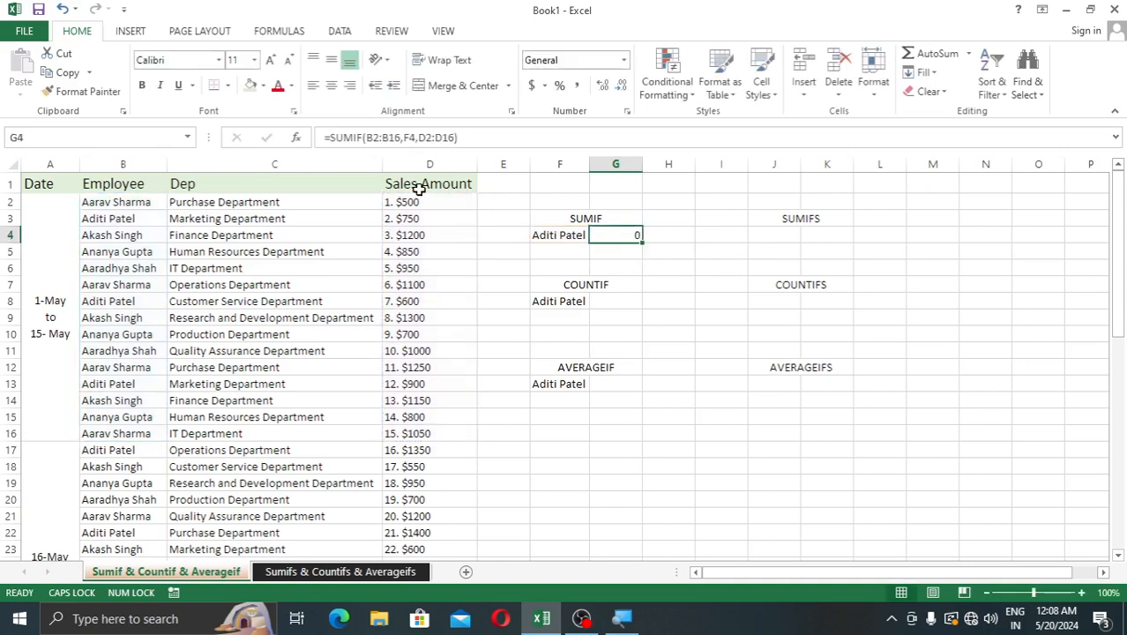
# Enter 500 in E2 as the plain-number version of the text sales amount in D2.
pyautogui.moveTo(426, 201); pyautogui.dragTo(443, 399)
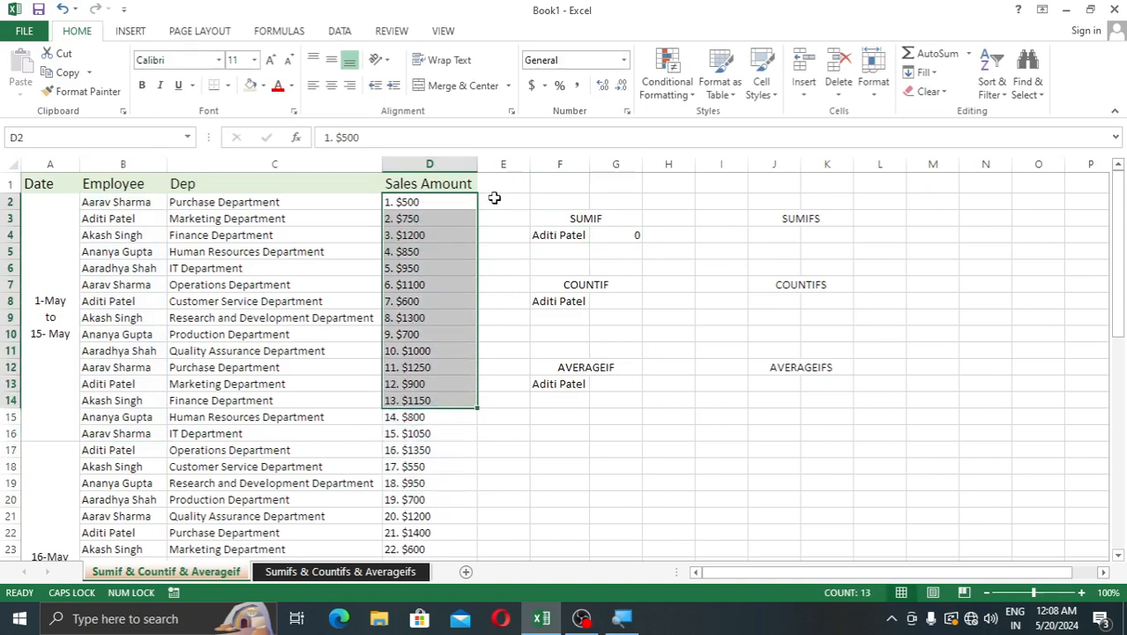
pyautogui.click(495, 198)
pyautogui.write('500')
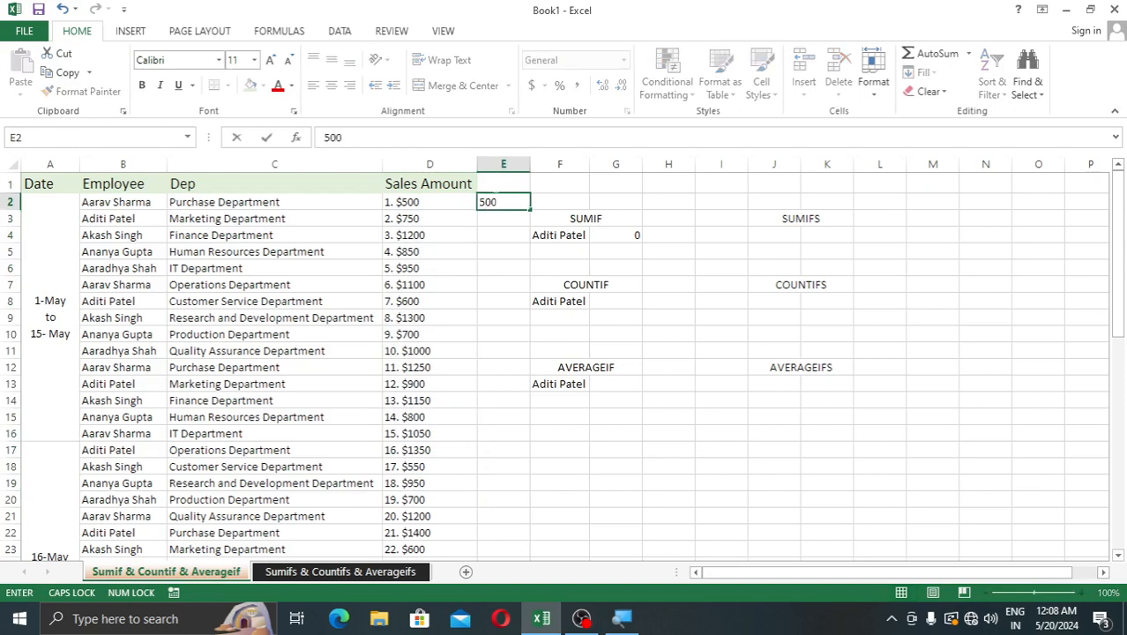
pyautogui.press('Return')
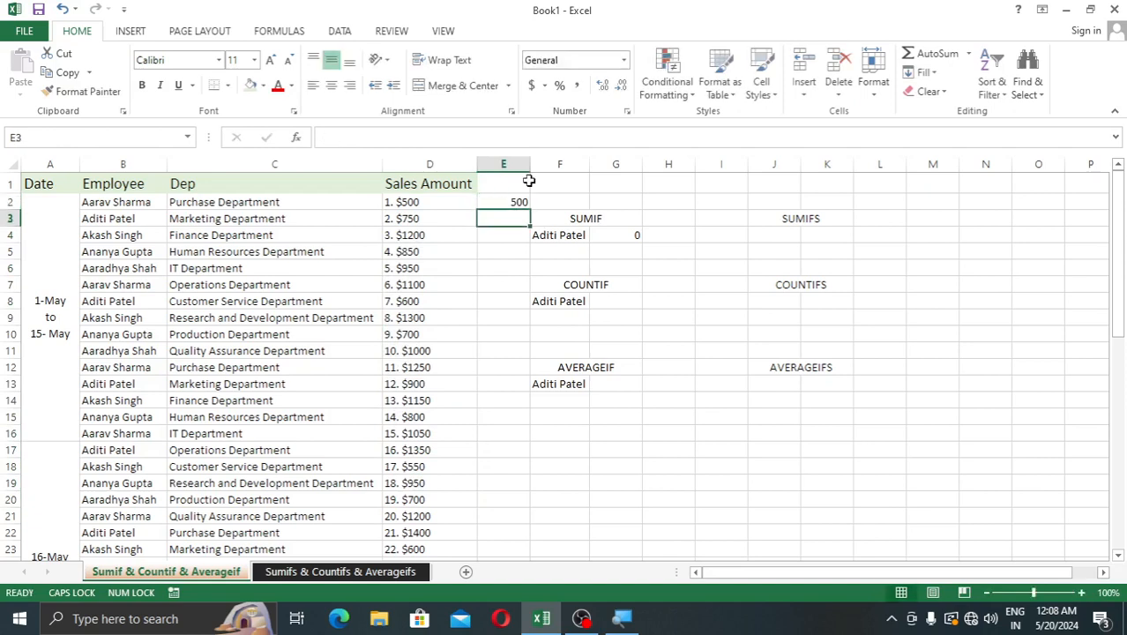
# Flash Fill column E from the example in E2 to extract the numeric sales amounts from column D.
pyautogui.click(434, 200)
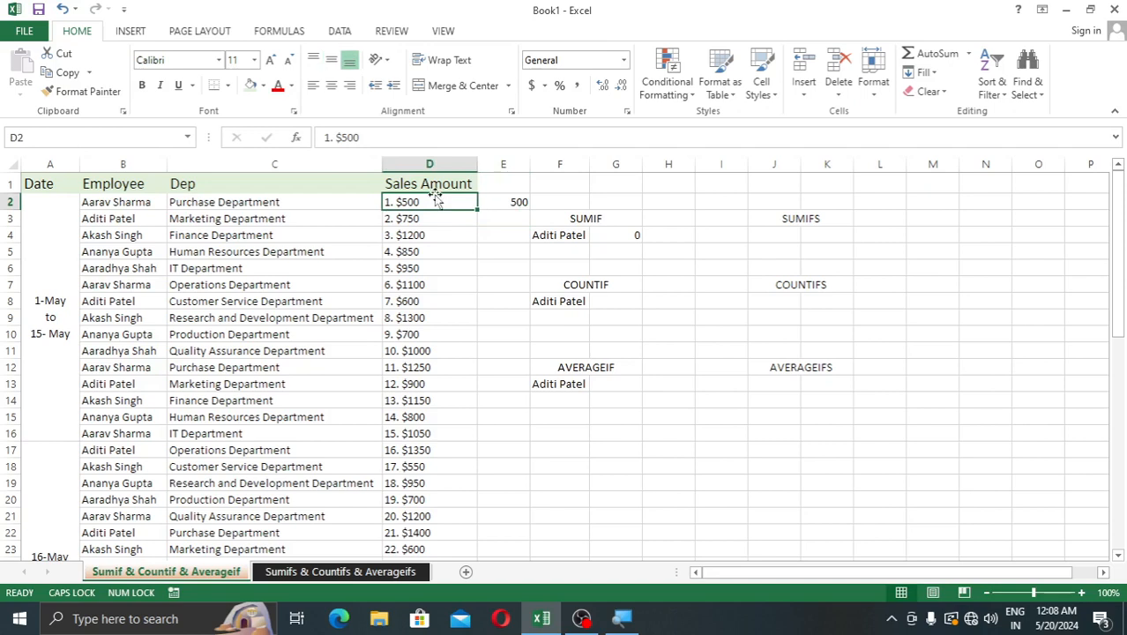
pyautogui.click(496, 221)
pyautogui.doubleClick(440, 202)
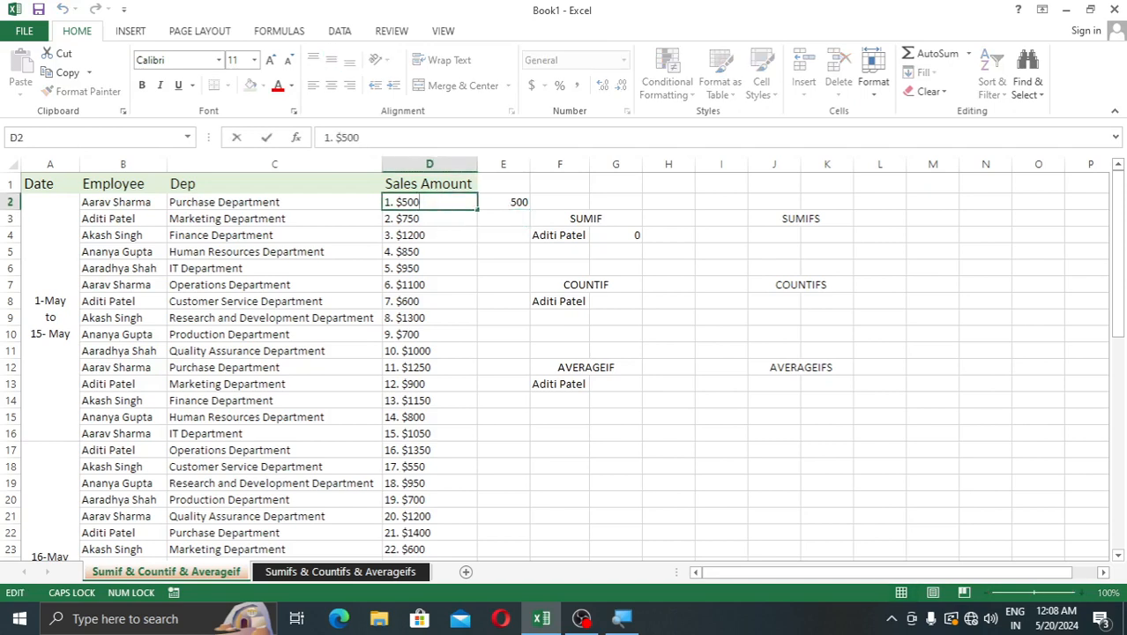
pyautogui.press('Return')
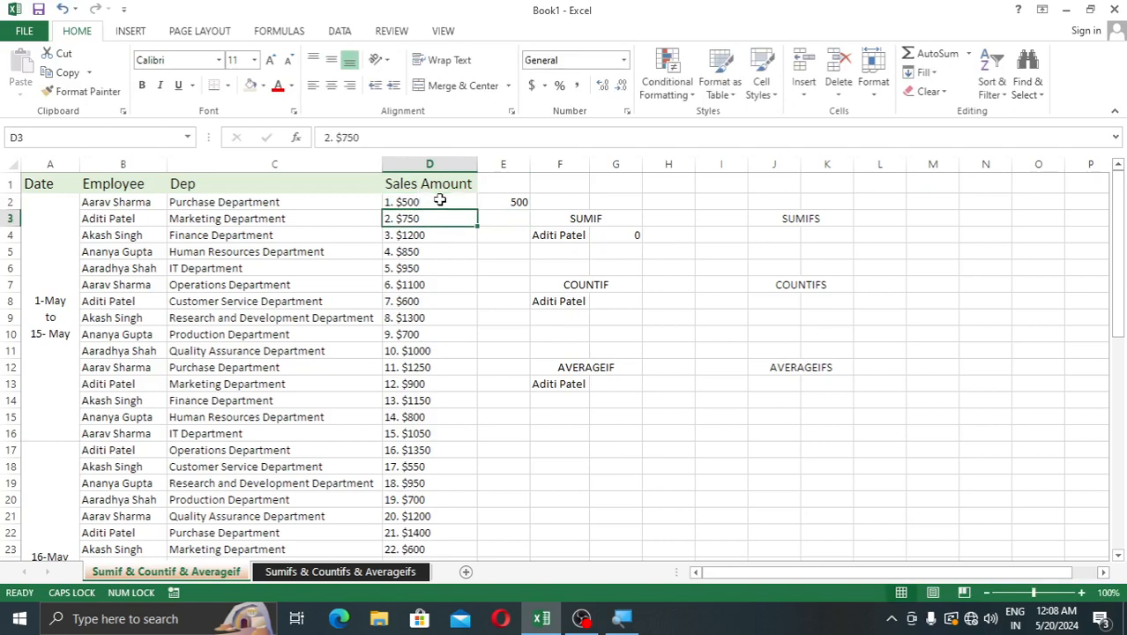
pyautogui.click(516, 216)
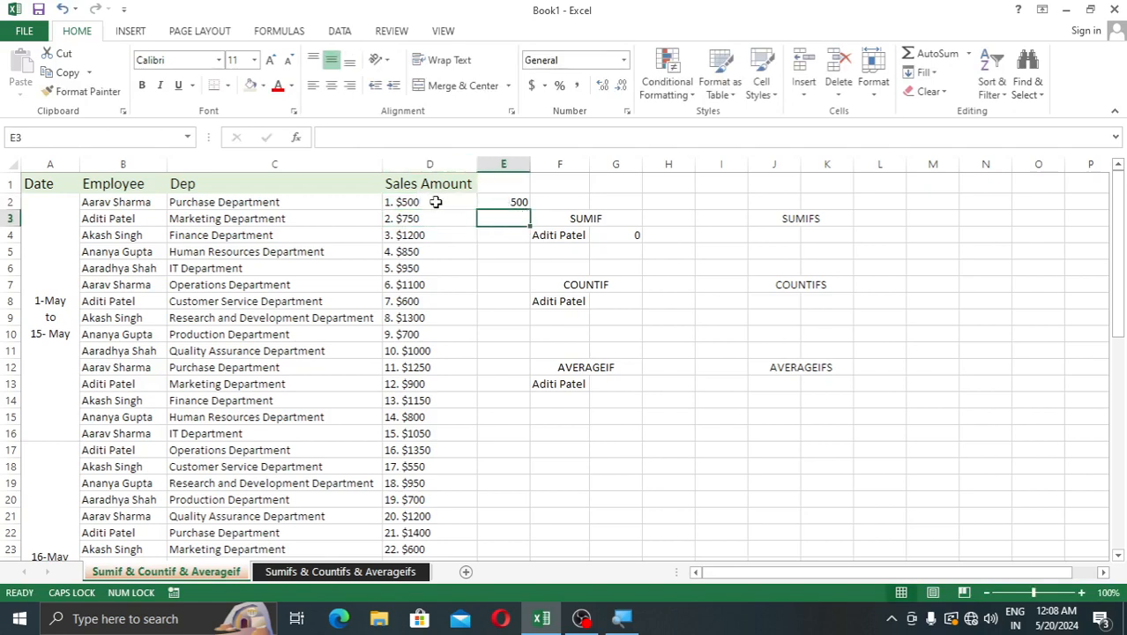
pyautogui.click(496, 200)
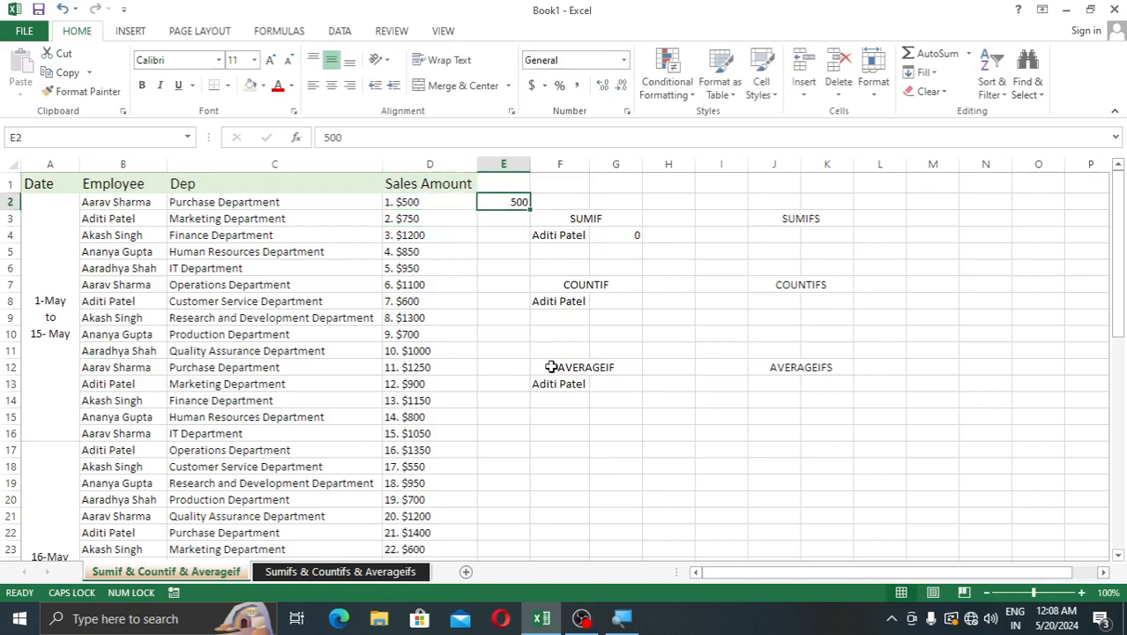
pyautogui.hotkey('ctrl', 'e')
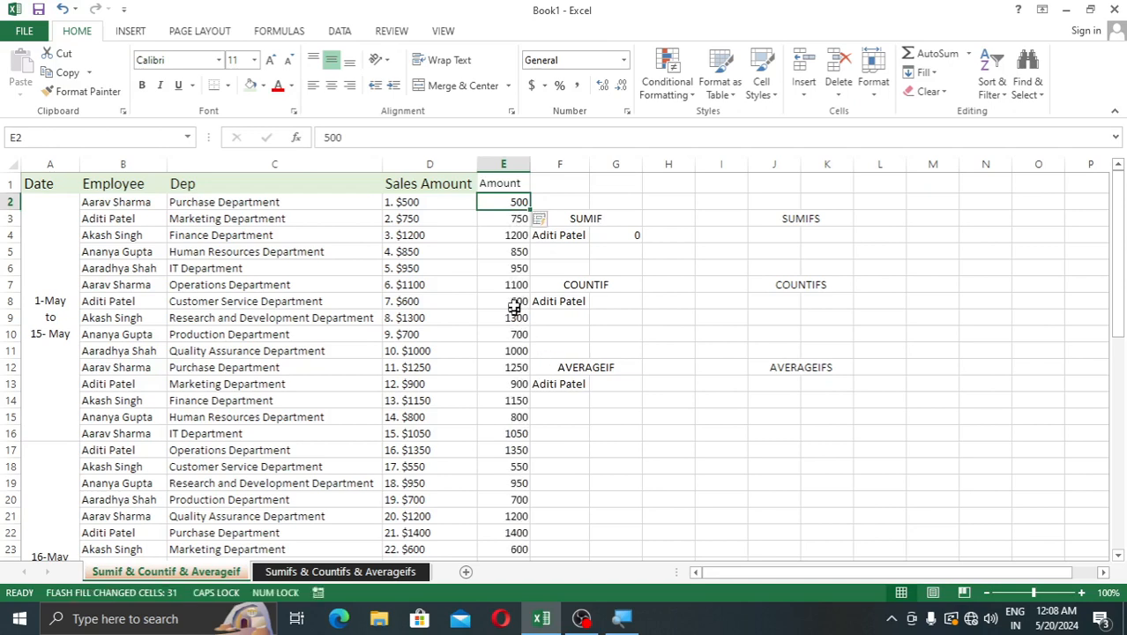
# Move the numeric amounts in E2:E16 into D2:D16, replacing the text sales amounts.
pyautogui.moveTo(507, 202); pyautogui.dragTo(507, 351)
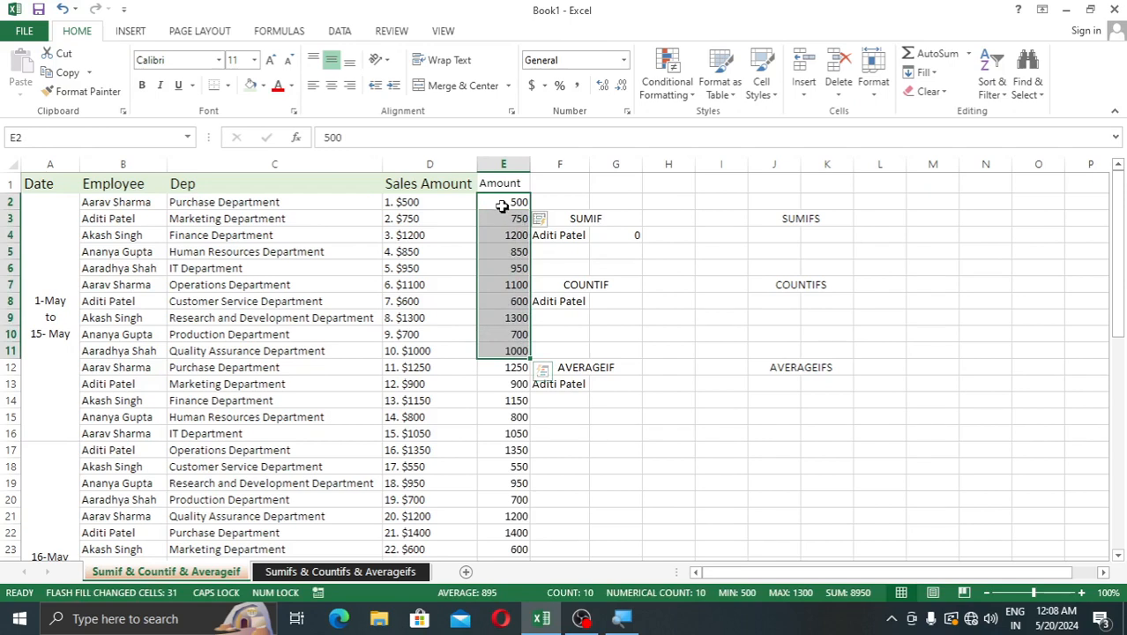
pyautogui.moveTo(504, 205); pyautogui.dragTo(484, 428)
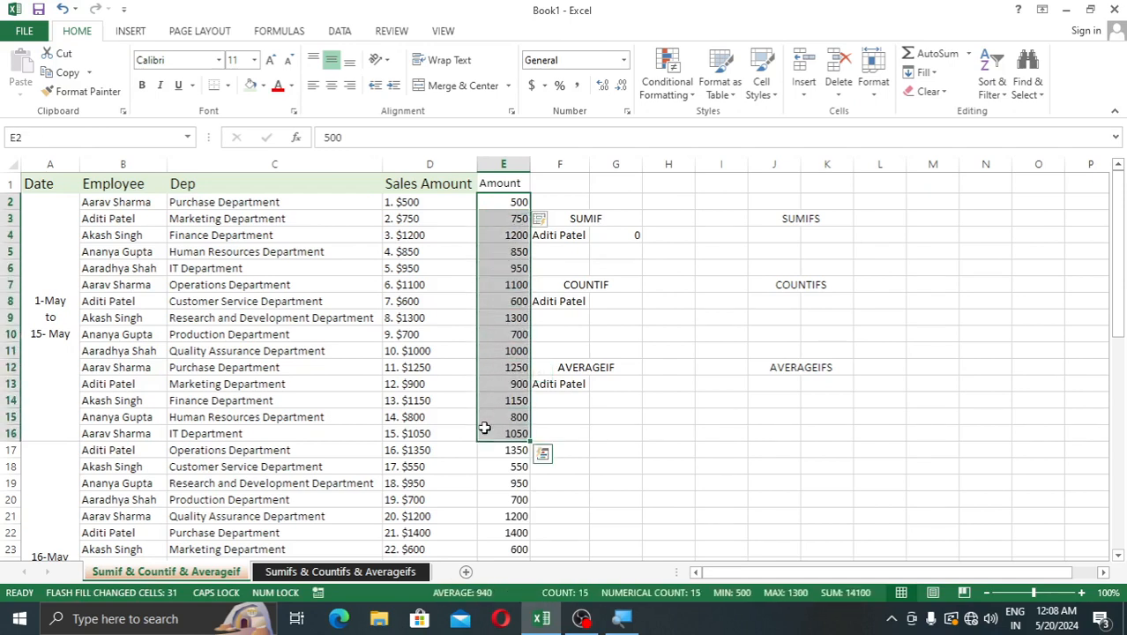
pyautogui.hotkey('ctrl', 'c')
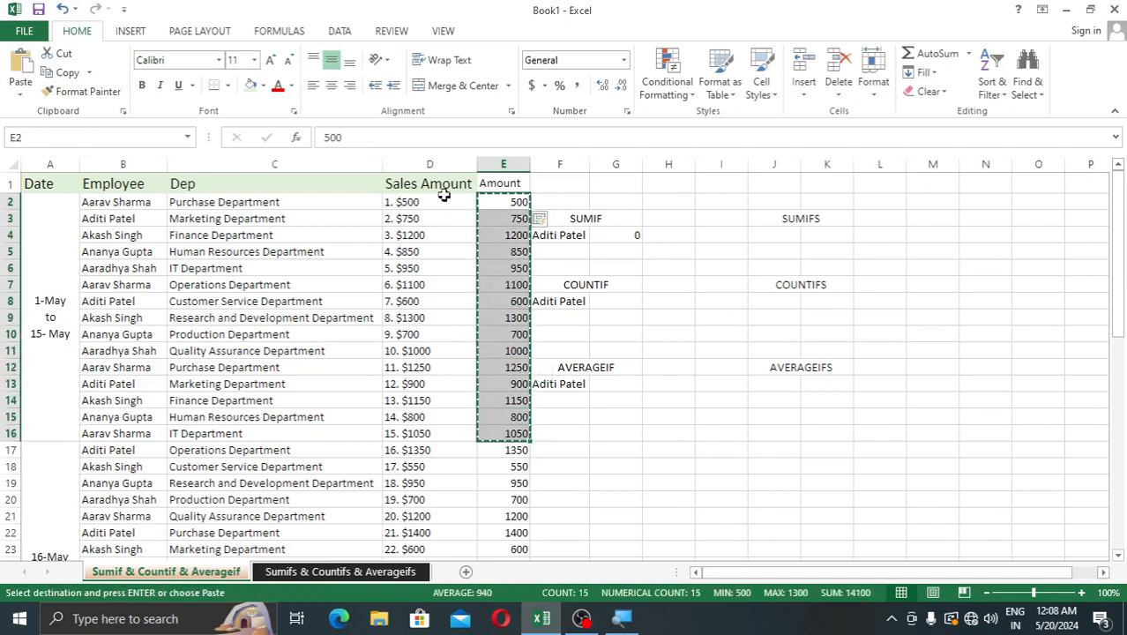
pyautogui.click(447, 201)
pyautogui.hotkey('ctrl', 'v')
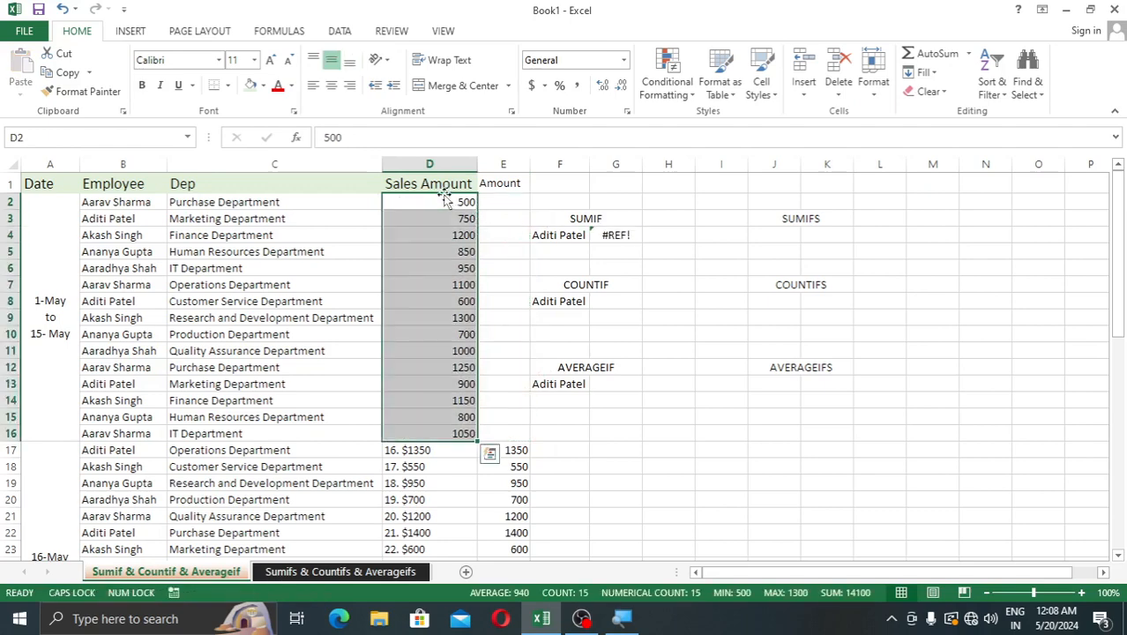
# Move the remaining numeric amounts in E17:E32 into D17:D32, over the text sales amounts for 16-May to 31-May.
pyautogui.click(518, 450)
pyautogui.hotkey('ctrl', 'shift', 'Down')
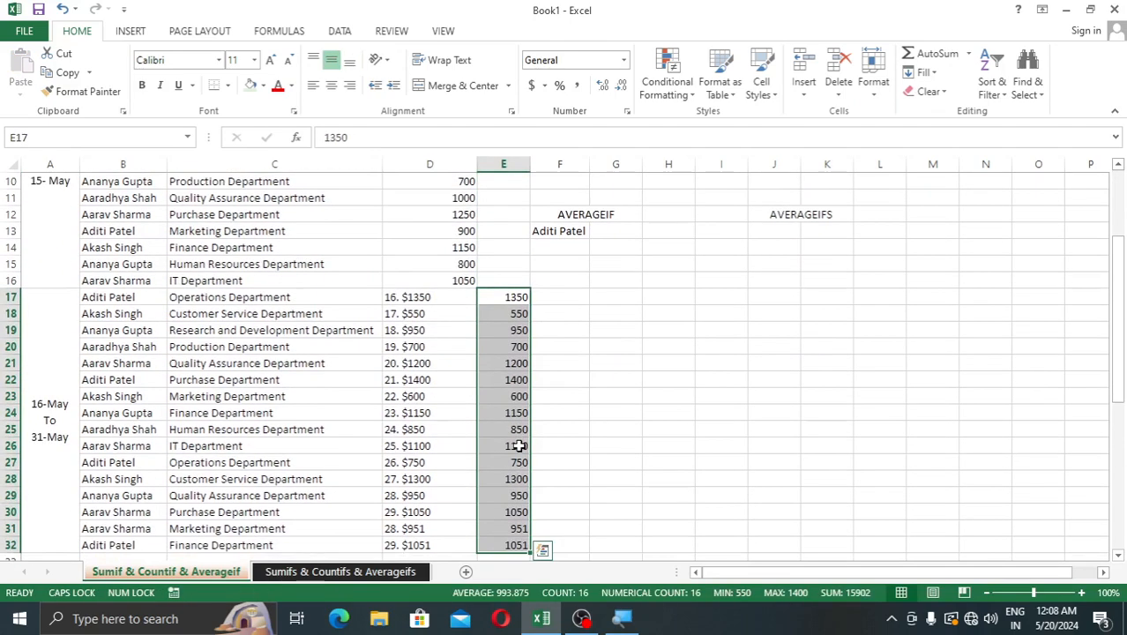
pyautogui.hotkey('ctrl', 'c')
pyautogui.click(464, 297)
pyautogui.hotkey('ctrl', 'v')
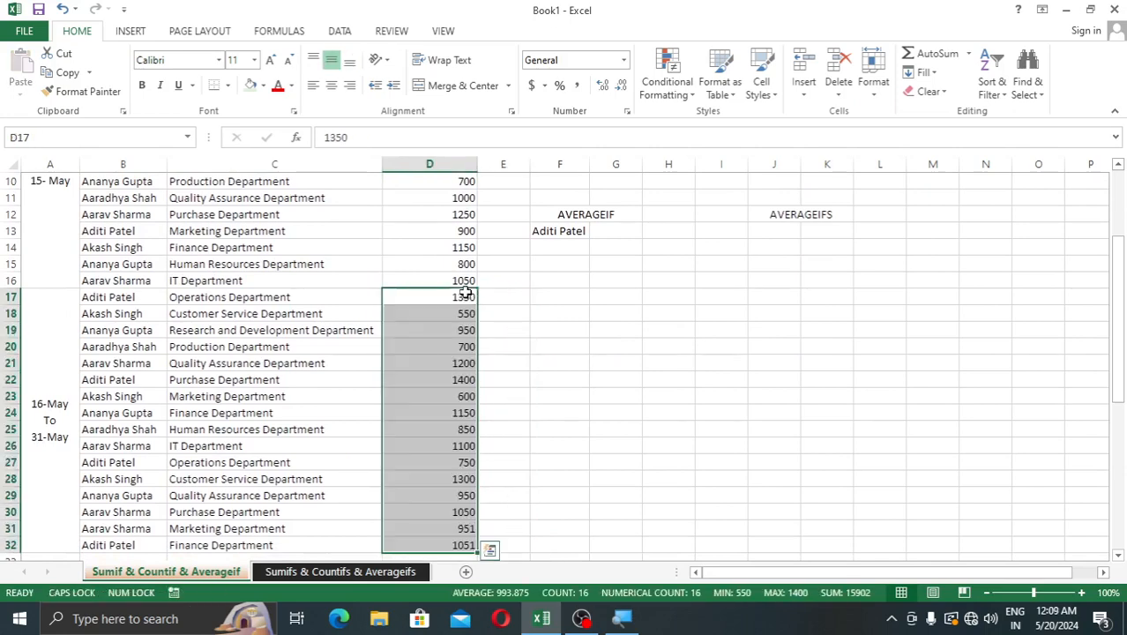
# Clear the broken formula in G4 and enter =SUMIF(B2:B16,F4,D2:D16) in its place.
pyautogui.scroll(3, 493, 315)
pyautogui.click(612, 231)
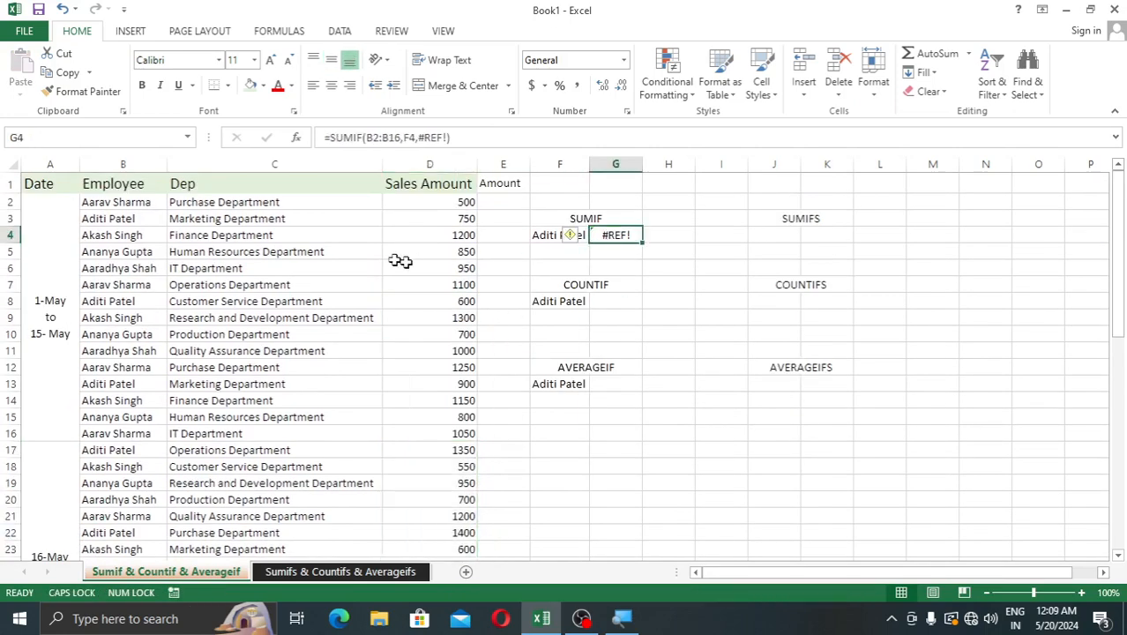
pyautogui.click(431, 202)
pyautogui.click(615, 235)
pyautogui.press('Delete')
pyautogui.write('=SUMIF(B2')
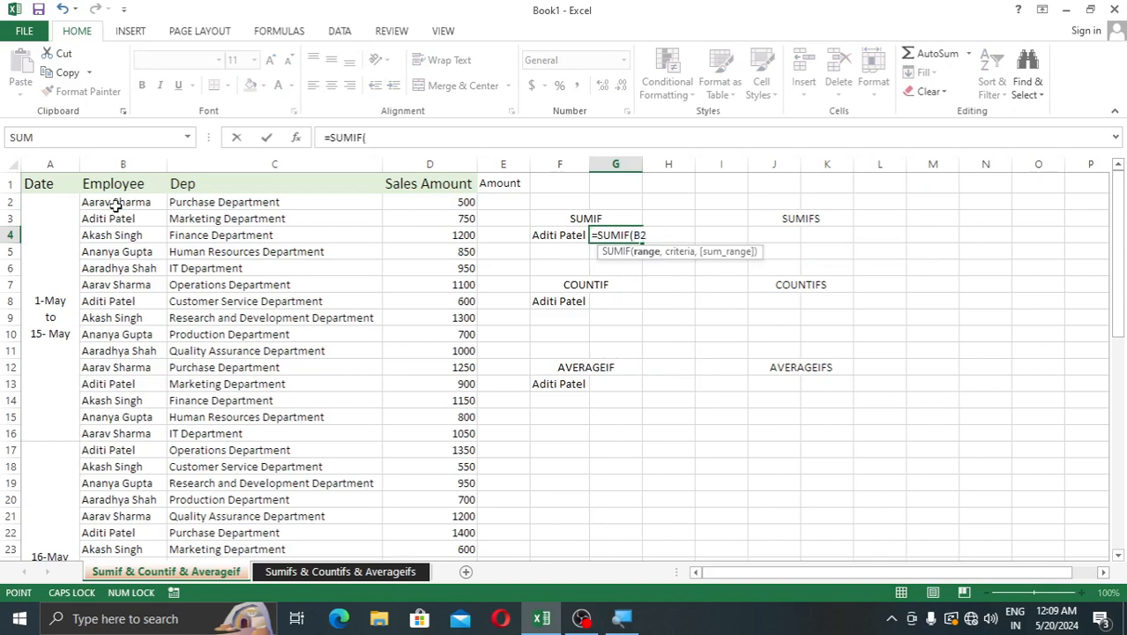
pyautogui.moveTo(115, 205); pyautogui.dragTo(131, 433)
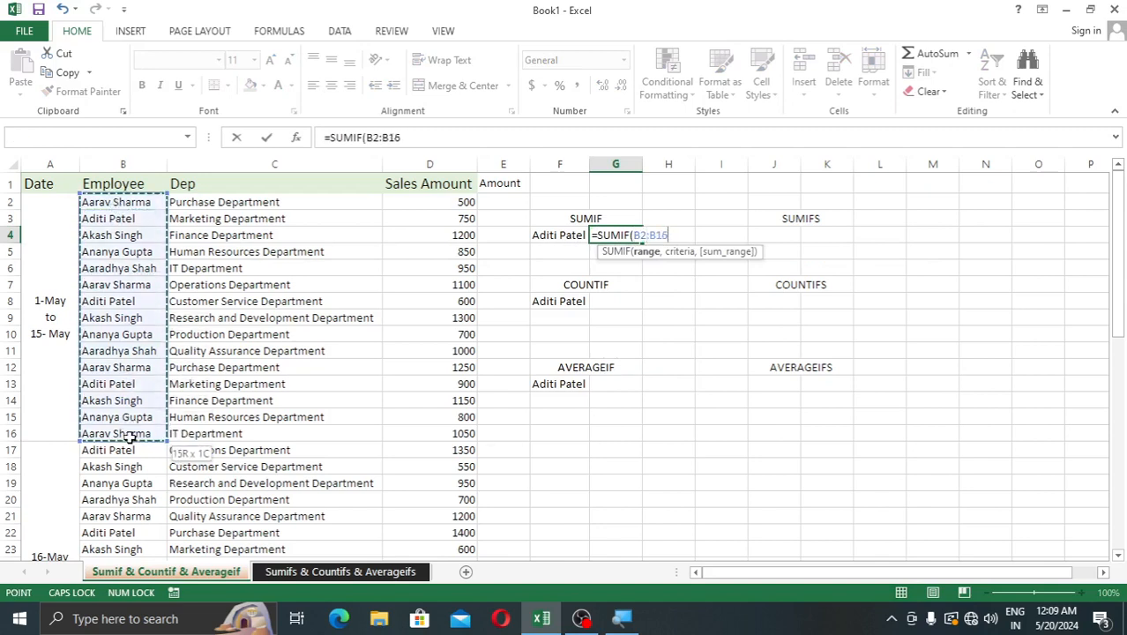
pyautogui.write(',')
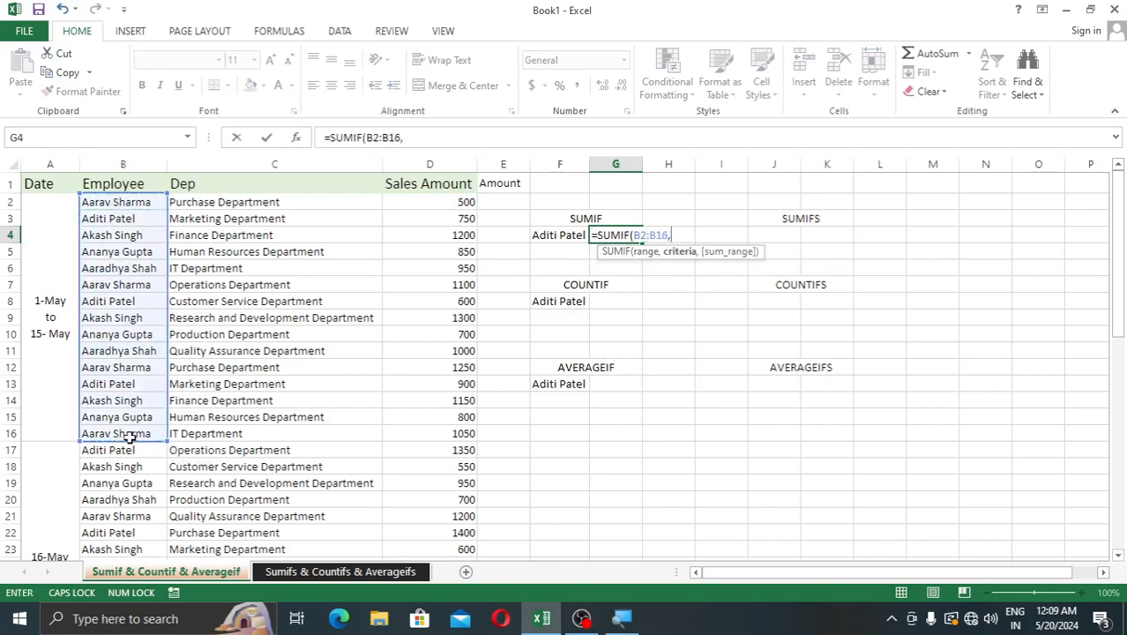
pyautogui.click(571, 238)
pyautogui.write(',')
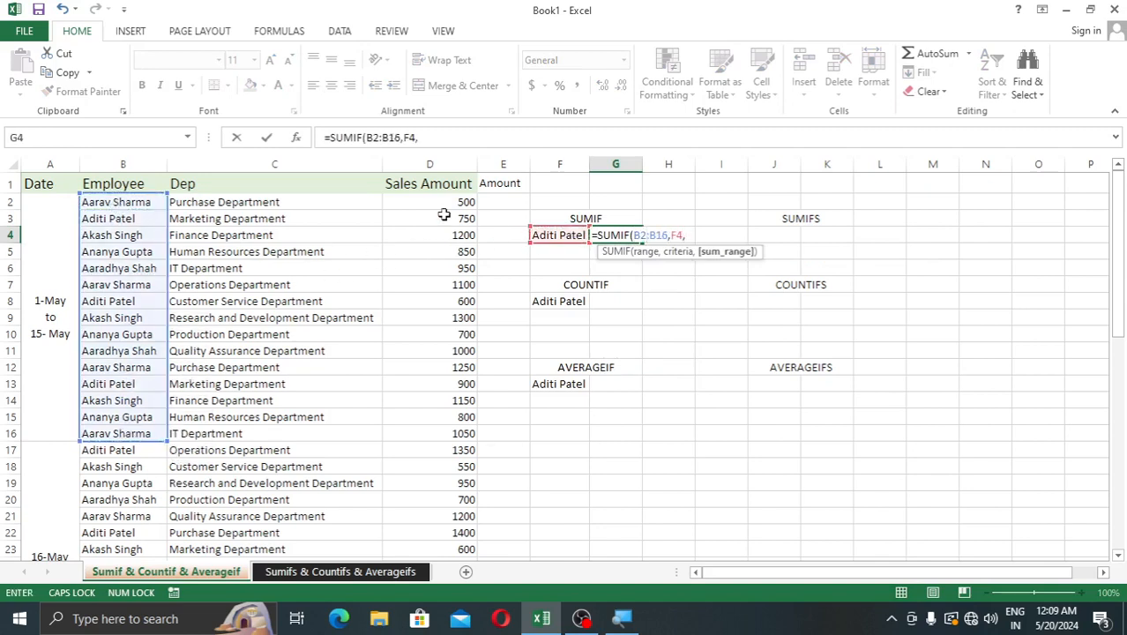
pyautogui.moveTo(446, 202); pyautogui.dragTo(423, 418)
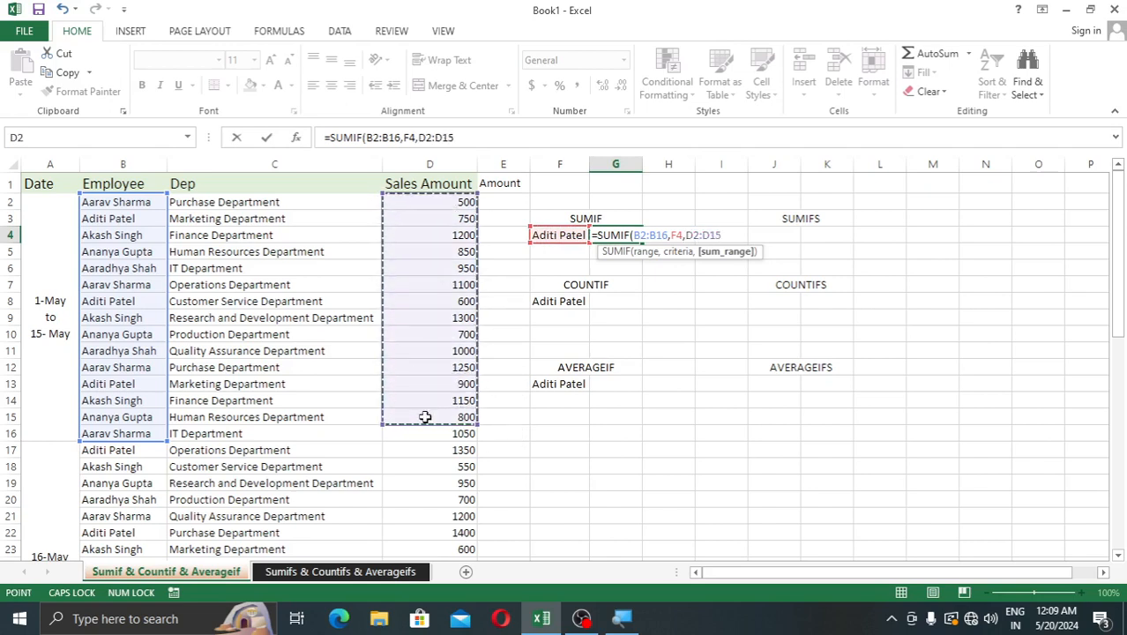
pyautogui.moveTo(412, 199); pyautogui.dragTo(410, 441)
pyautogui.press('Return')
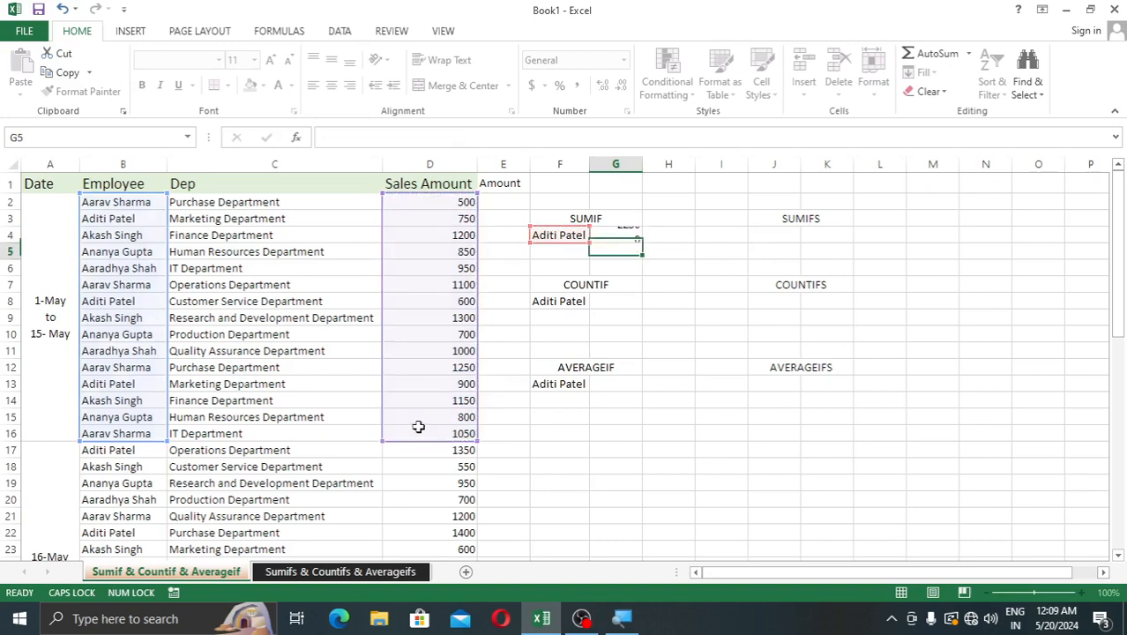
# Check the SUMIF total in G4 against the criterion employee's sales amounts in rows 3, 8 and 13.
pyautogui.click(552, 231)
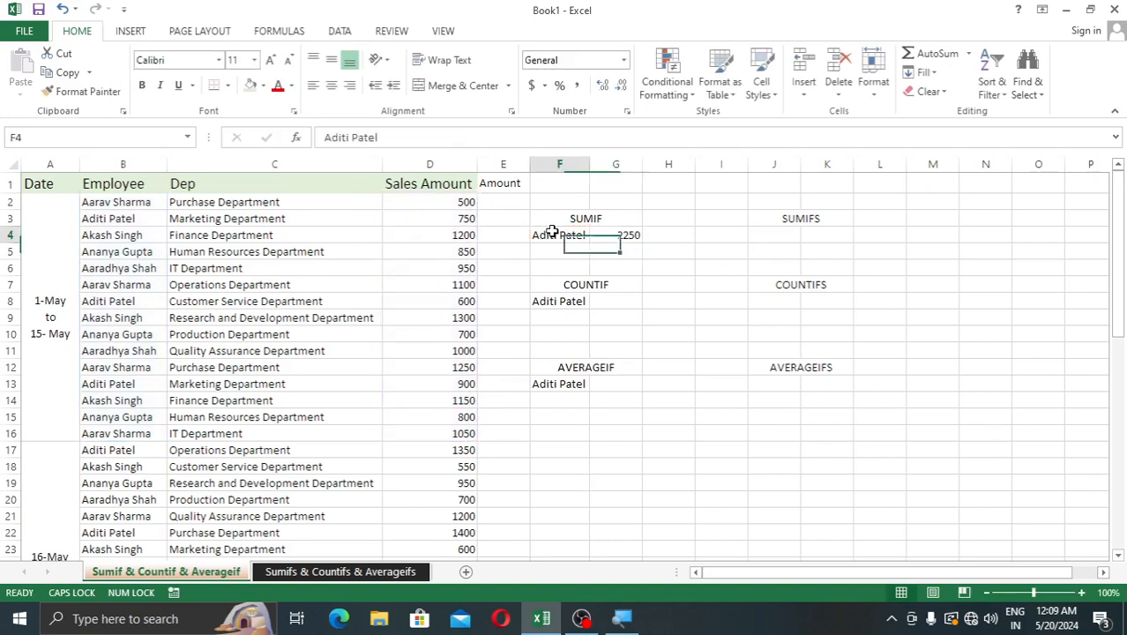
pyautogui.click(620, 235)
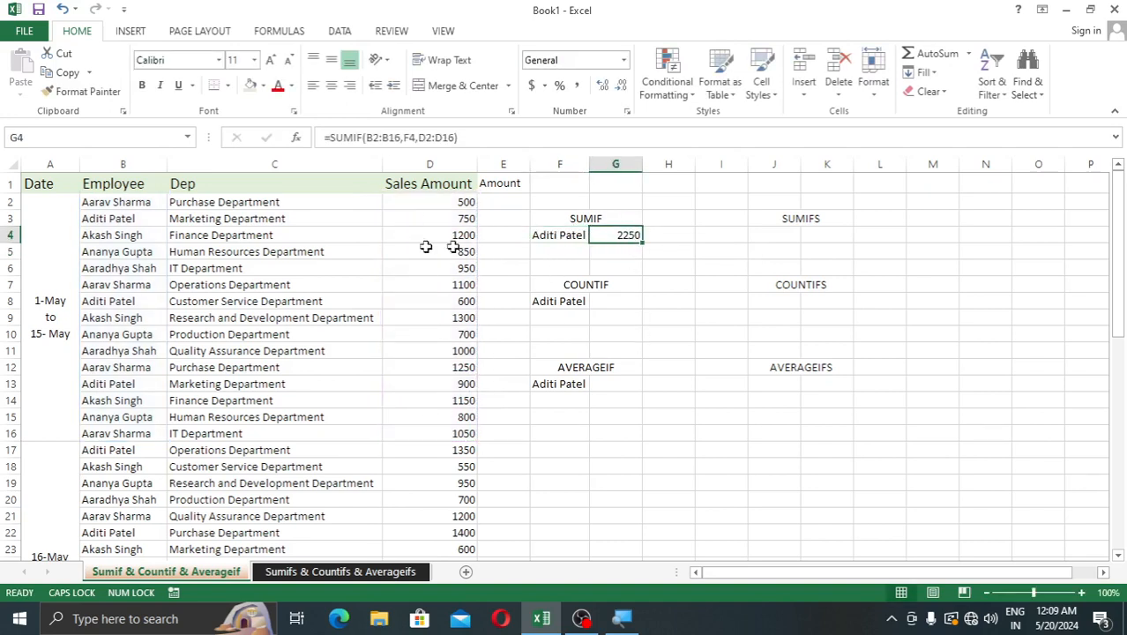
pyautogui.click(124, 219)
pyautogui.click(437, 220)
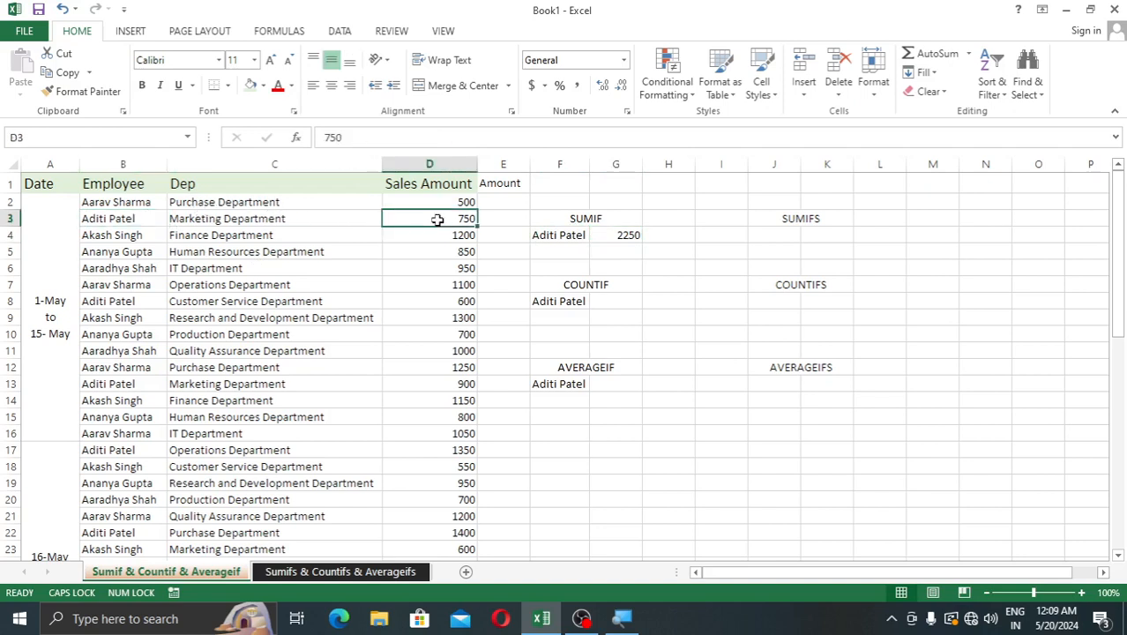
pyautogui.click(98, 302)
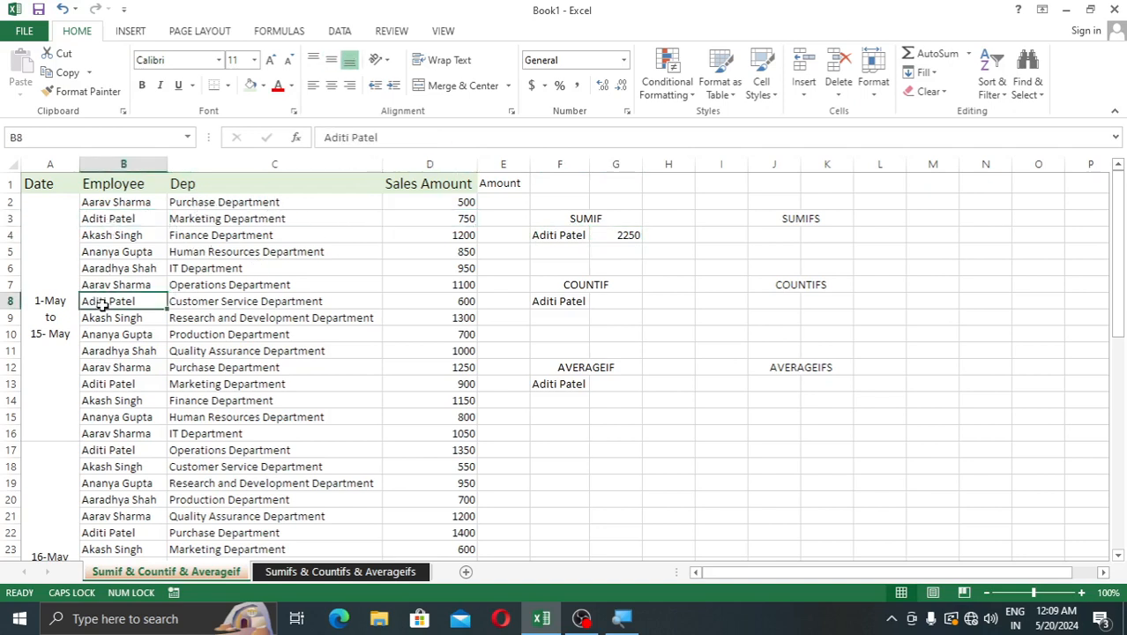
pyautogui.click(429, 301)
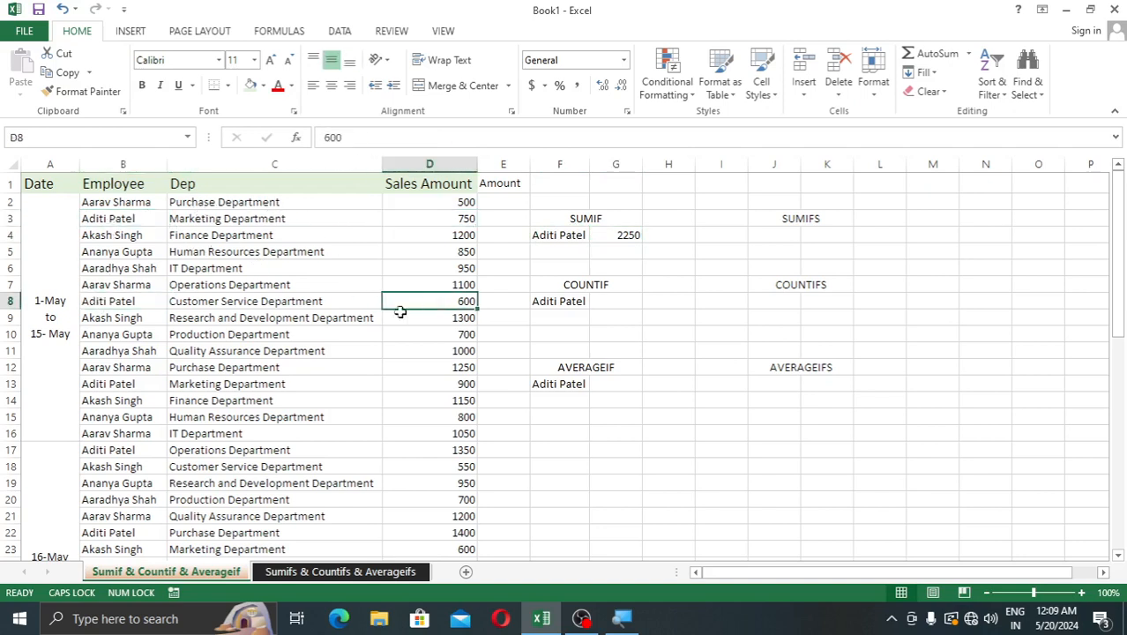
pyautogui.click(97, 383)
pyautogui.click(438, 386)
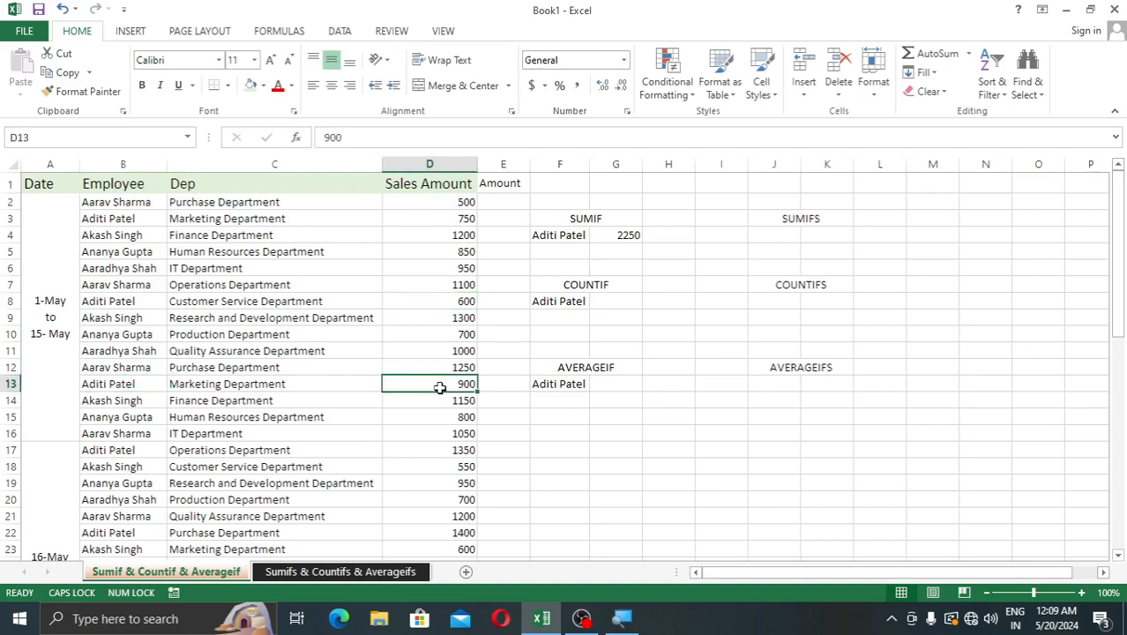
pyautogui.click(115, 432)
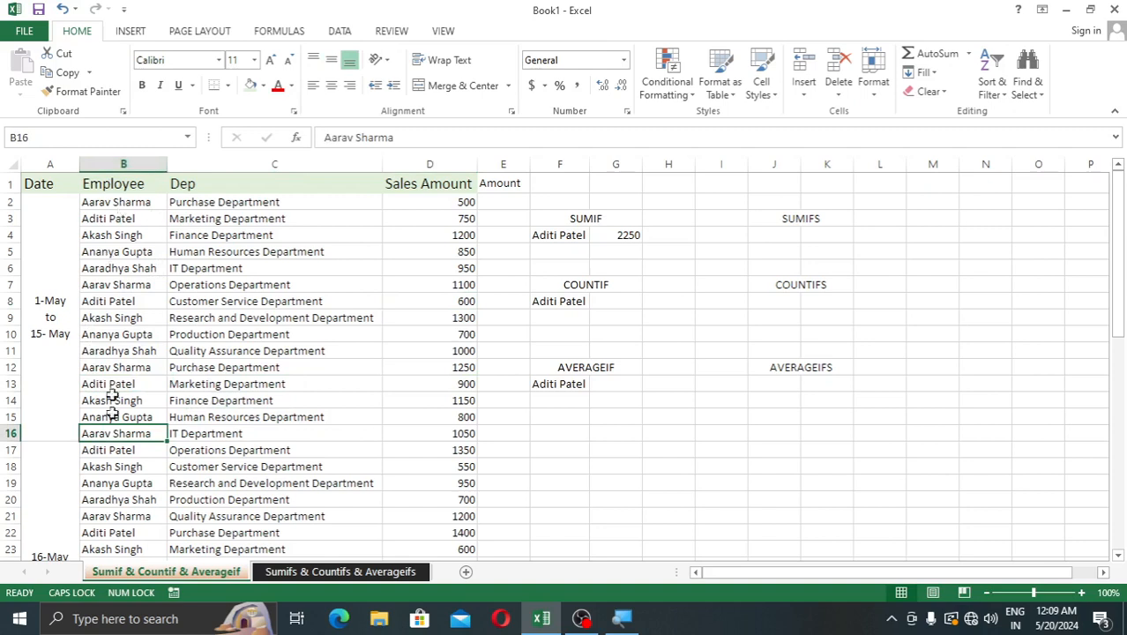
pyautogui.click(419, 208)
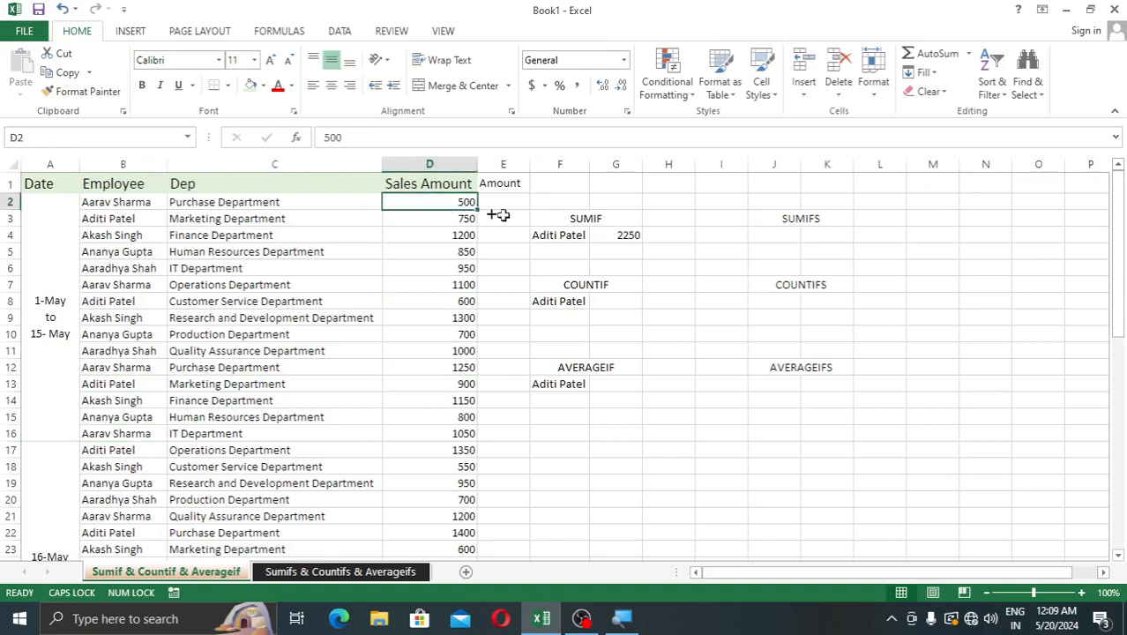
pyautogui.click(614, 233)
# Enter =COUNTIF(B2:B16,F8) in G8 to count the employee's entries for 1-May to 15-May.
pyautogui.click(615, 306)
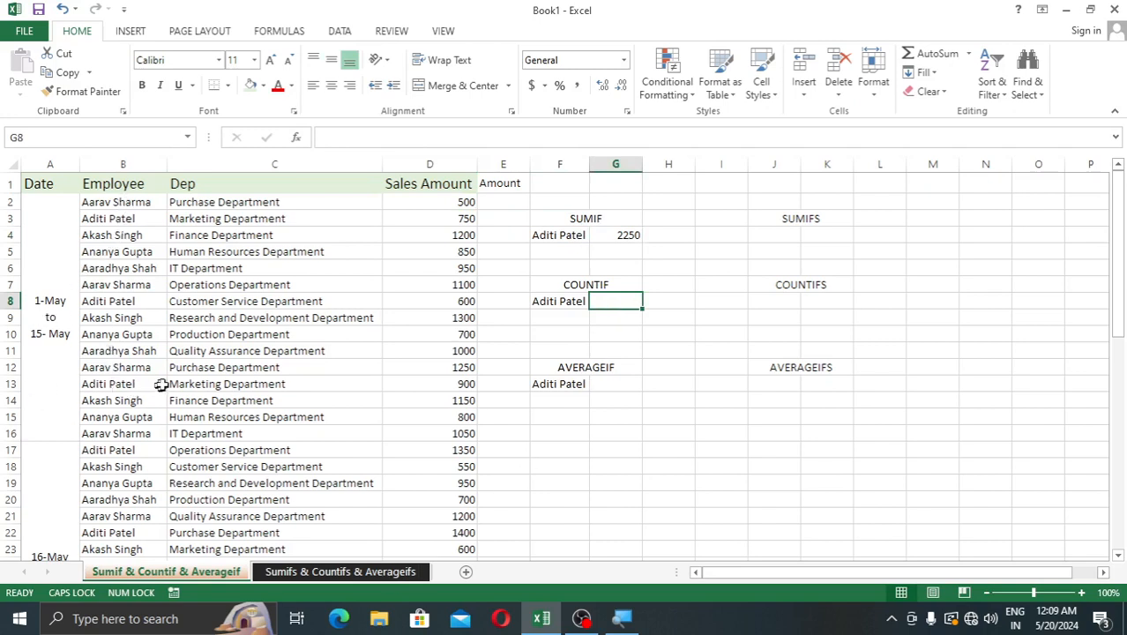
pyautogui.write('=C')
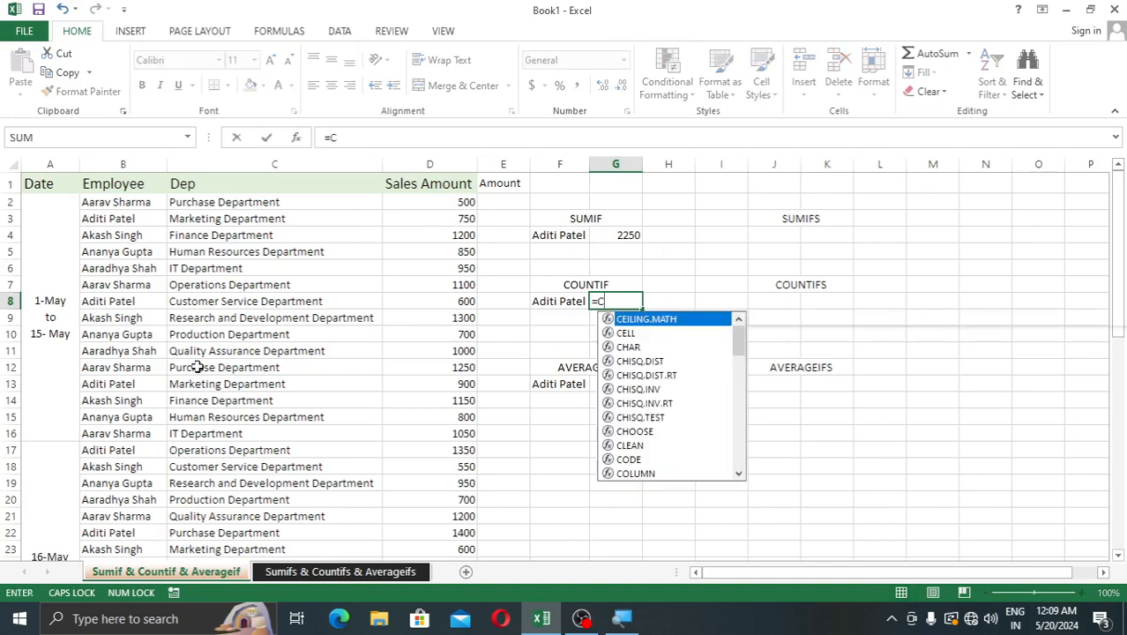
pyautogui.write('OUNTIF(')
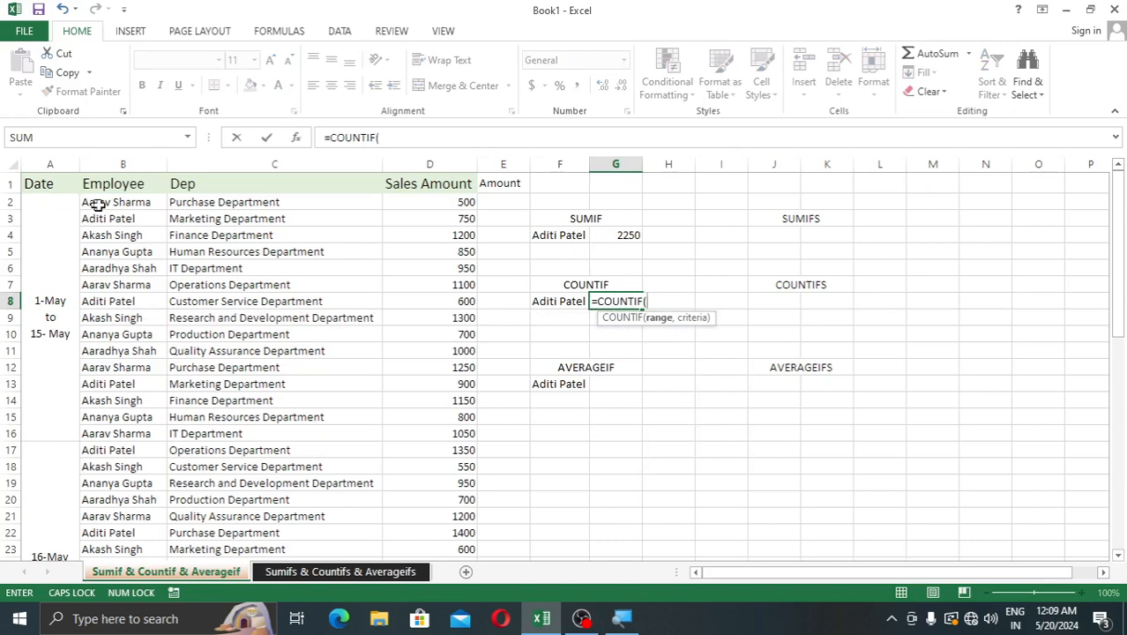
pyautogui.moveTo(104, 203); pyautogui.dragTo(109, 429)
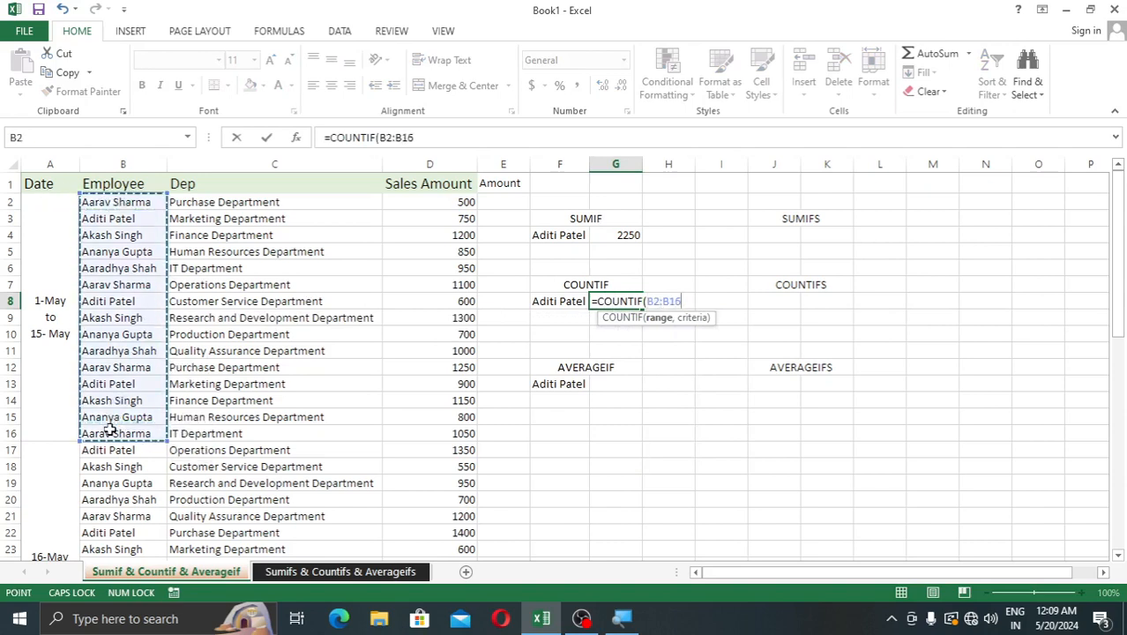
pyautogui.write(',')
pyautogui.click(561, 300)
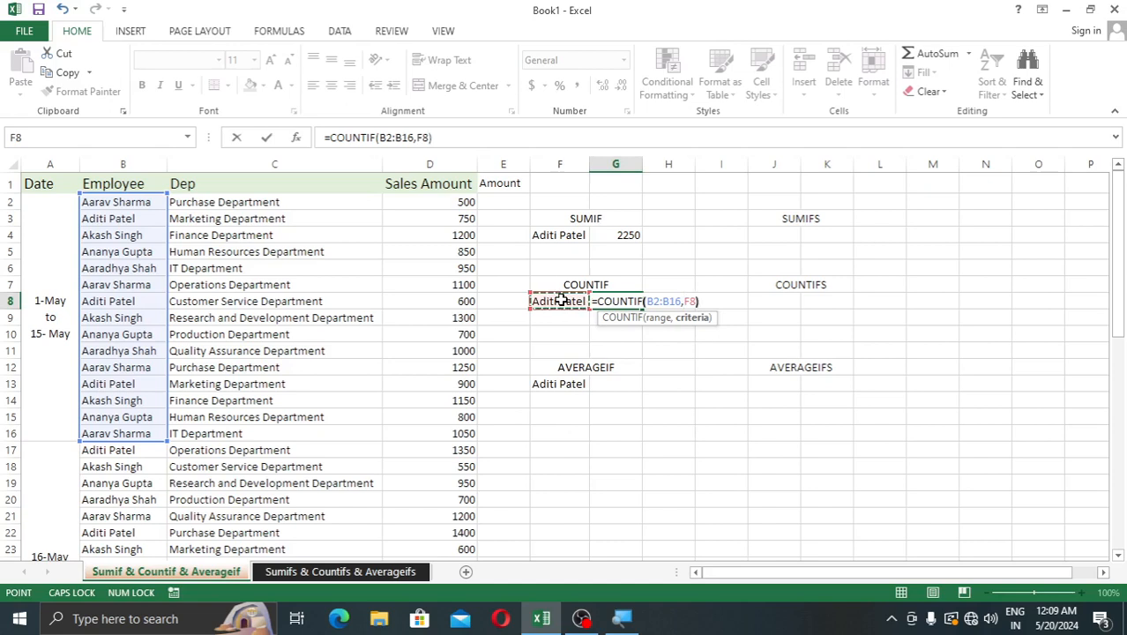
pyautogui.write(')')
pyautogui.press('Return')
pyautogui.click(619, 300)
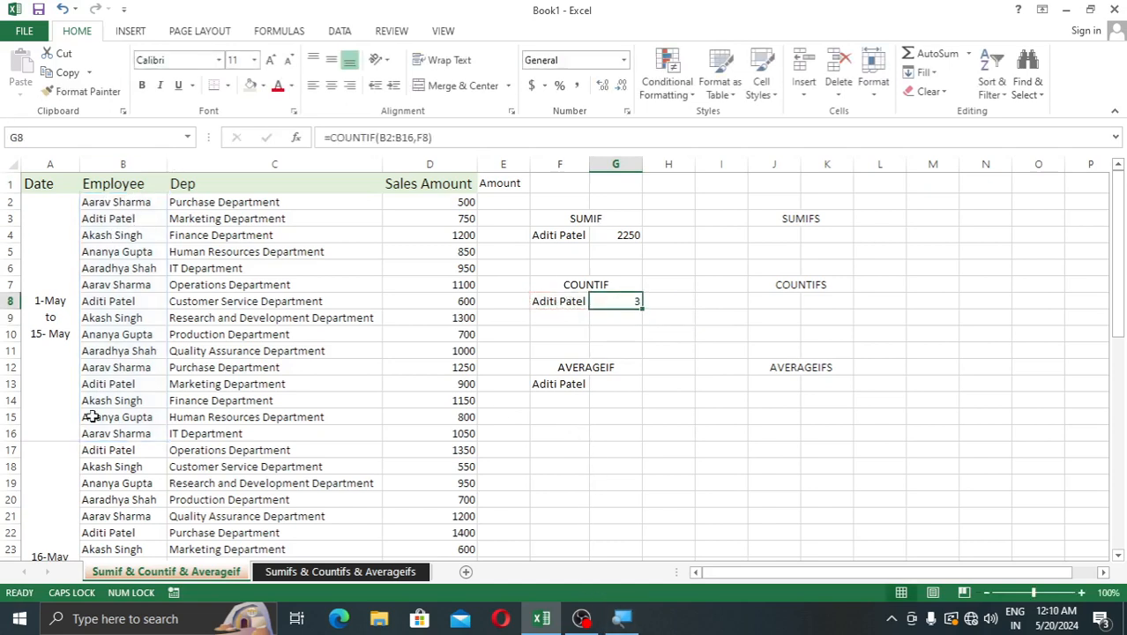
# Enter =AVERAGEIF(B2:B16,F13,D2:D16) in G13 to average the employee's sales for 1-May to 15-May.
pyautogui.click(615, 385)
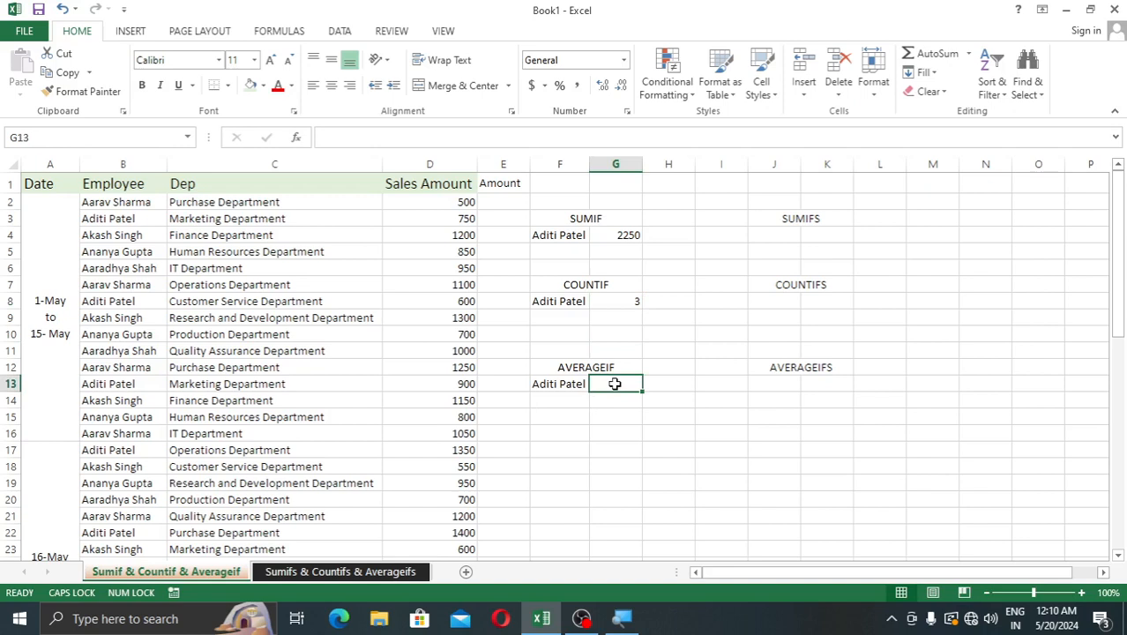
pyautogui.write('=AVERAG')
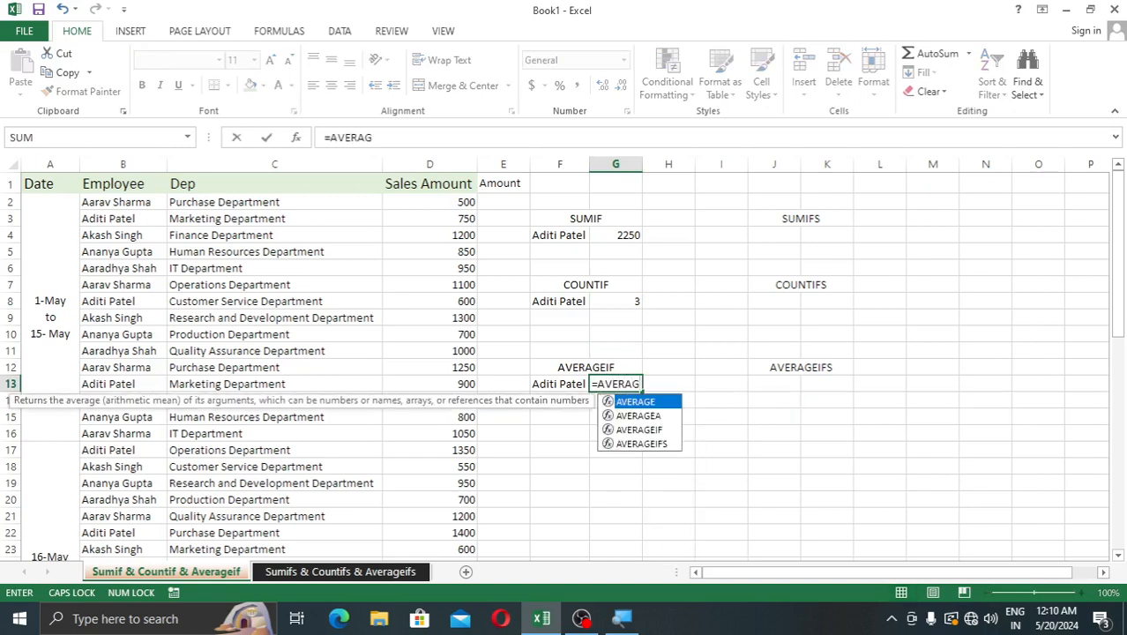
pyautogui.press('Down')
pyautogui.press('Down')
pyautogui.press('Tab')
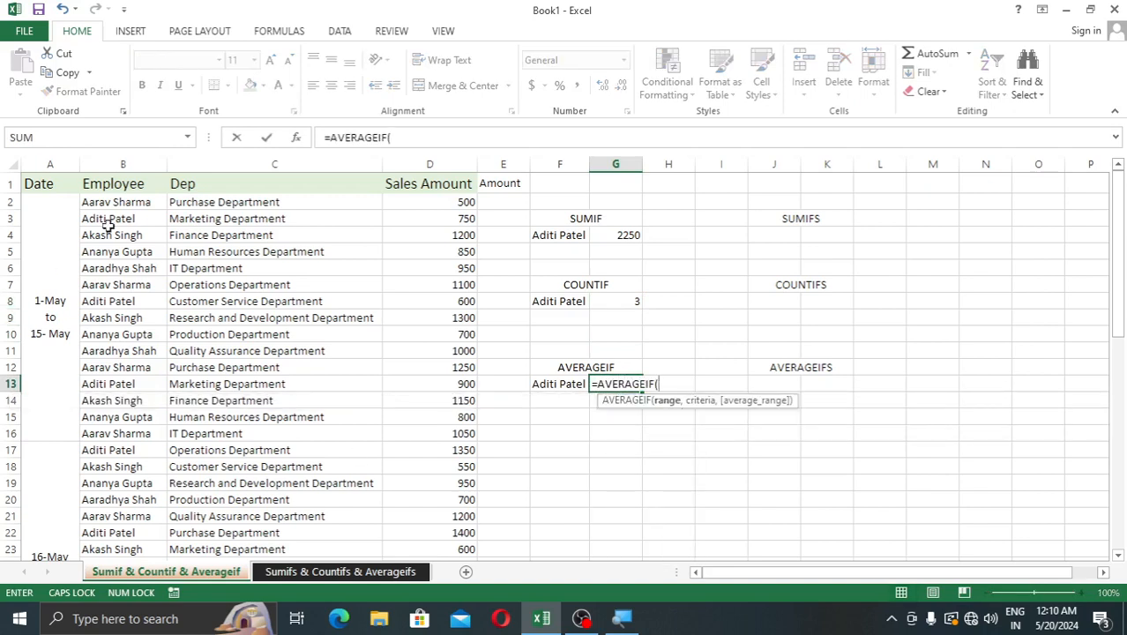
pyautogui.moveTo(124, 201); pyautogui.dragTo(121, 432)
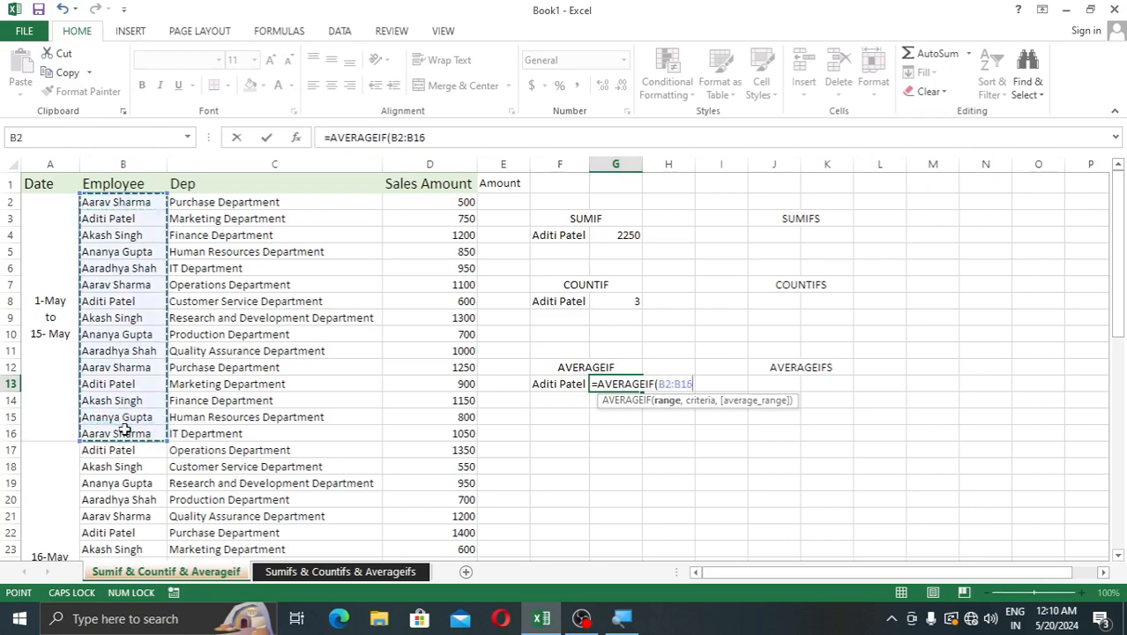
pyautogui.write(',')
pyautogui.click(565, 385)
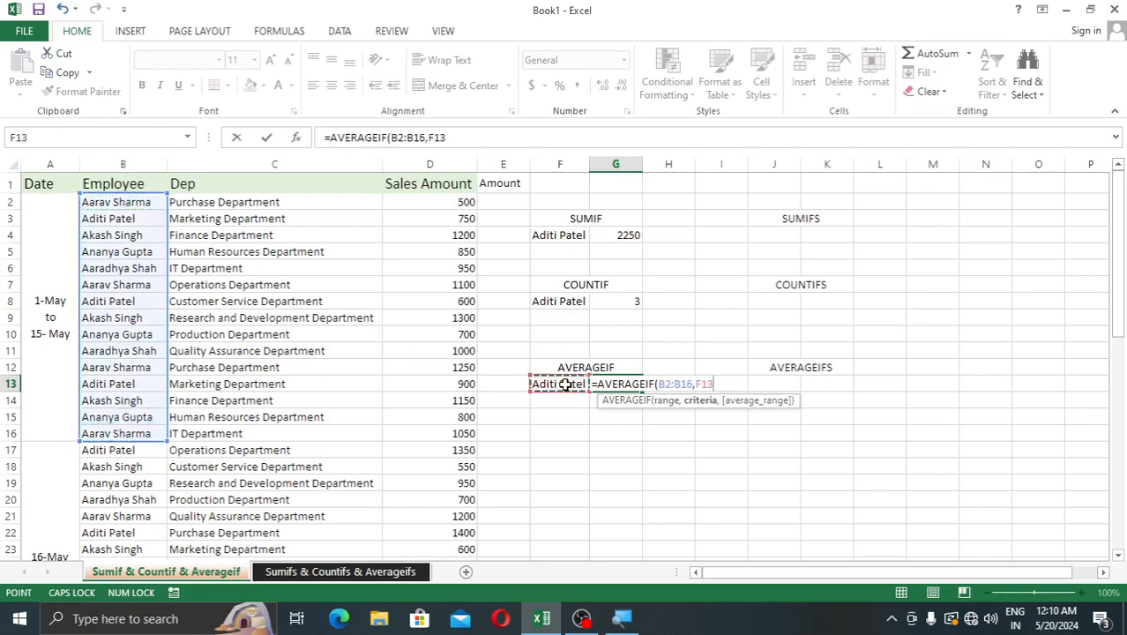
pyautogui.write(',')
pyautogui.moveTo(428, 201); pyautogui.dragTo(442, 415)
pyautogui.click(443, 415)
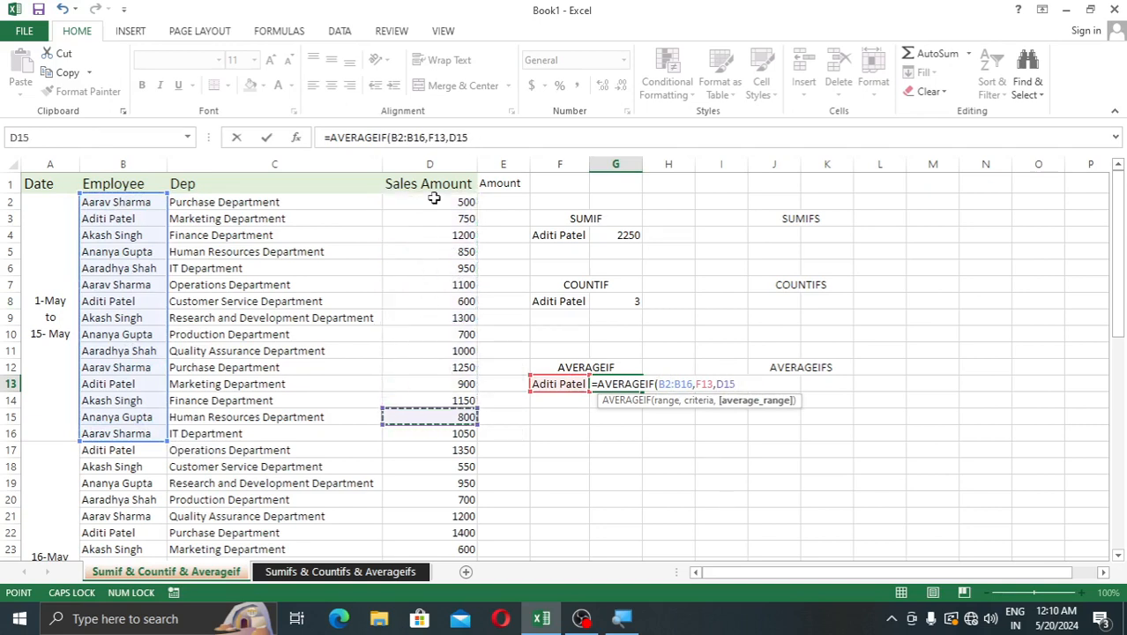
pyautogui.moveTo(424, 202); pyautogui.dragTo(414, 432)
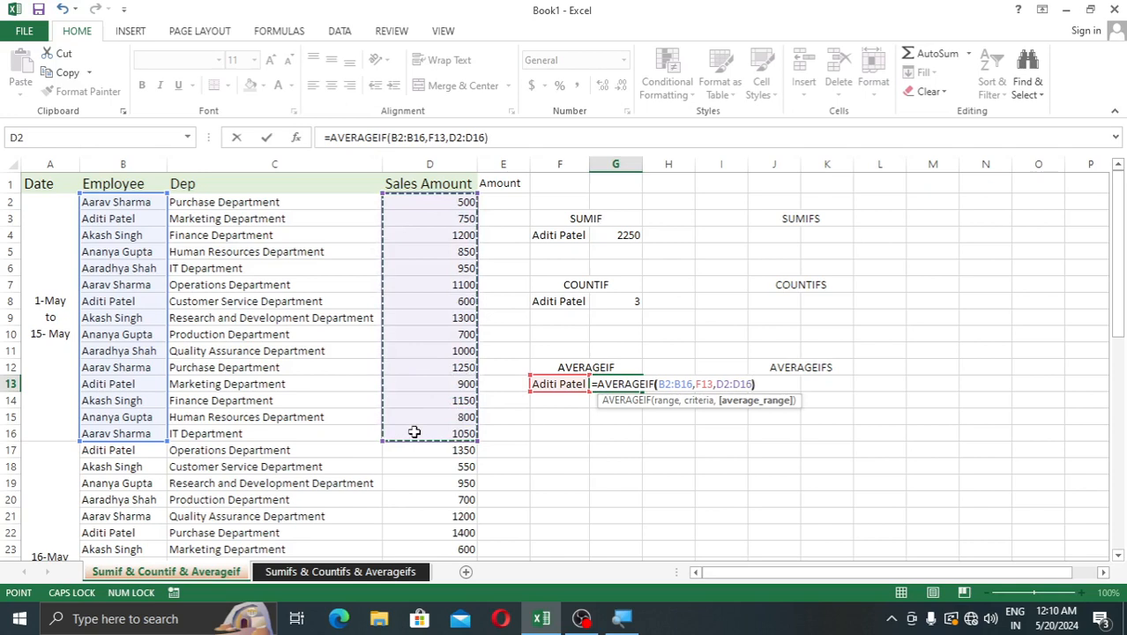
pyautogui.press('Return')
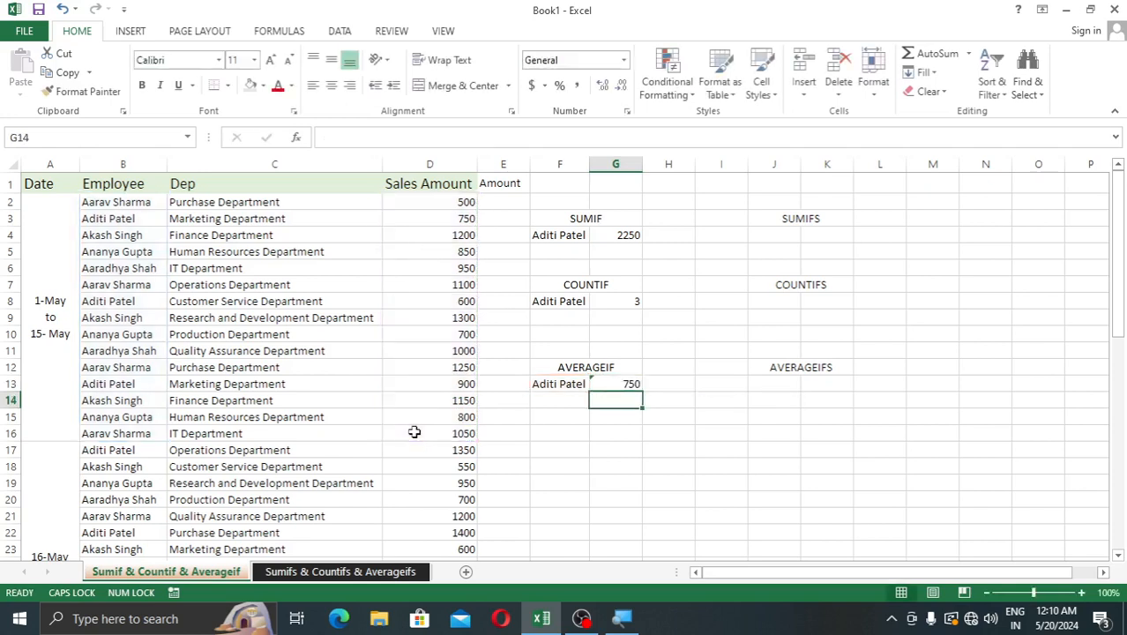
pyautogui.click(618, 385)
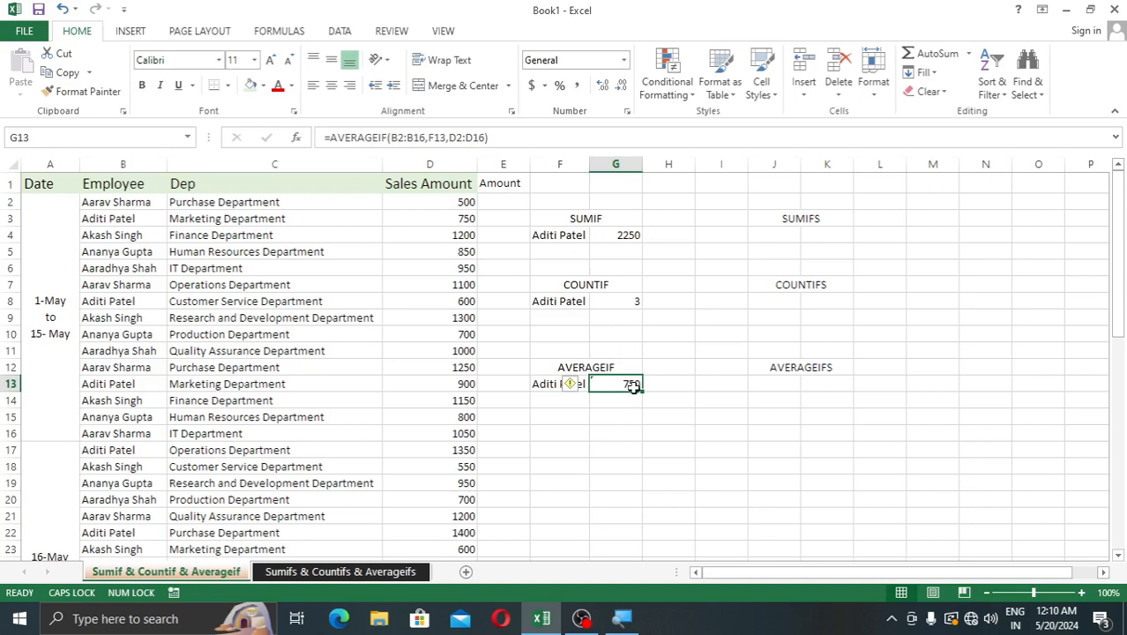
# Review the SUMIF, COUNTIF and AVERAGEIF formulas in G4, G8 and G13.
pyautogui.click(701, 284)
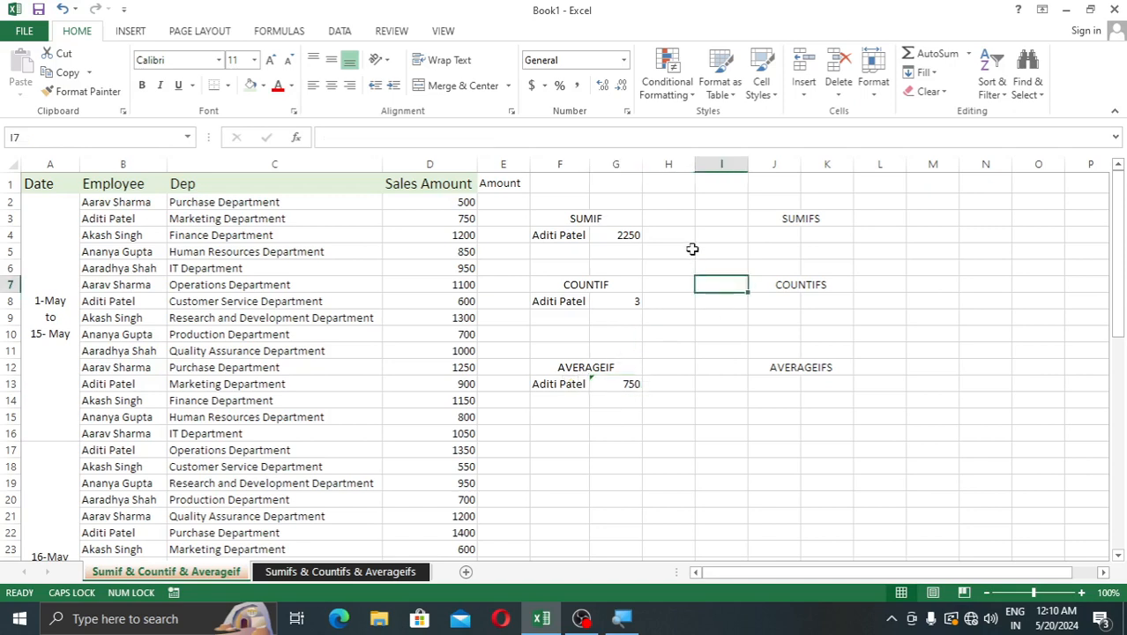
pyautogui.click(617, 236)
pyautogui.click(617, 300)
pyautogui.click(627, 383)
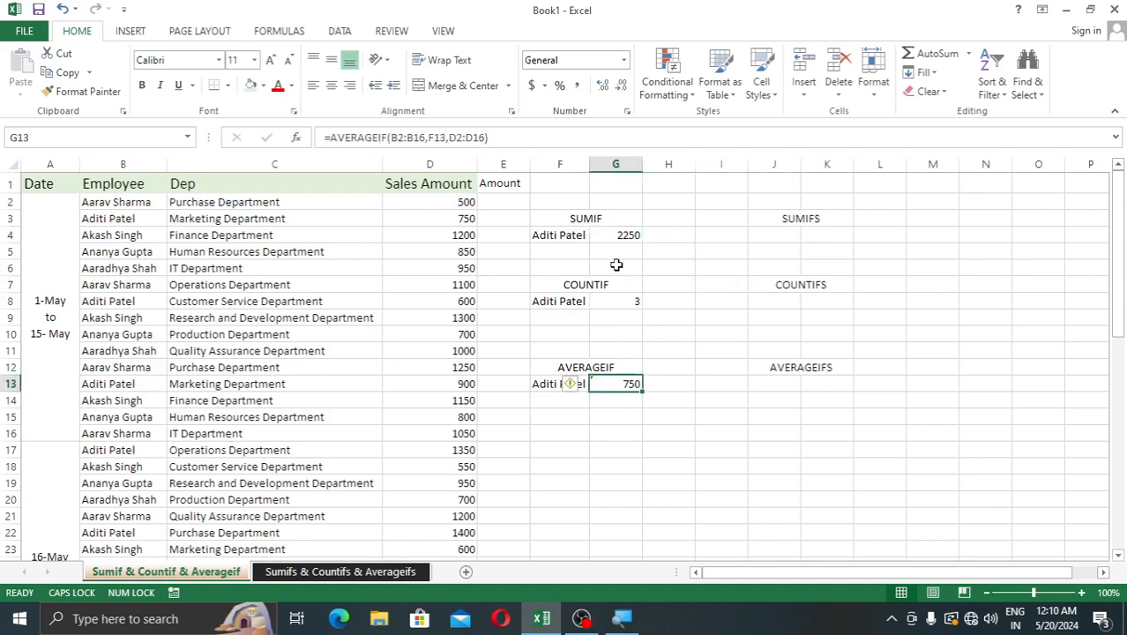
pyautogui.click(608, 233)
pyautogui.click(615, 302)
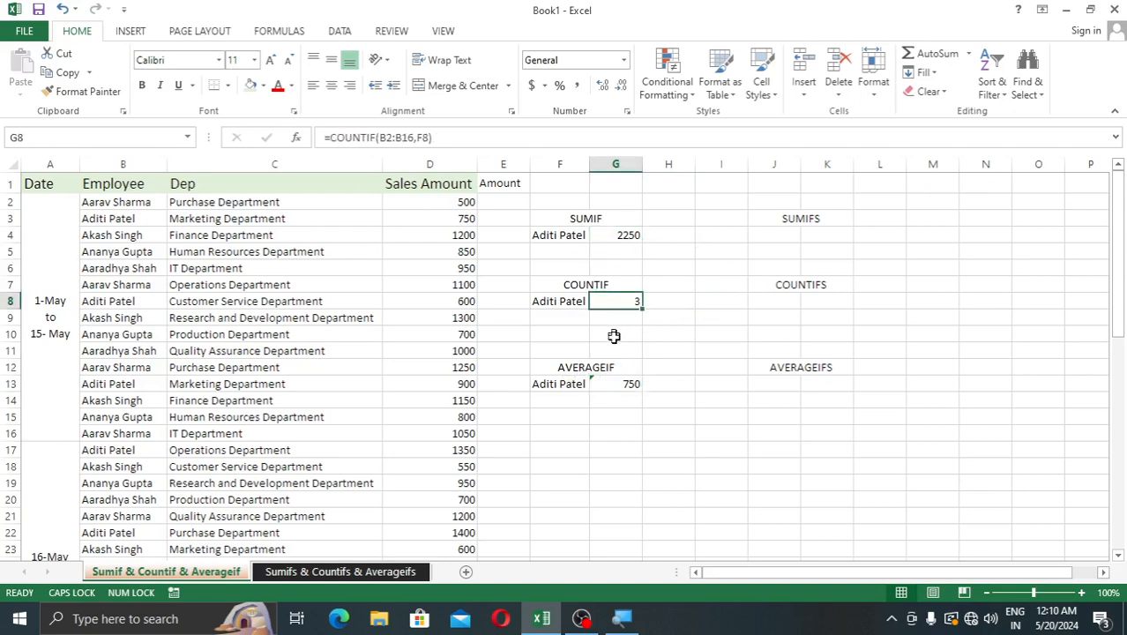
pyautogui.click(616, 384)
pyautogui.click(821, 235)
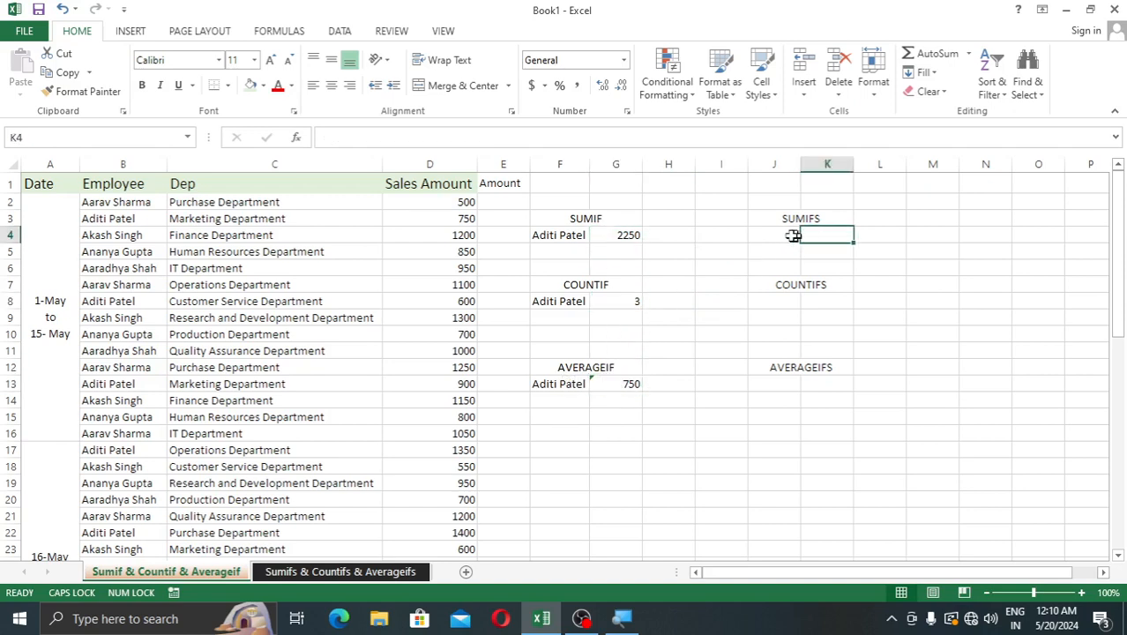
pyautogui.click(787, 235)
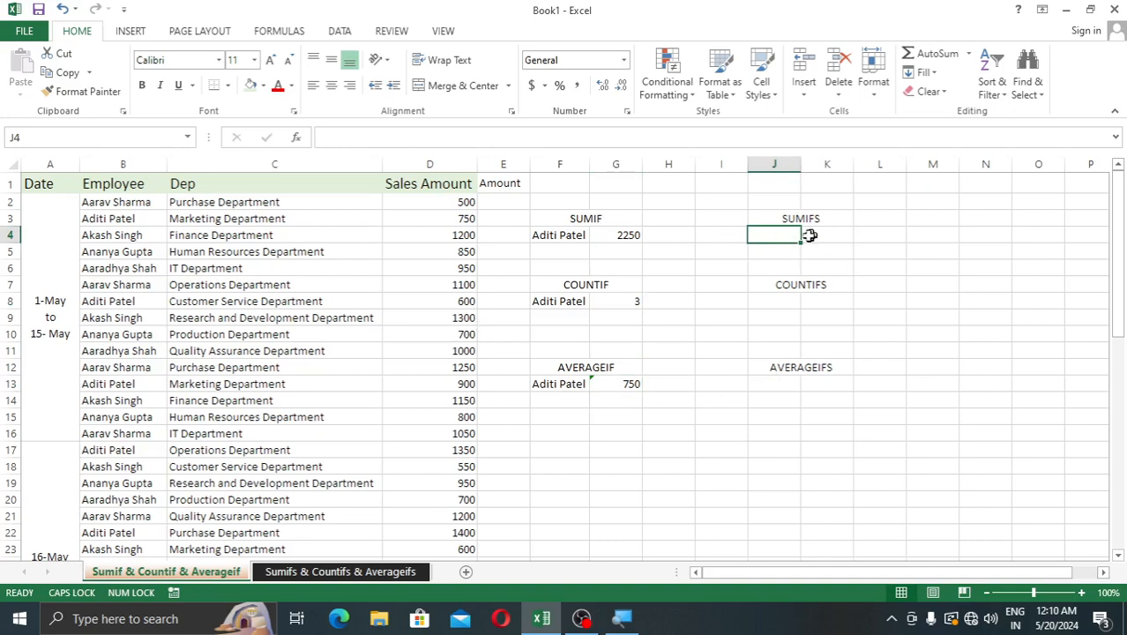
pyautogui.click(574, 237)
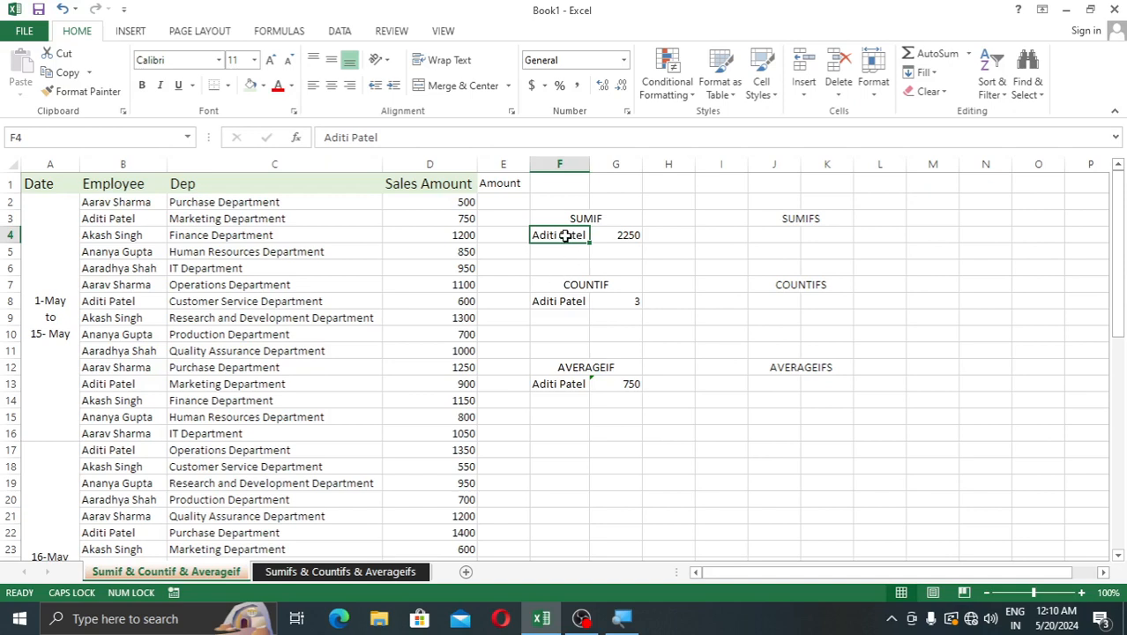
pyautogui.click(633, 236)
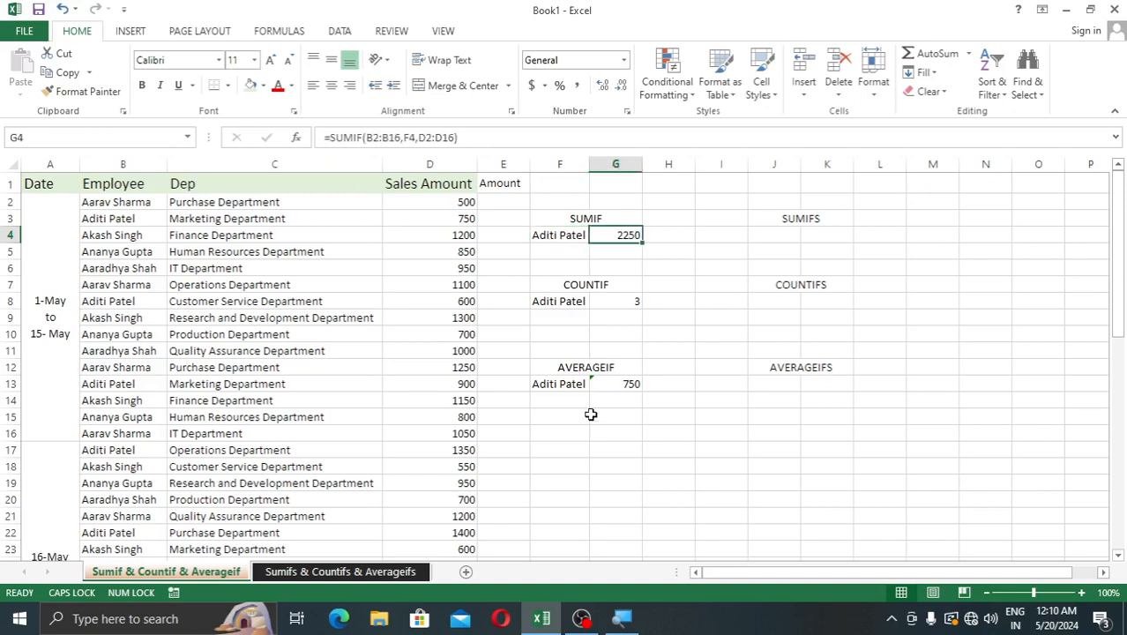
pyautogui.click(752, 233)
pyautogui.click(547, 235)
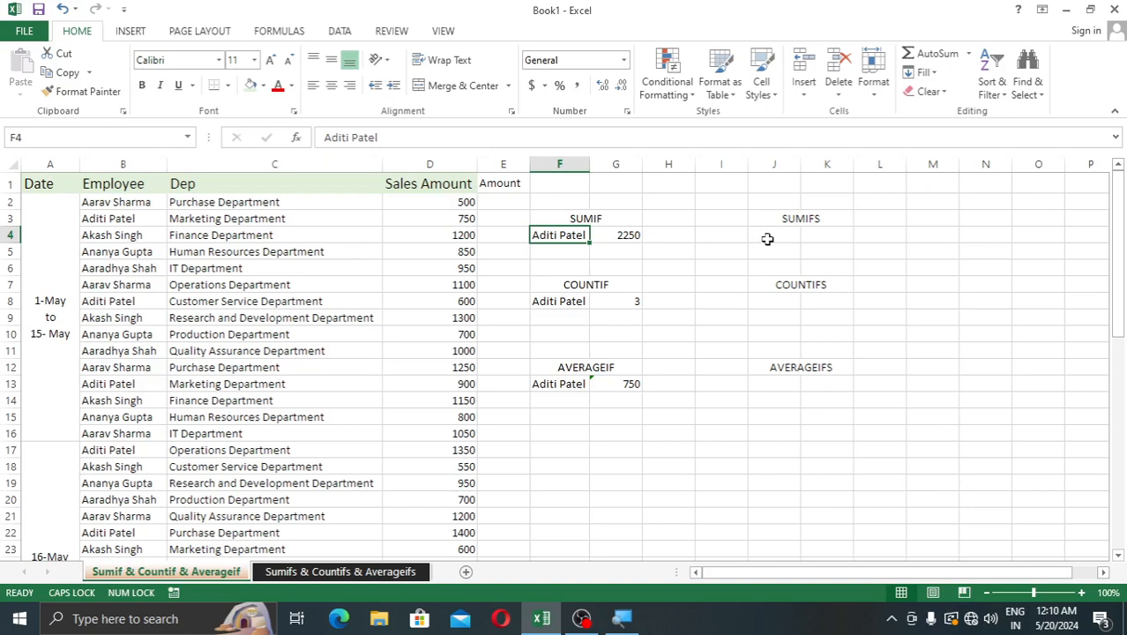
pyautogui.click(725, 239)
pyautogui.click(790, 249)
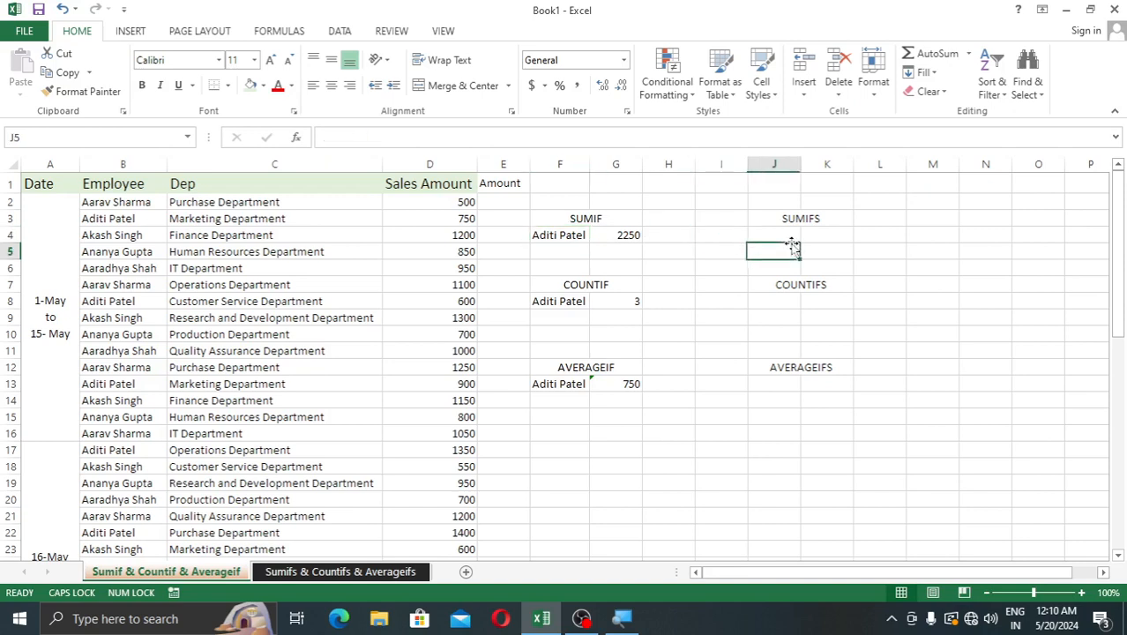
pyautogui.click(728, 233)
pyautogui.click(779, 227)
pyautogui.click(722, 233)
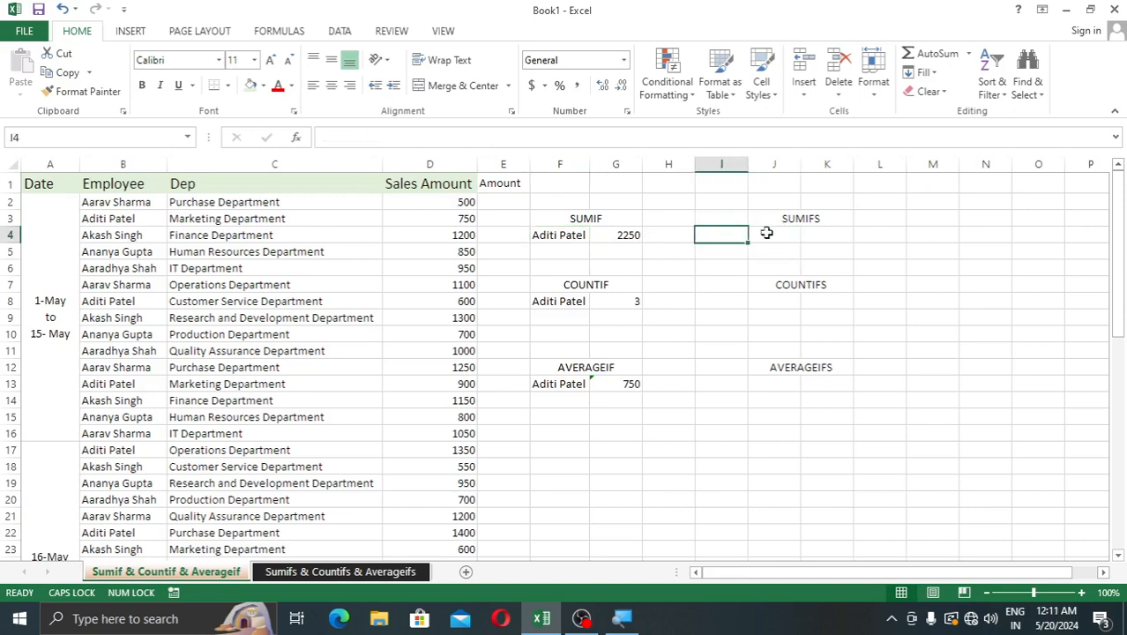
pyautogui.click(765, 233)
pyautogui.click(841, 240)
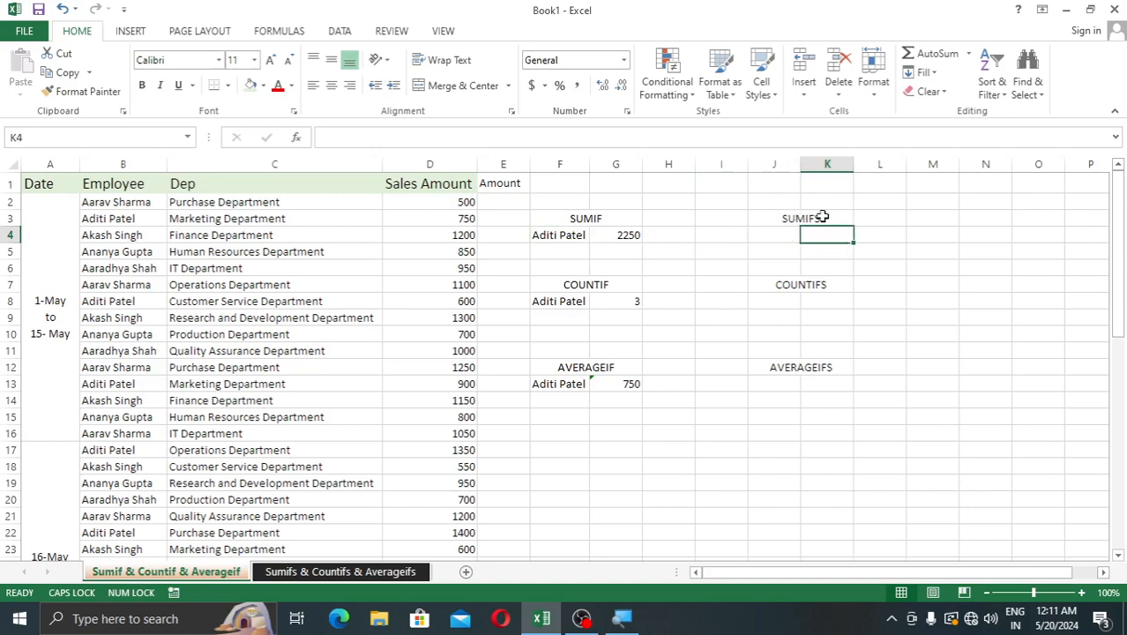
pyautogui.click(822, 218)
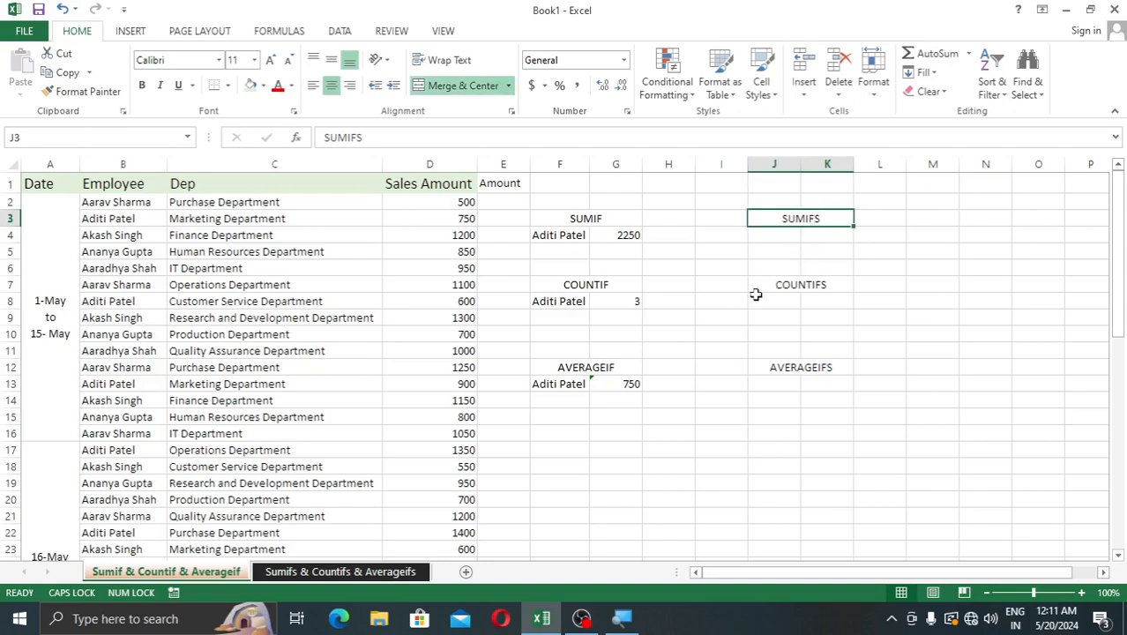
pyautogui.click(737, 232)
pyautogui.click(732, 221)
pyautogui.click(727, 240)
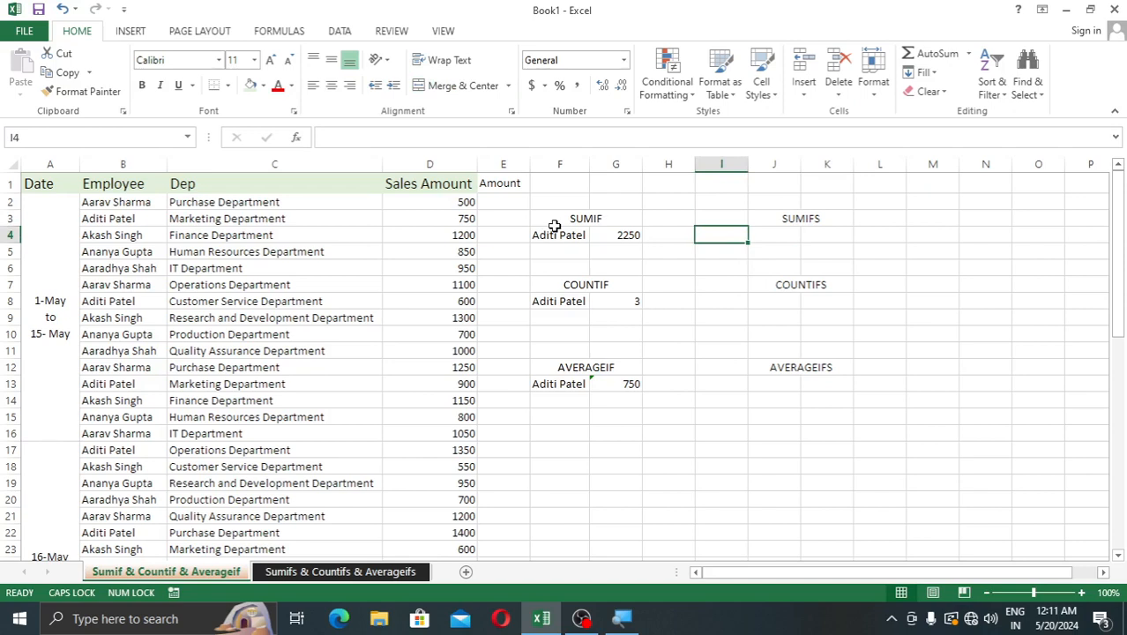
pyautogui.click(776, 233)
pyautogui.click(858, 231)
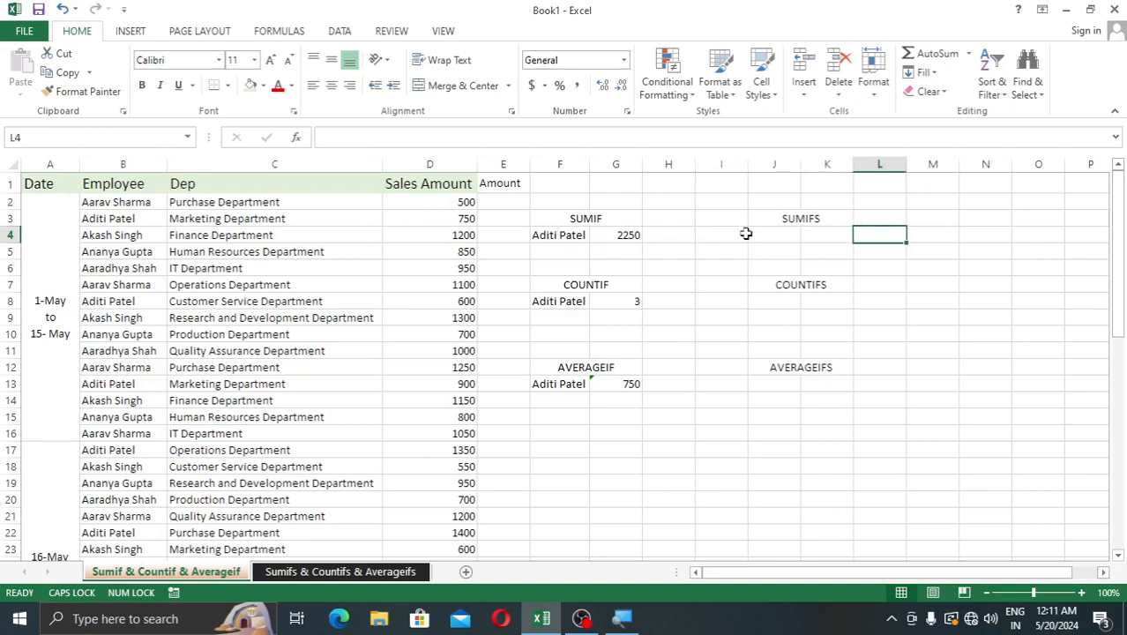
pyautogui.click(733, 237)
pyautogui.click(779, 232)
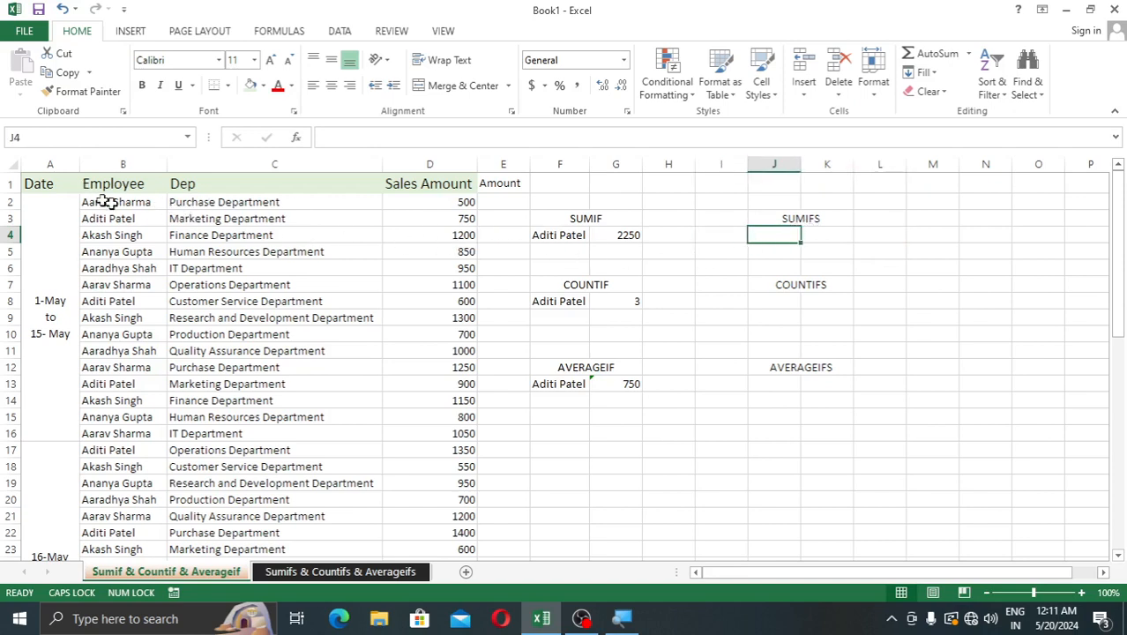
# Copy the employee name from B3 into J4 under the SUMIFS heading and autofit column J.
pyautogui.click(142, 220)
pyautogui.hotkey('ctrl', 'c')
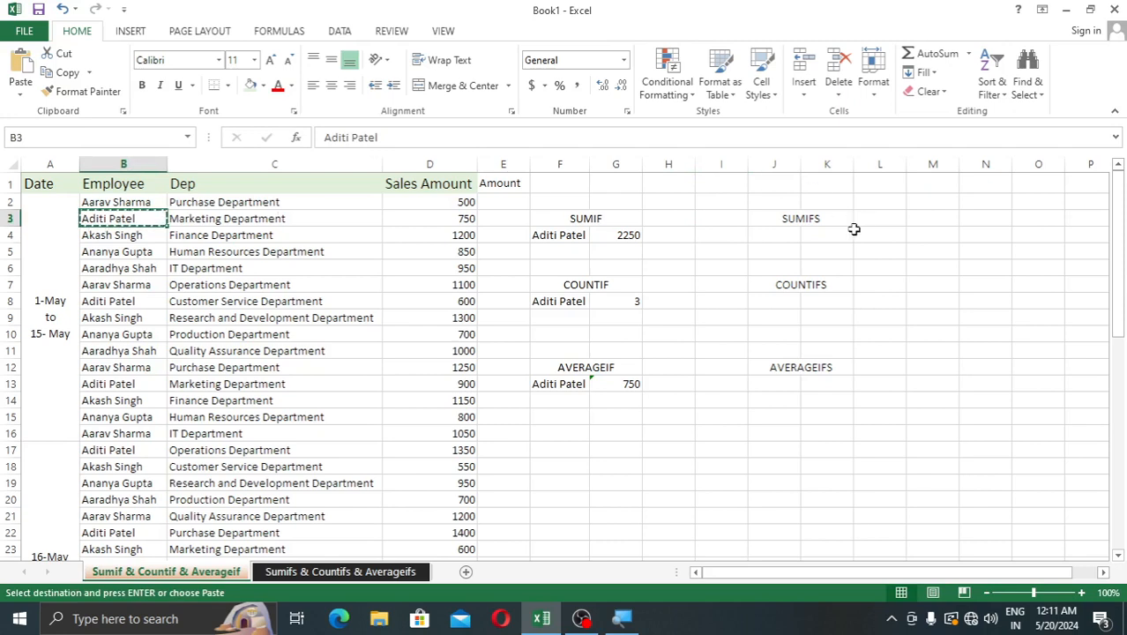
pyautogui.click(752, 241)
pyautogui.hotkey('ctrl', 'v')
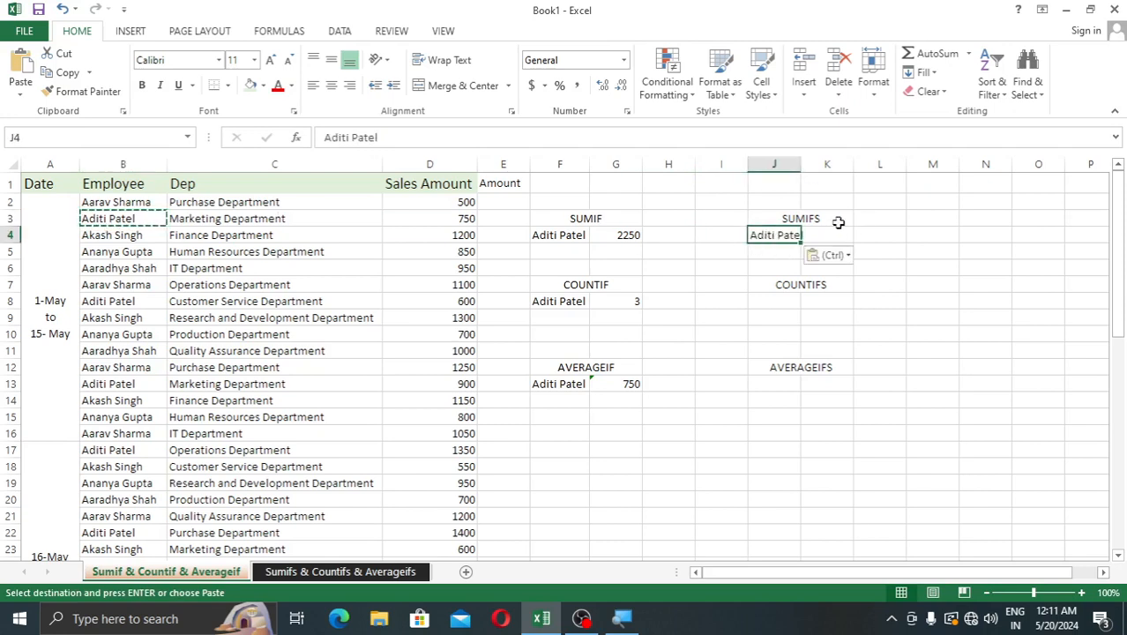
pyautogui.doubleClick(801, 165)
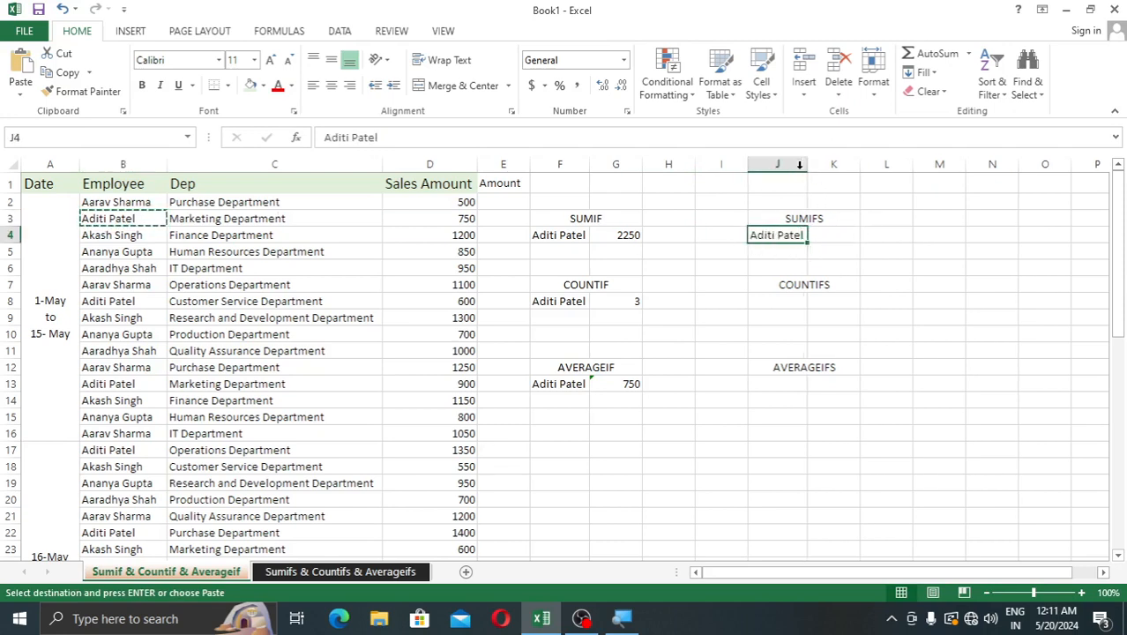
# Copy Marketing Department from C3 into K4 as the second SUMIFS criterion and autofit column K.
pyautogui.click(825, 234)
pyautogui.click(264, 220)
pyautogui.hotkey('ctrl', 'c')
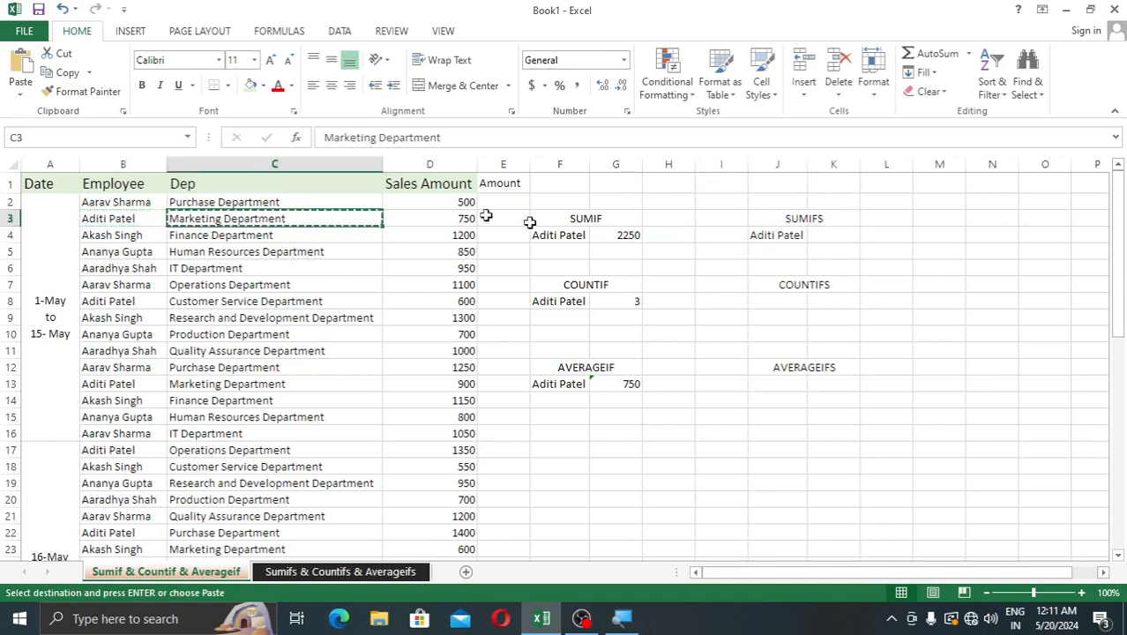
pyautogui.click(830, 234)
pyautogui.hotkey('ctrl', 'v')
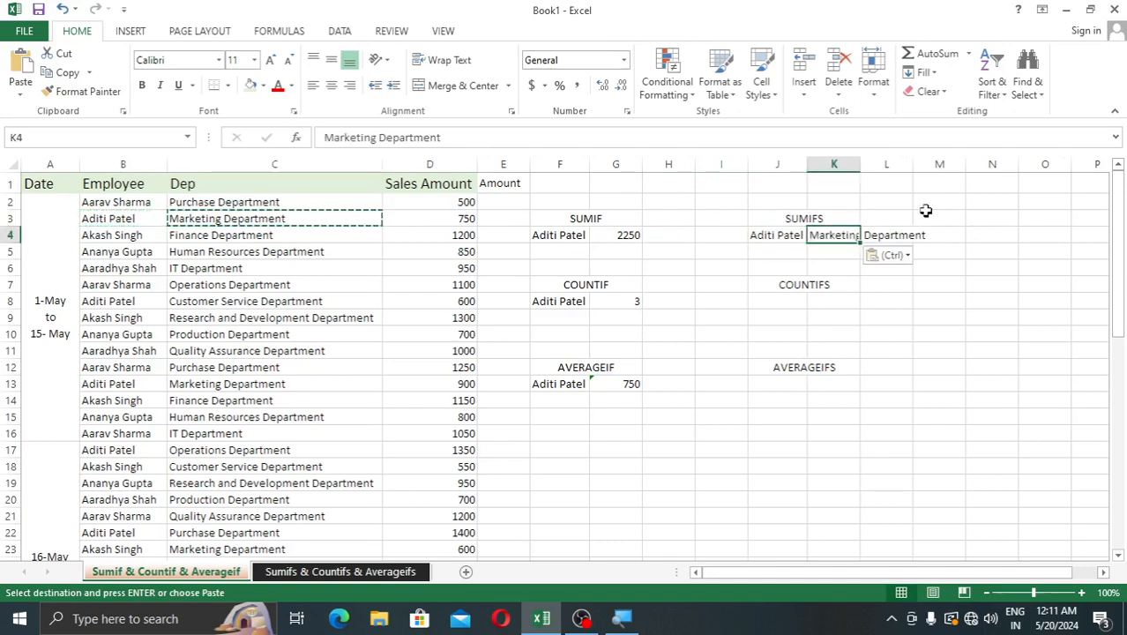
pyautogui.doubleClick(859, 164)
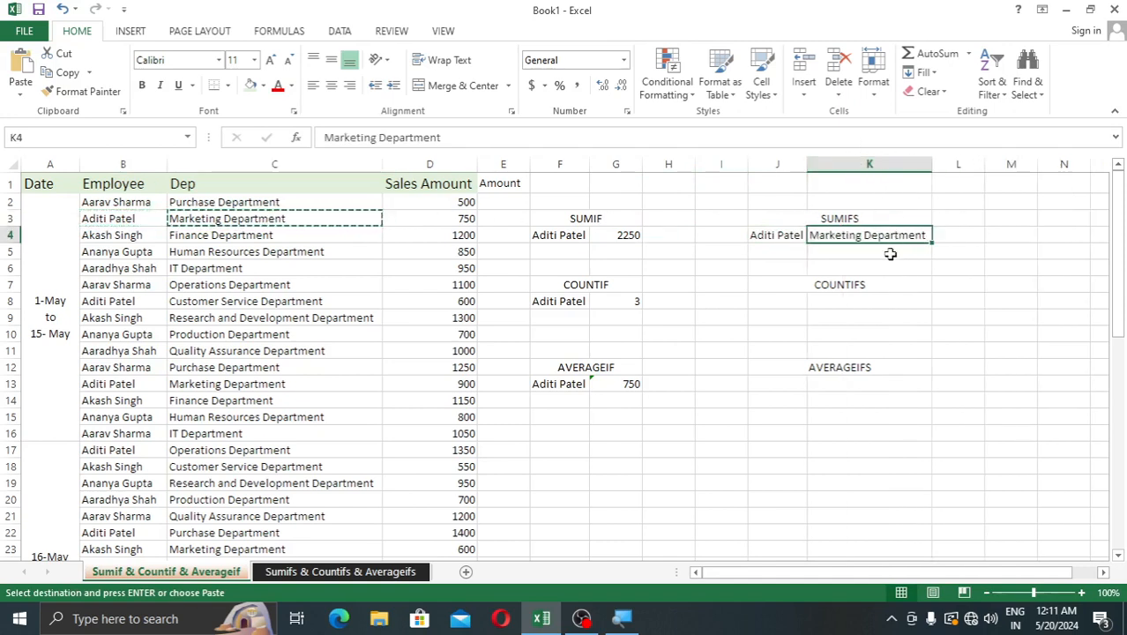
# Copy the criteria pair J4:K4 to J8 under COUNTIFS and to J13 under AVERAGEIFS.
pyautogui.click(889, 253)
pyautogui.click(791, 235)
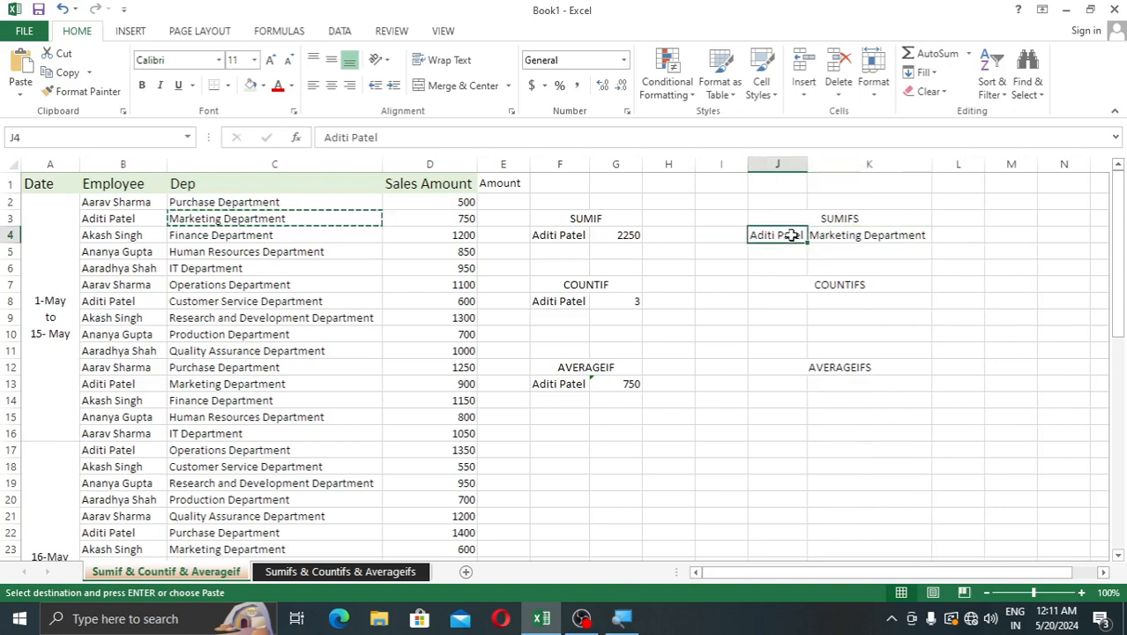
pyautogui.moveTo(791, 236); pyautogui.dragTo(853, 239)
pyautogui.hotkey('ctrl', 'c')
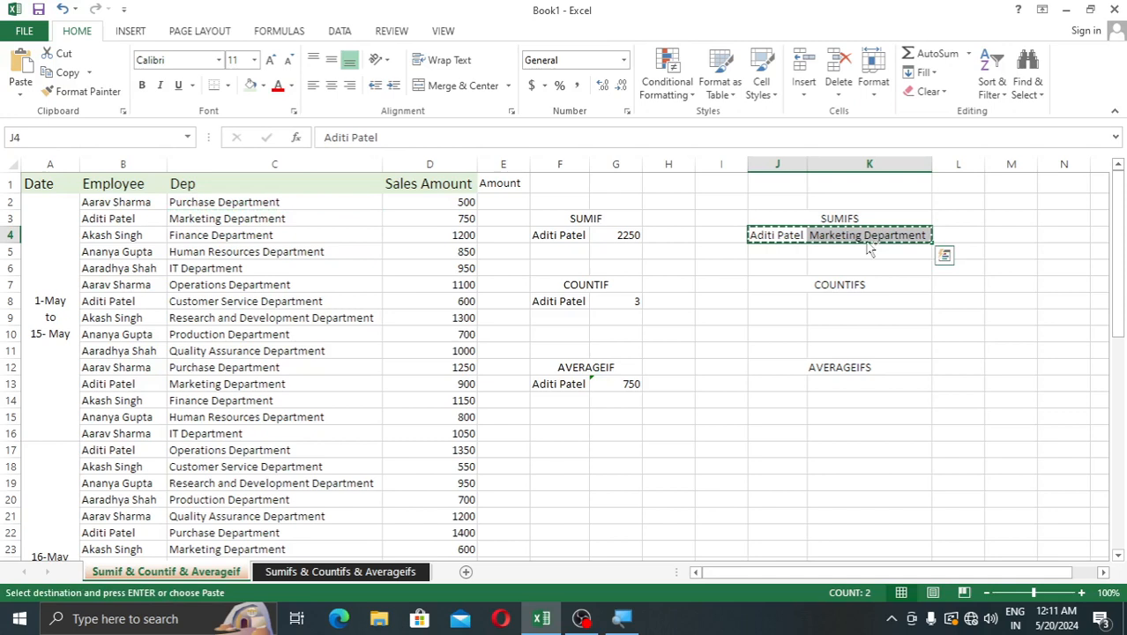
pyautogui.click(779, 311)
pyautogui.hotkey('ctrl', 'v')
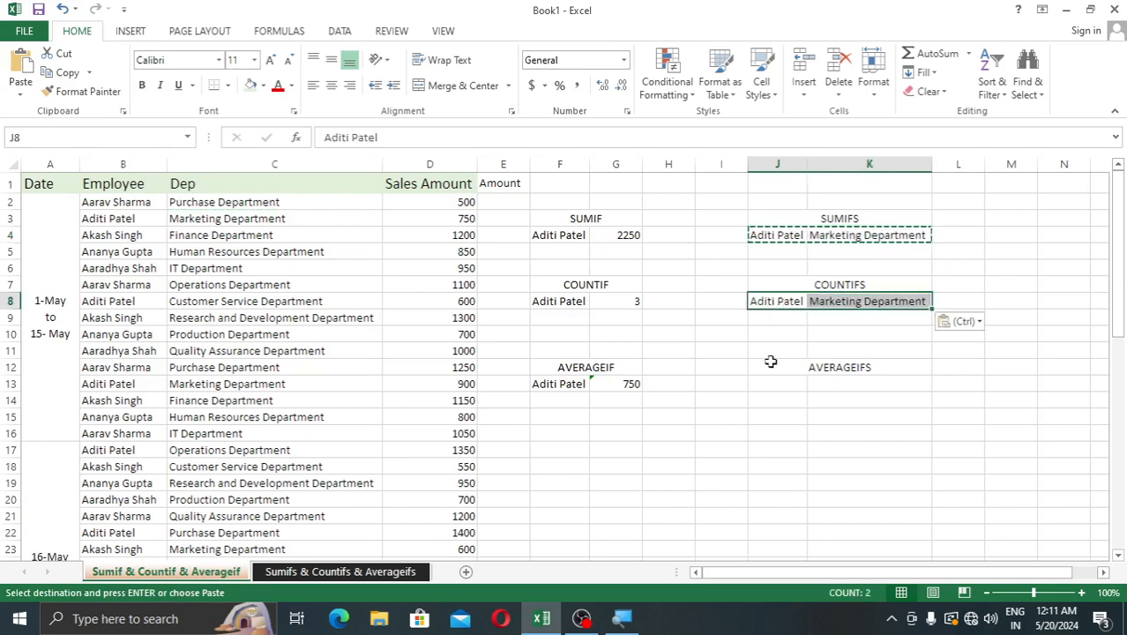
pyautogui.click(772, 381)
pyautogui.hotkey('ctrl', 'v')
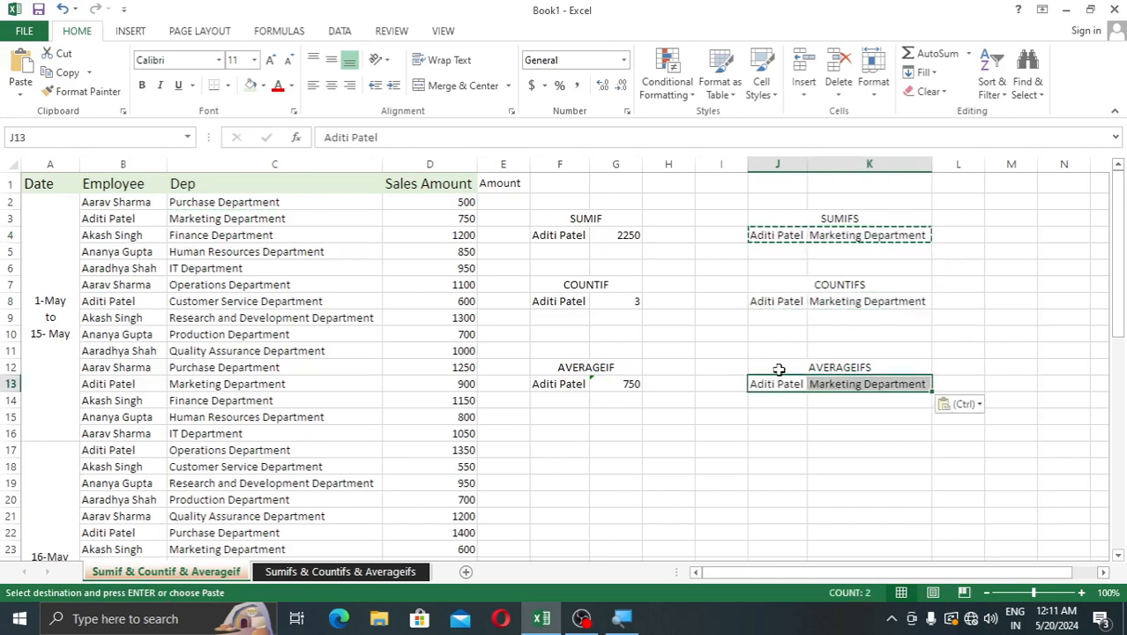
pyautogui.click(868, 334)
pyautogui.press('Escape')
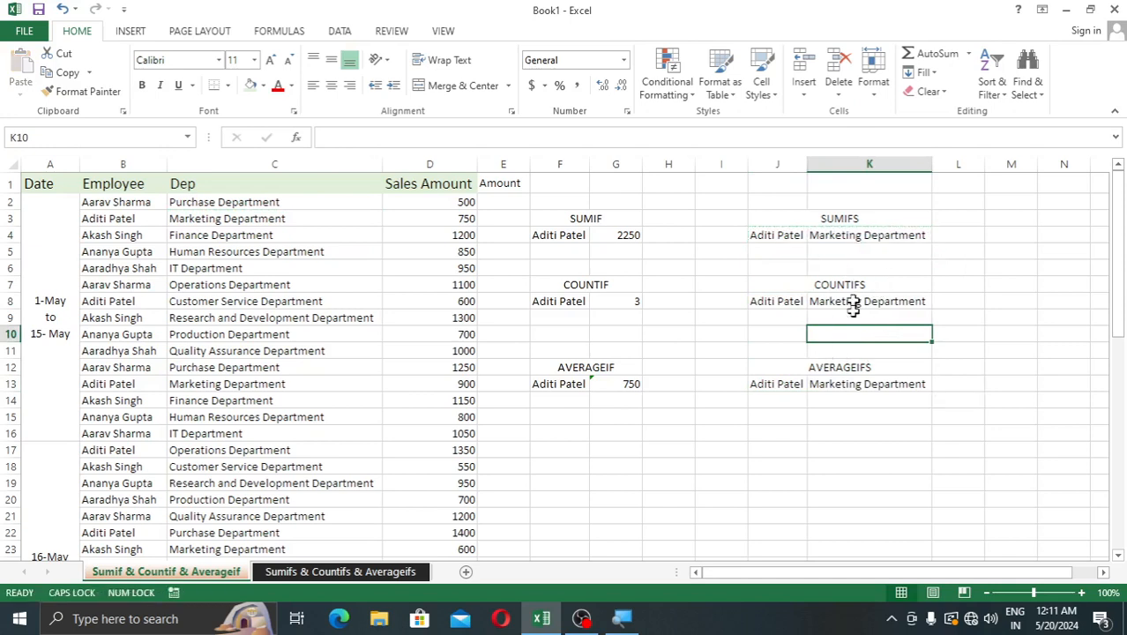
# Enter =SUMIFS(D2:D16,B2:B16,J4,C2:C16,K4) in K5 to total the employee's Marketing Department sales for 1-May to 15-May.
pyautogui.click(877, 253)
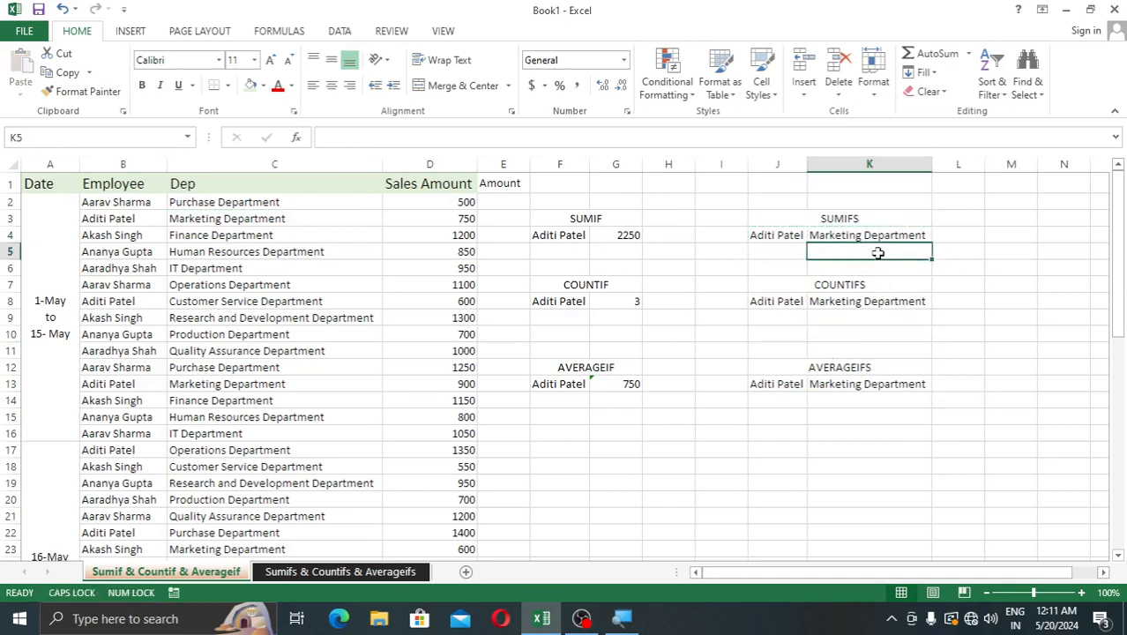
pyautogui.write('=')
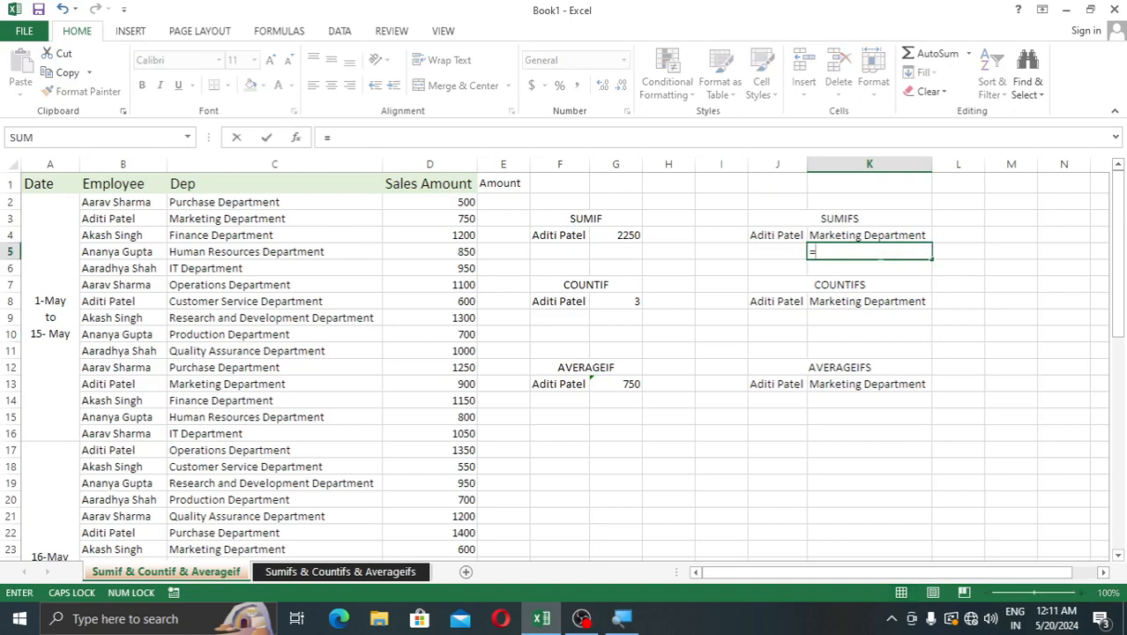
pyautogui.write('SUMIFS(')
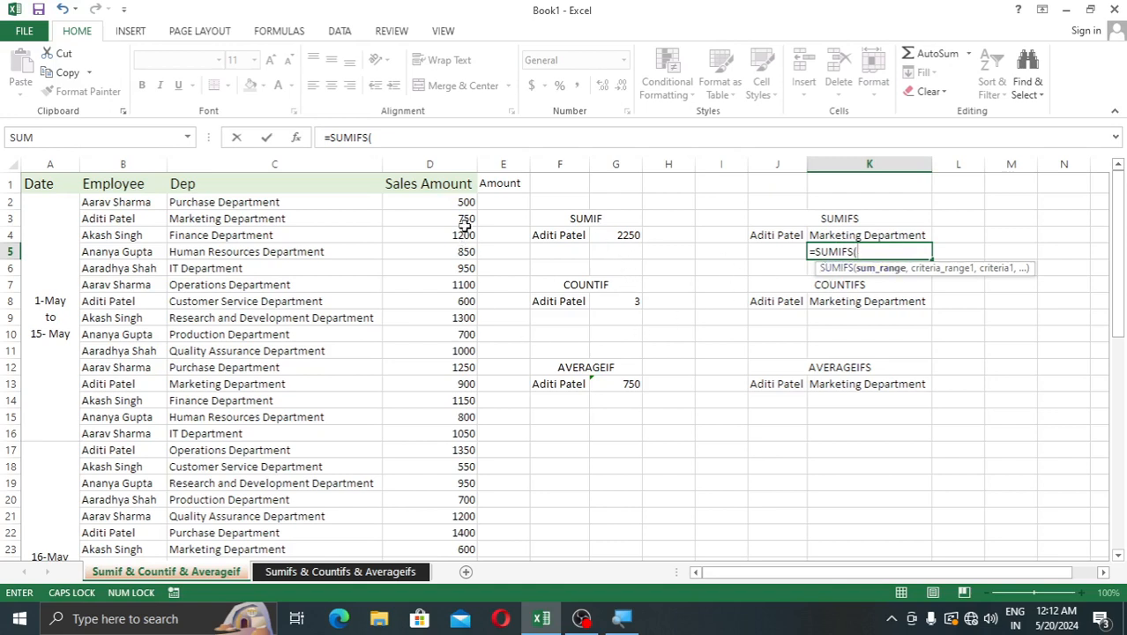
pyautogui.moveTo(445, 202); pyautogui.dragTo(425, 427)
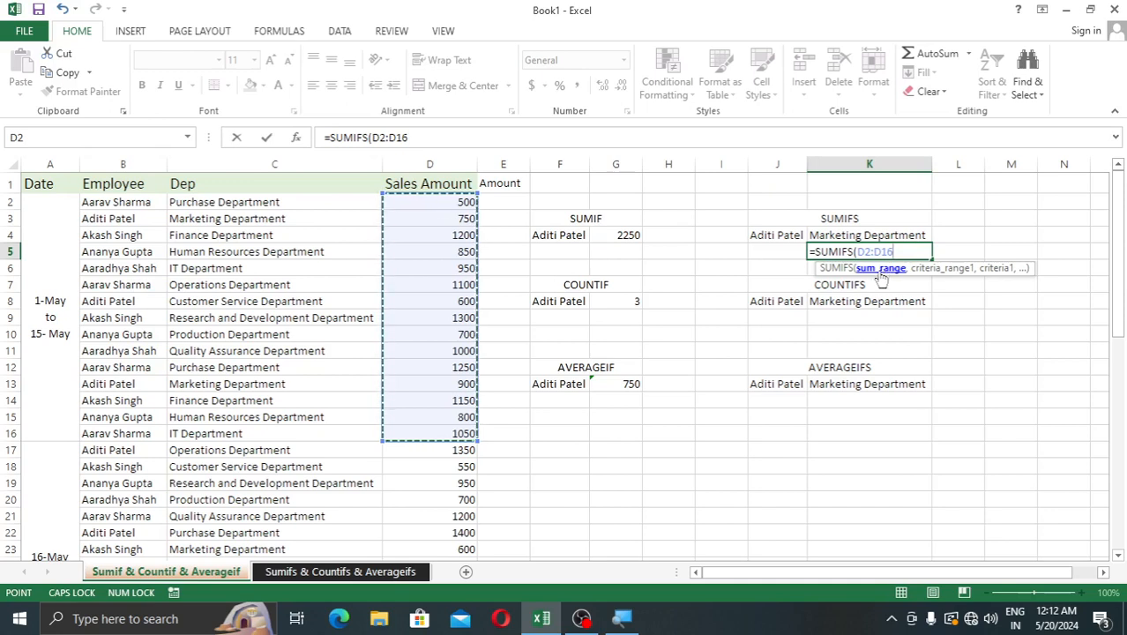
pyautogui.write(',')
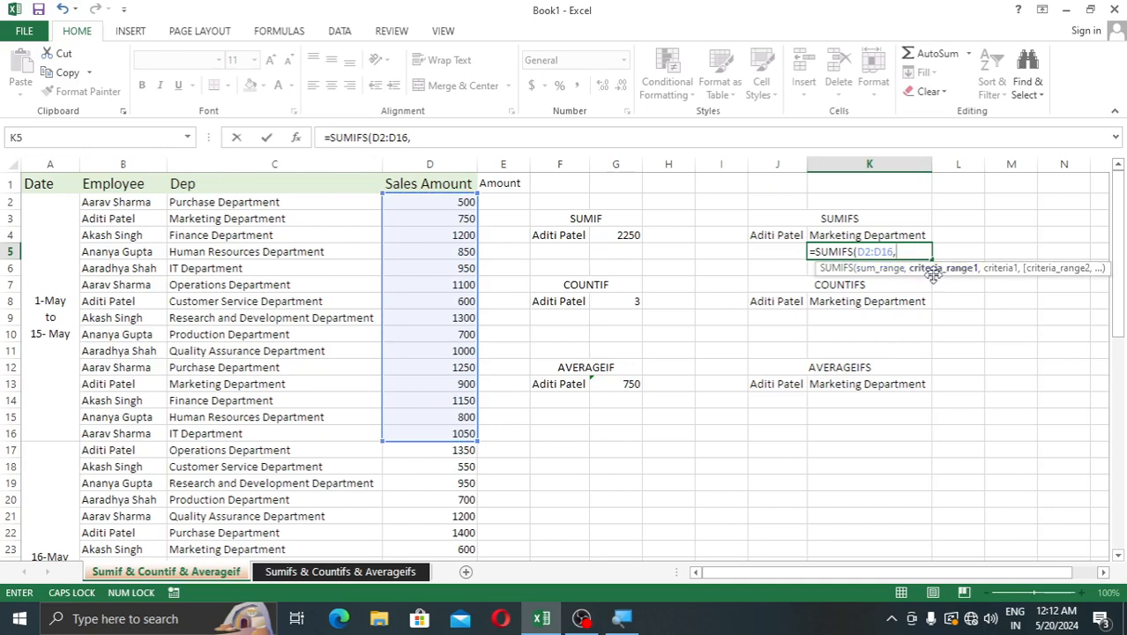
pyautogui.moveTo(111, 202); pyautogui.dragTo(94, 426)
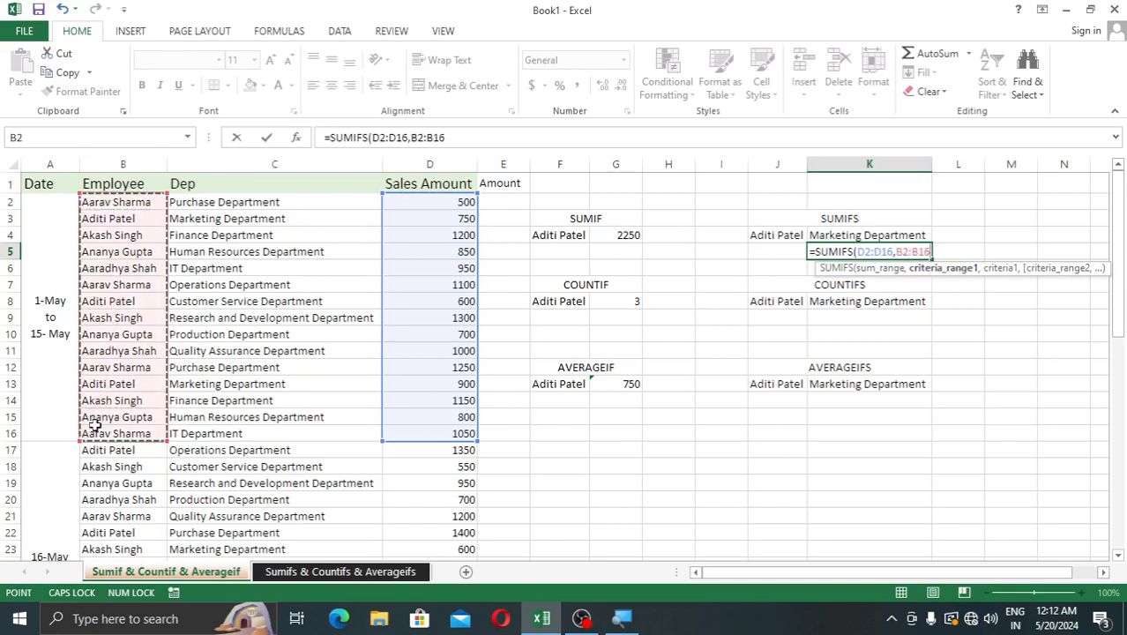
pyautogui.write(',')
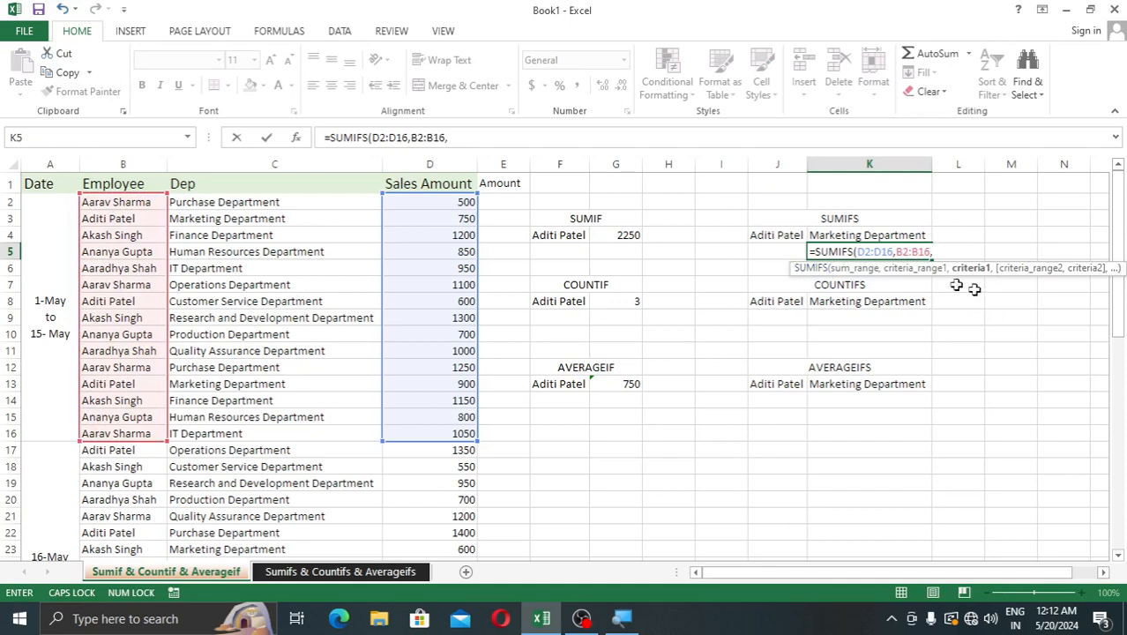
pyautogui.click(765, 236)
pyautogui.write(',')
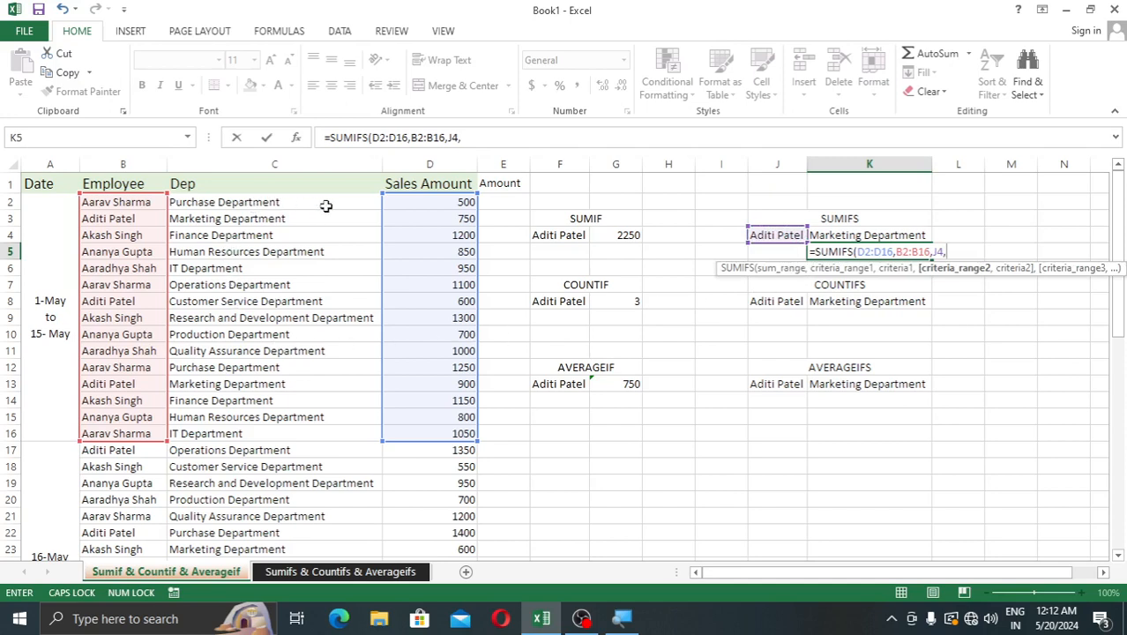
pyautogui.moveTo(246, 204); pyautogui.dragTo(268, 433)
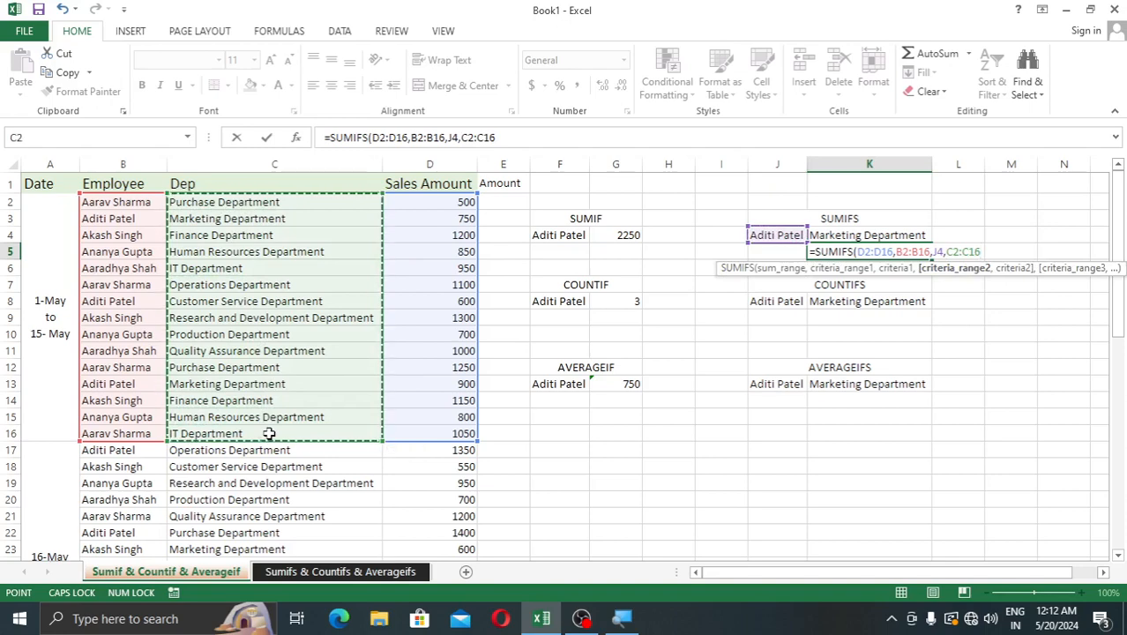
pyautogui.write(',')
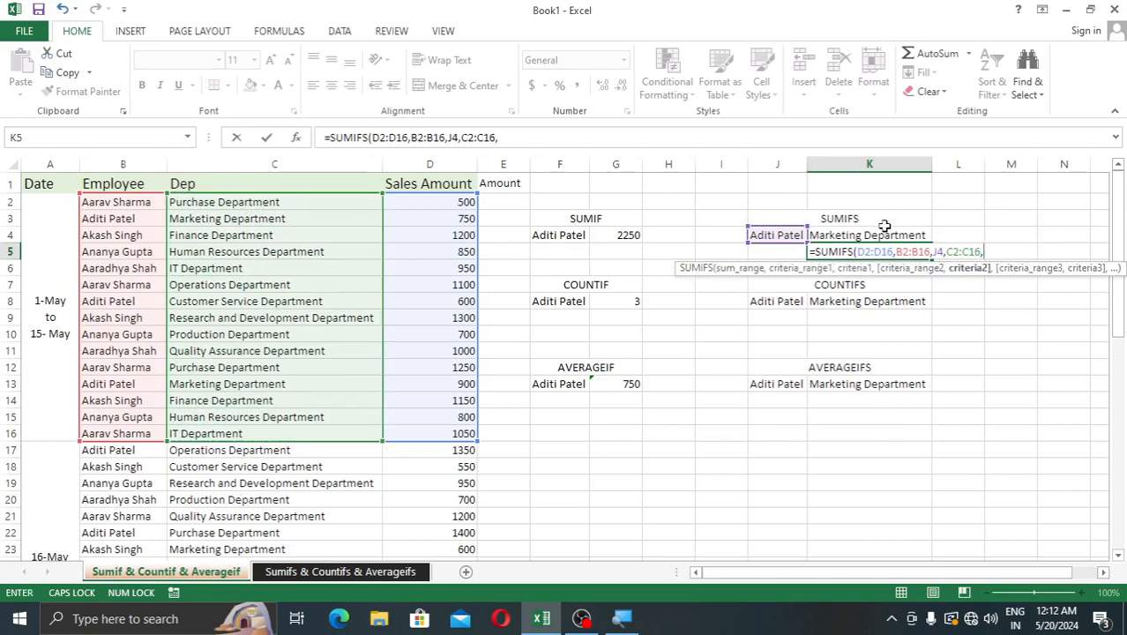
pyautogui.click(879, 236)
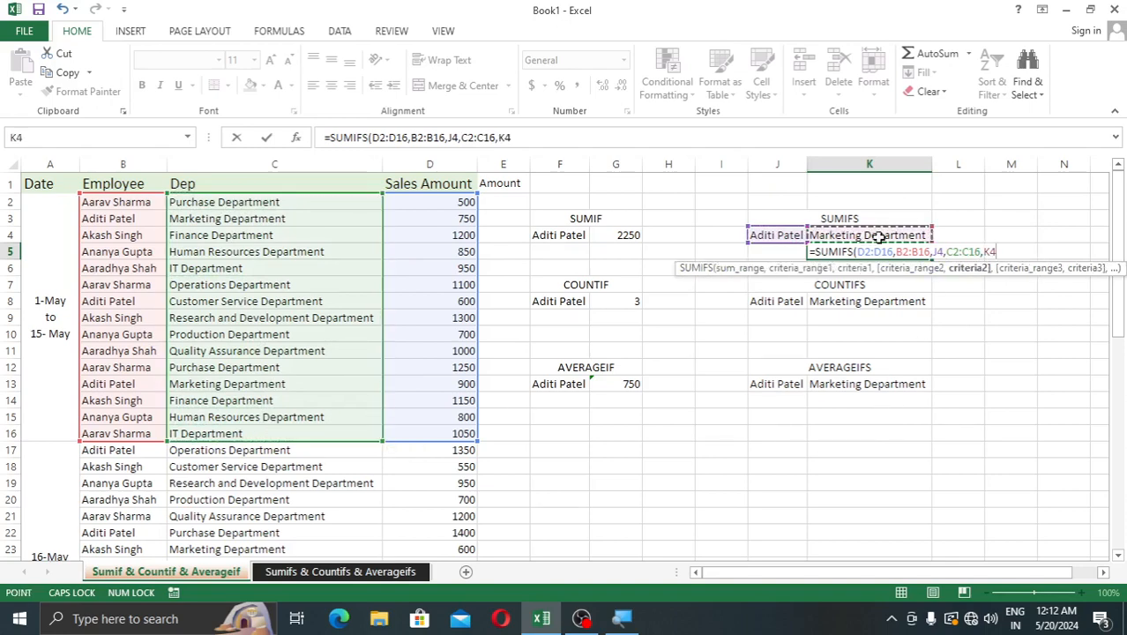
pyautogui.press('Return')
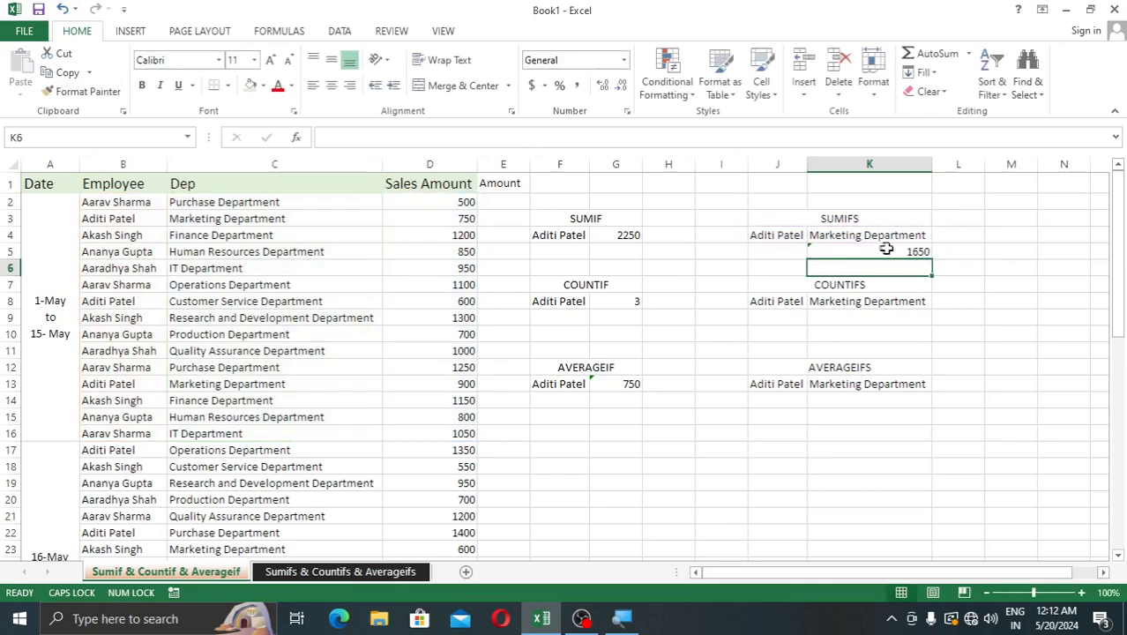
# Check the SUMIFS total in K5 against the criterion employee's department entries in rows 3, 8 and 13.
pyautogui.click(886, 250)
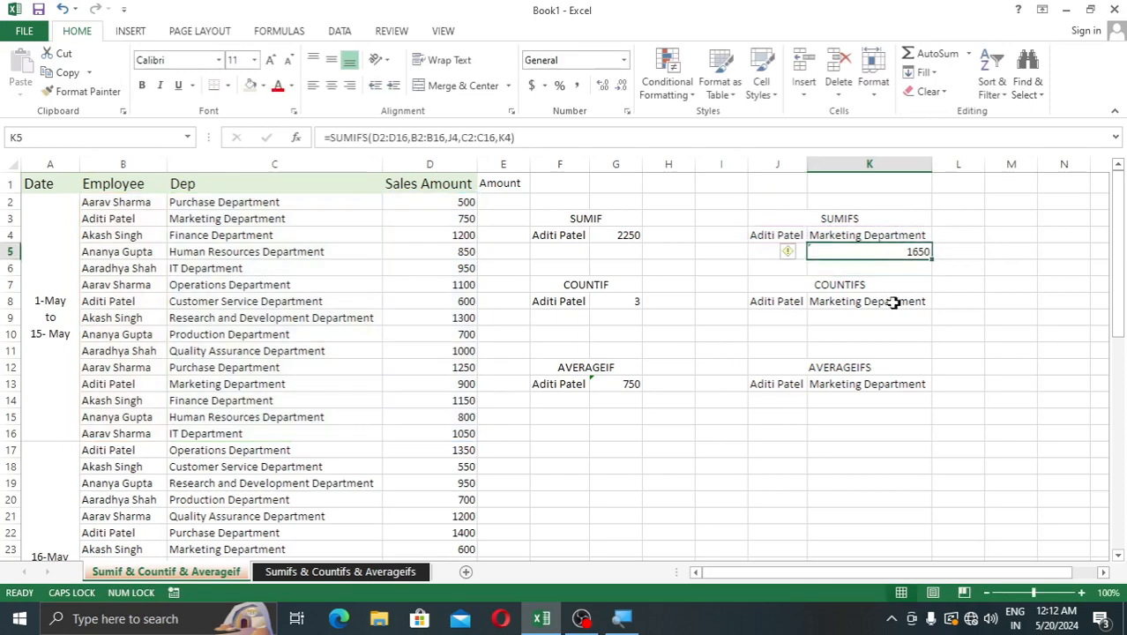
pyautogui.click(851, 238)
pyautogui.click(878, 255)
pyautogui.click(890, 236)
pyautogui.click(895, 253)
pyautogui.click(134, 219)
pyautogui.click(222, 222)
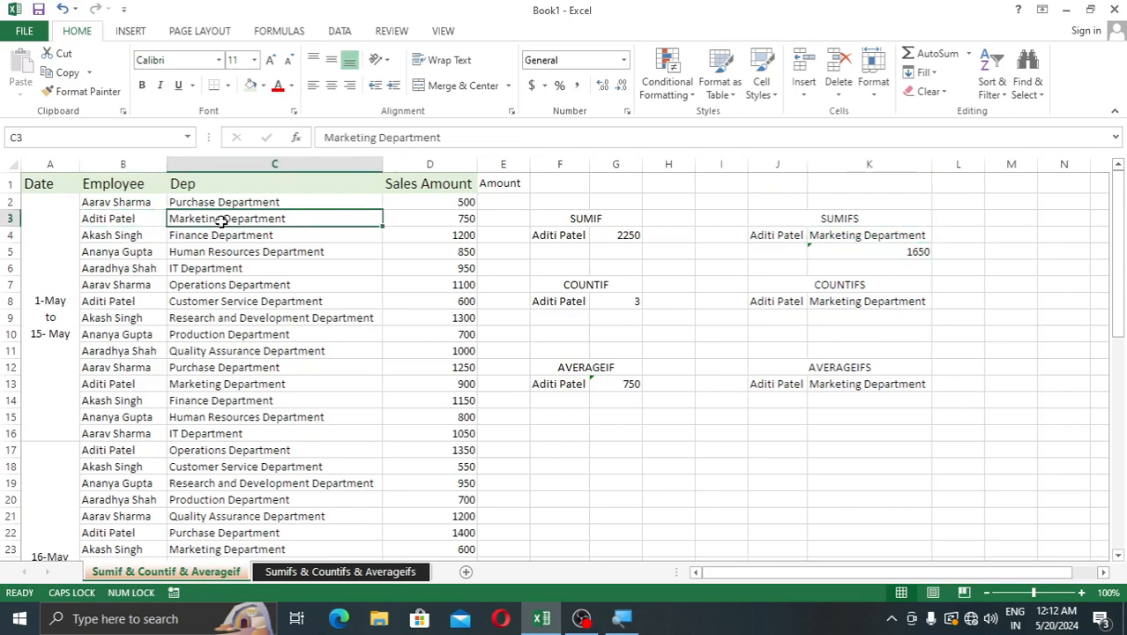
pyautogui.click(131, 220)
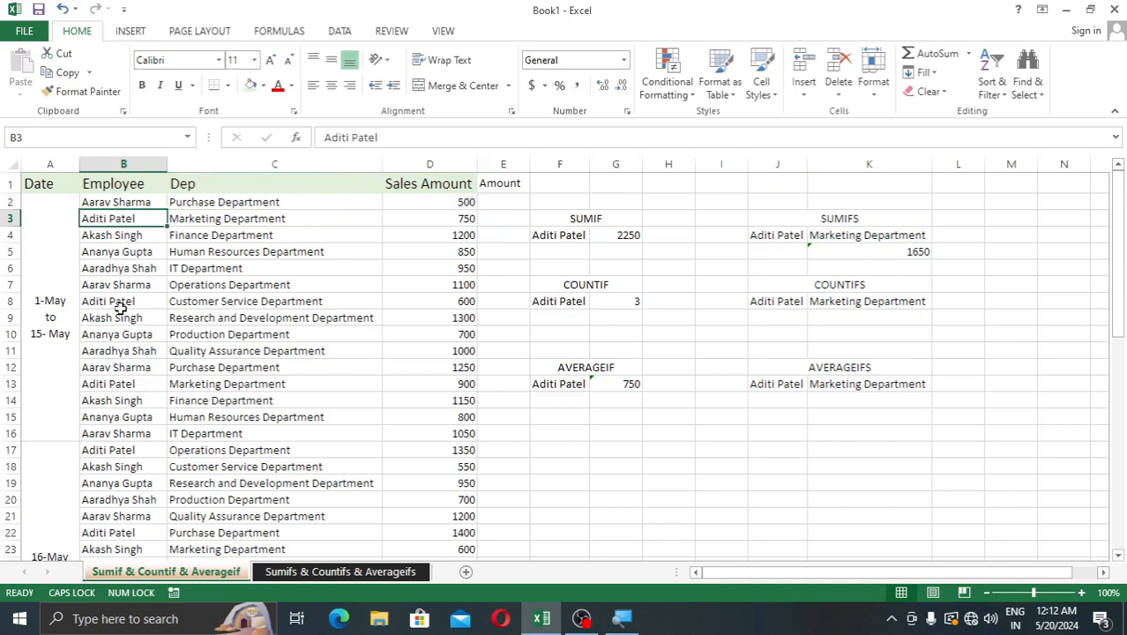
pyautogui.click(119, 304)
pyautogui.click(252, 300)
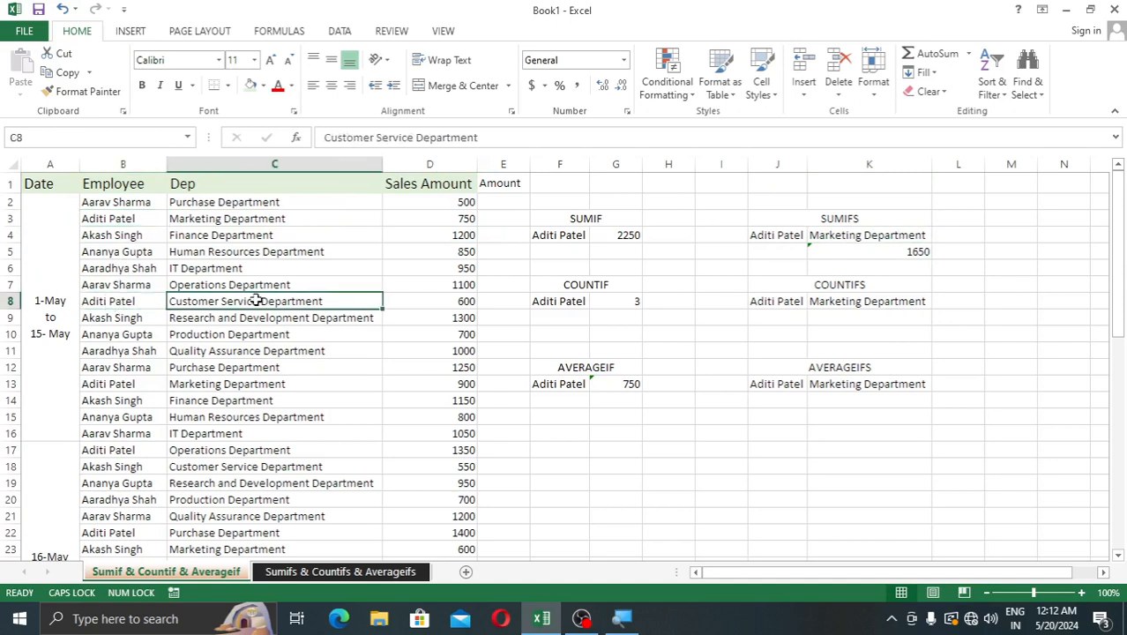
pyautogui.click(133, 386)
pyautogui.click(238, 386)
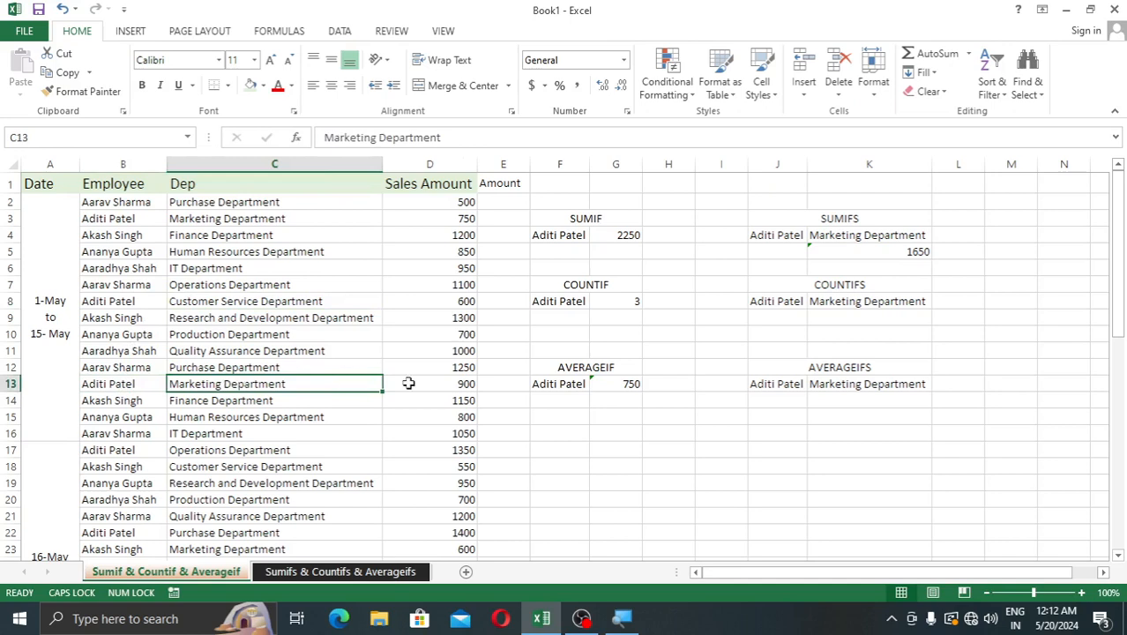
# Enter =COUNTIFS(B2:B16,J8,C2:C16,K8) in K9 to count the employee's Marketing Department entries for 1-May to 15-May.
pyautogui.click(871, 329)
pyautogui.click(875, 319)
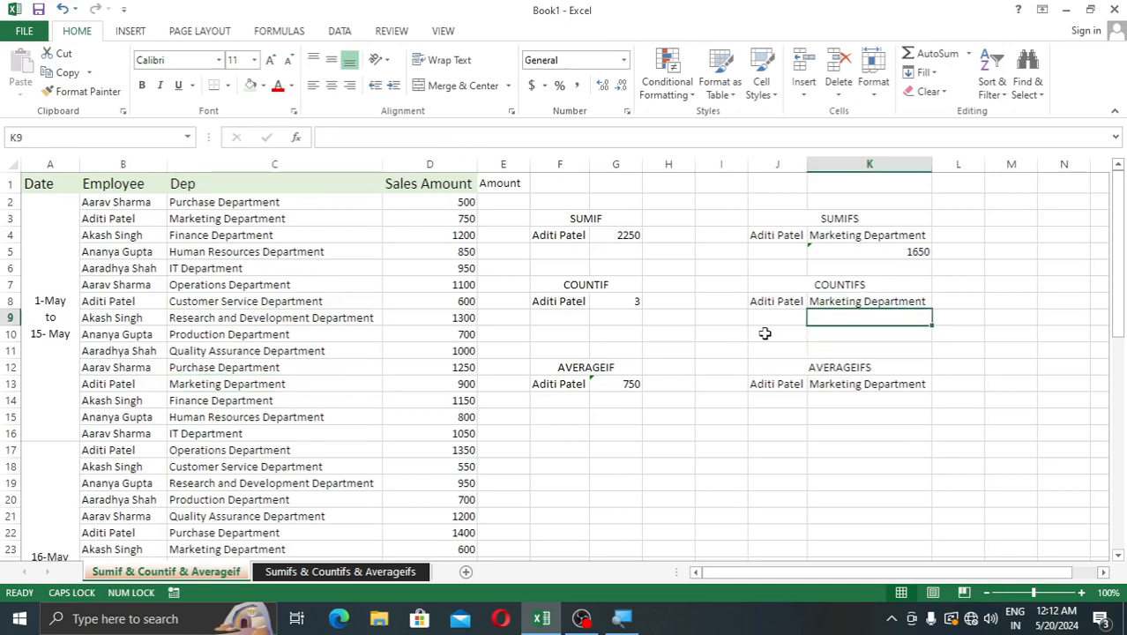
pyautogui.write('=')
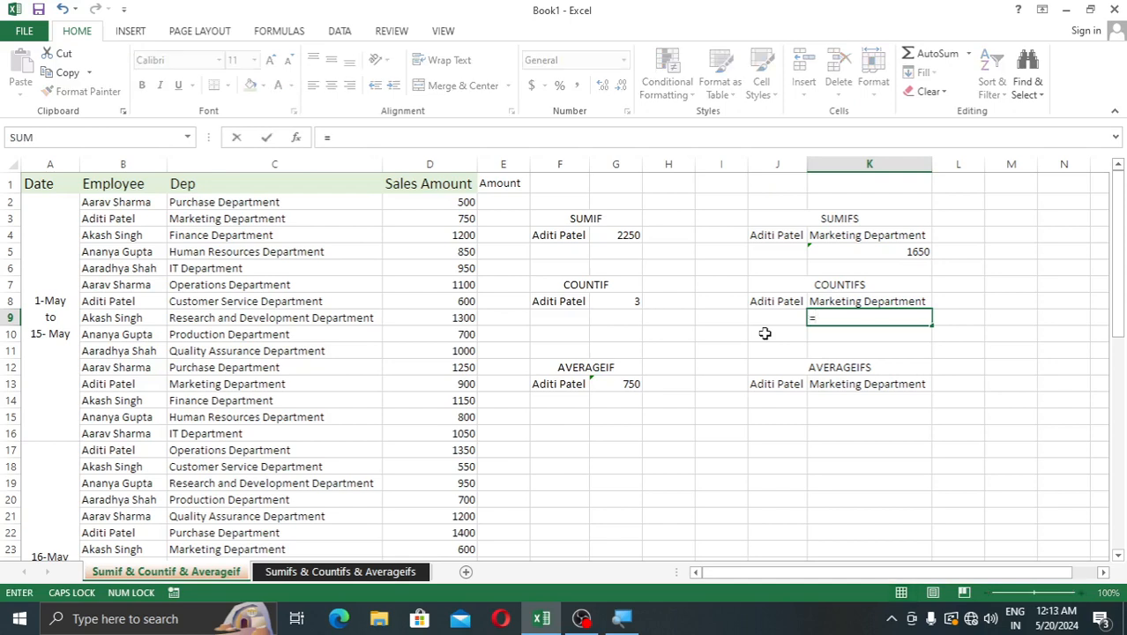
pyautogui.write('COUNTS')
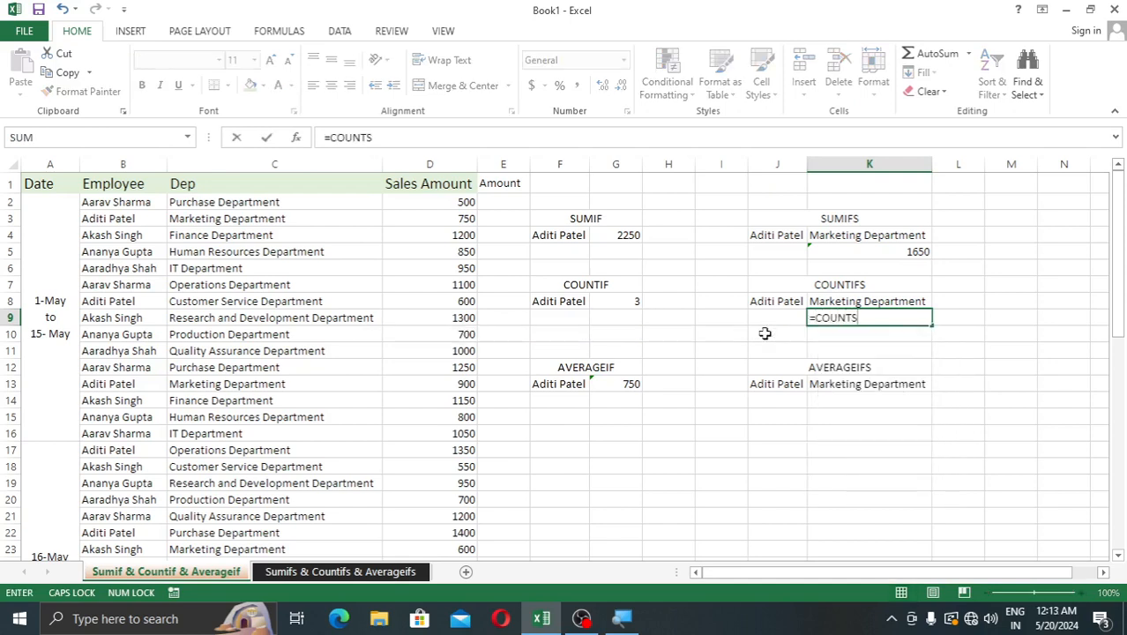
pyautogui.press('BackSpace')
pyautogui.press('Down')
pyautogui.press('Down')
pyautogui.press('Down')
pyautogui.press('Down')
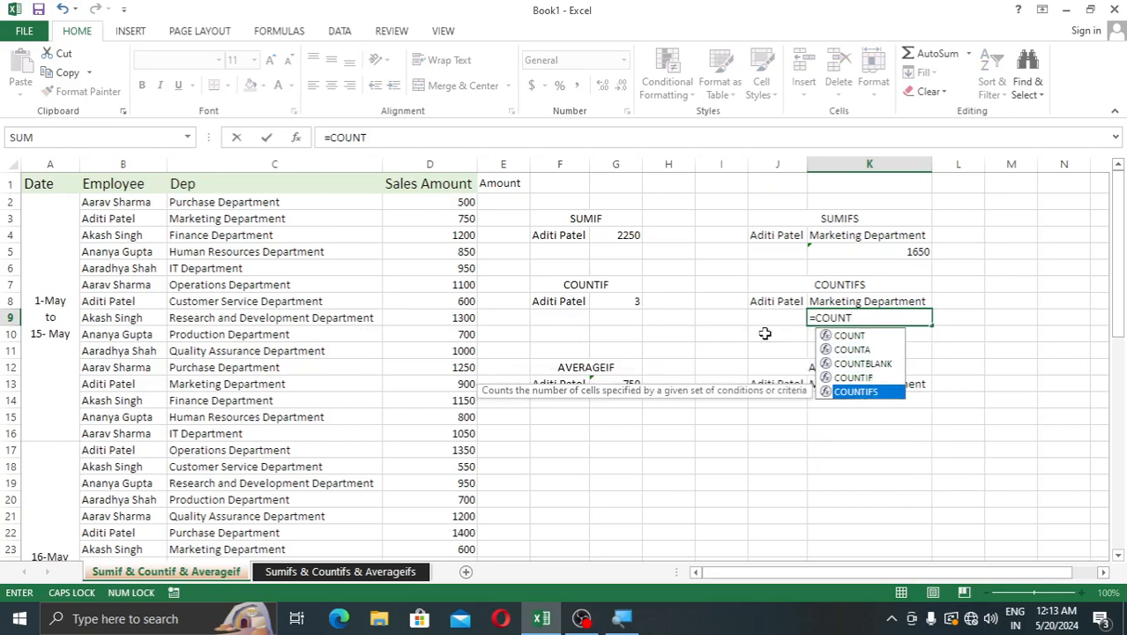
pyautogui.press('Tab')
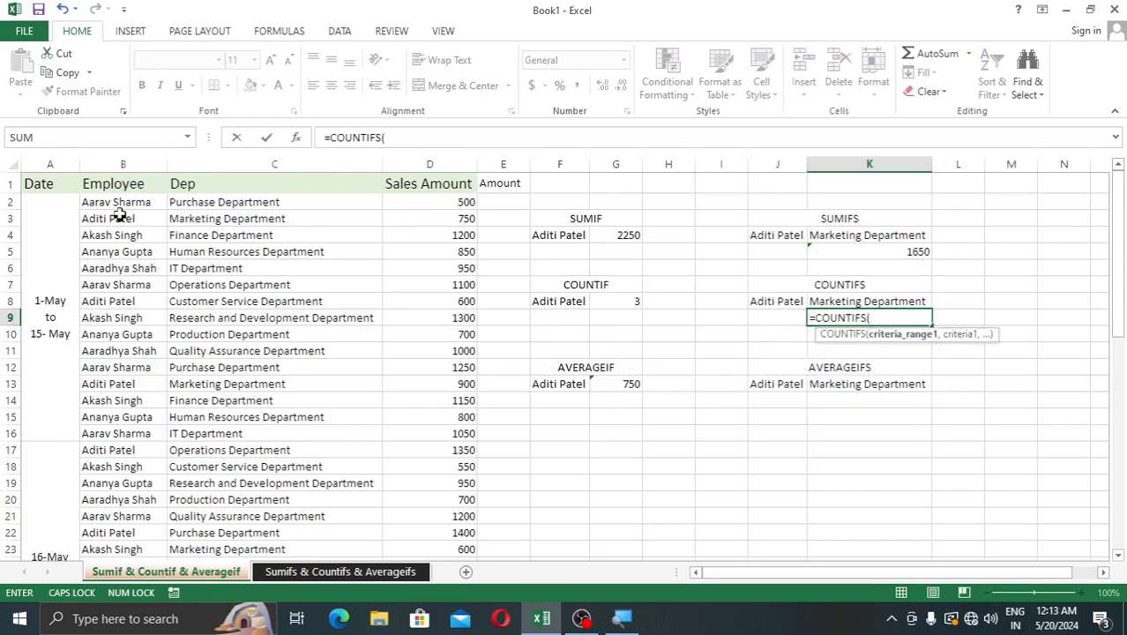
pyautogui.moveTo(120, 203); pyautogui.dragTo(105, 433)
pyautogui.write(',')
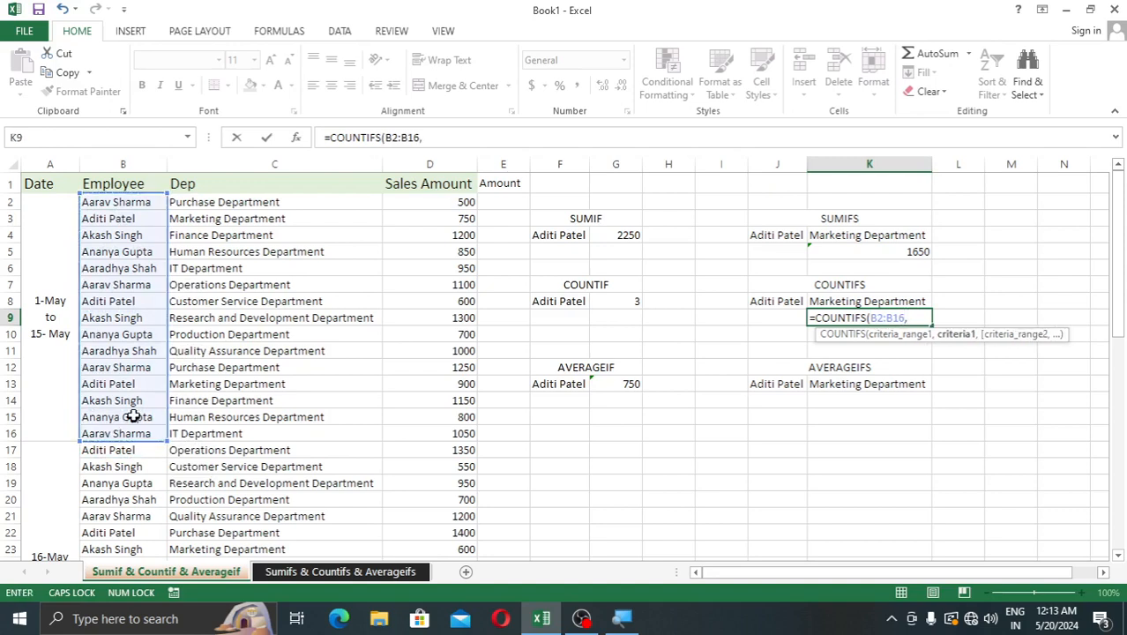
pyautogui.moveTo(793, 295); pyautogui.dragTo(794, 289)
pyautogui.click(782, 301)
pyautogui.write(',')
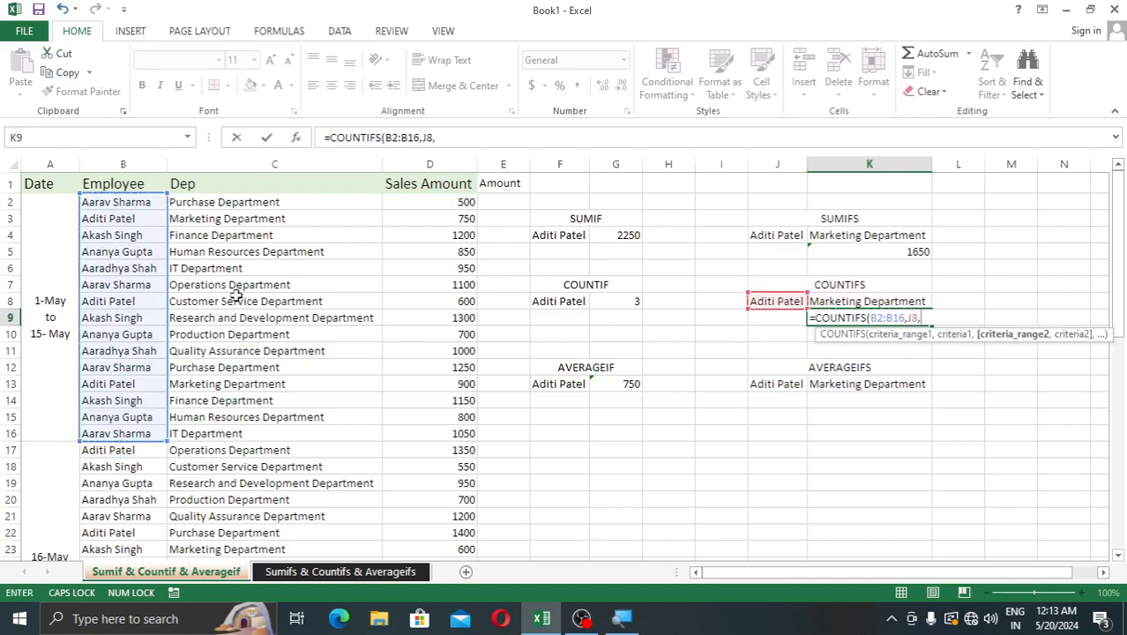
pyautogui.moveTo(284, 202); pyautogui.dragTo(243, 438)
pyautogui.write(',')
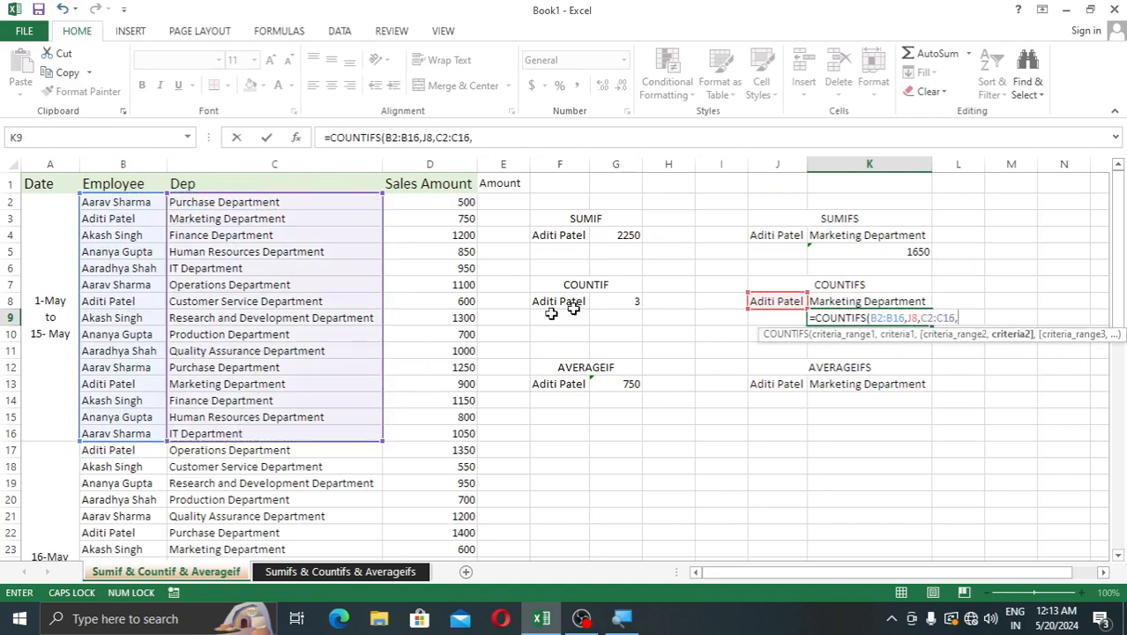
pyautogui.click(869, 303)
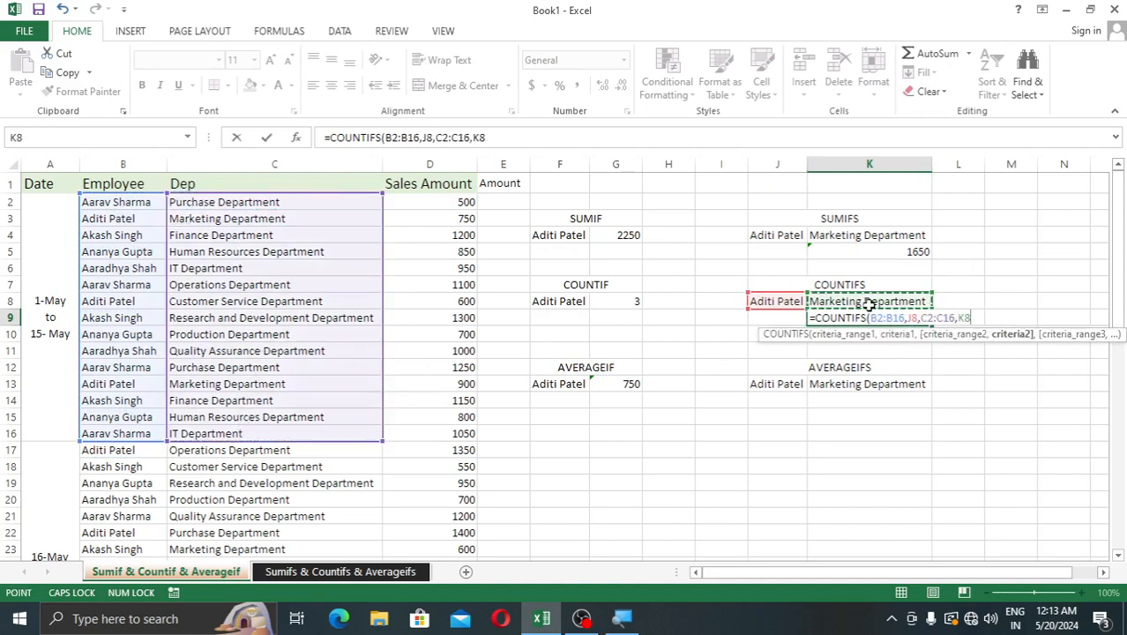
pyautogui.press('Return')
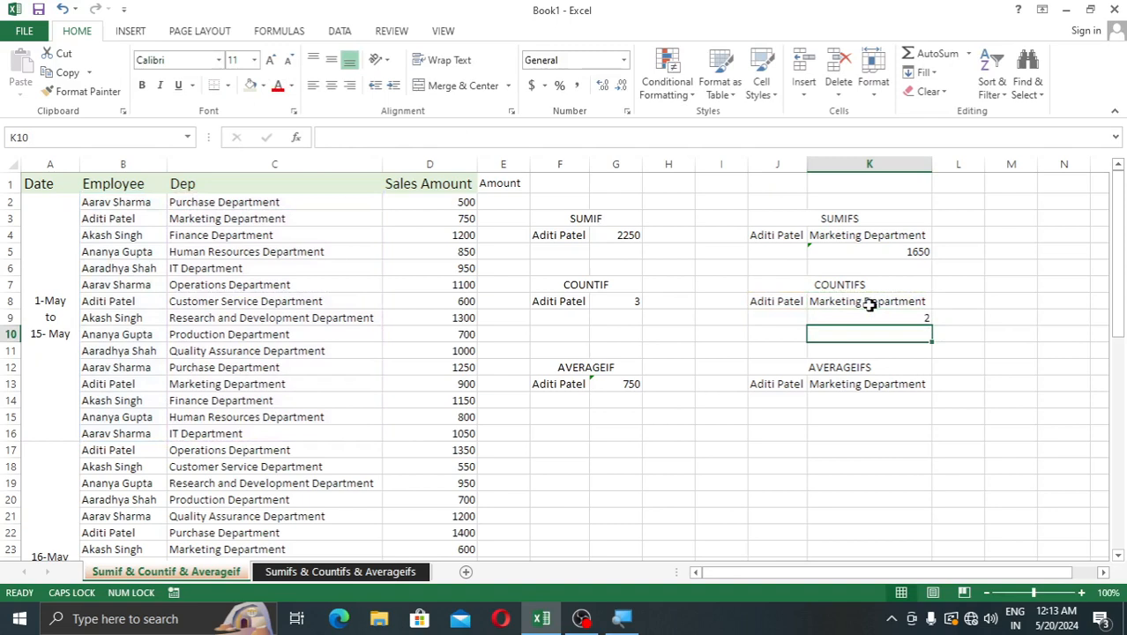
pyautogui.click(865, 315)
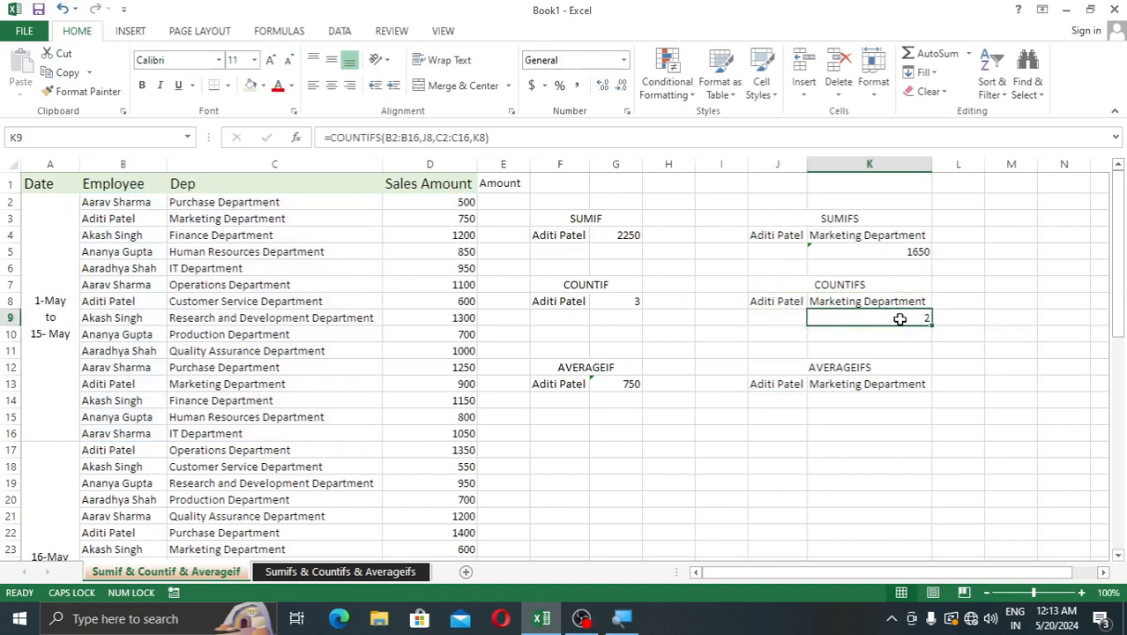
# Enter =AVERAGEIFS(D2:D16,B2:B16,J13,C2:C16,K13) in K14 to average the employee's Marketing Department sales for 1-May to 15-May.
pyautogui.click(867, 400)
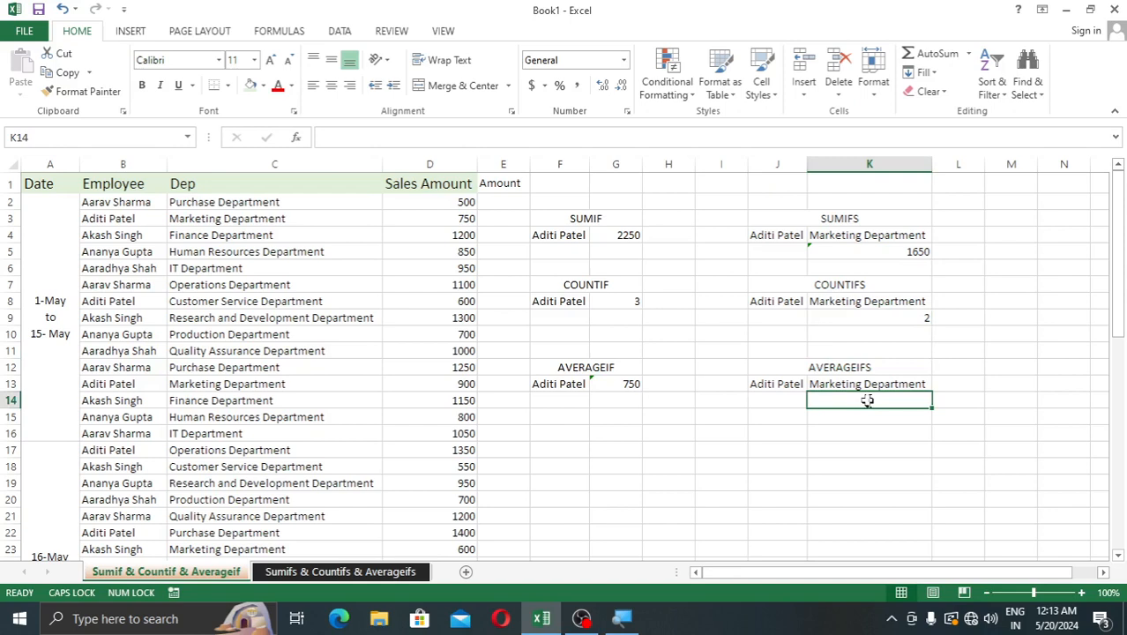
pyautogui.write('=AVERAG')
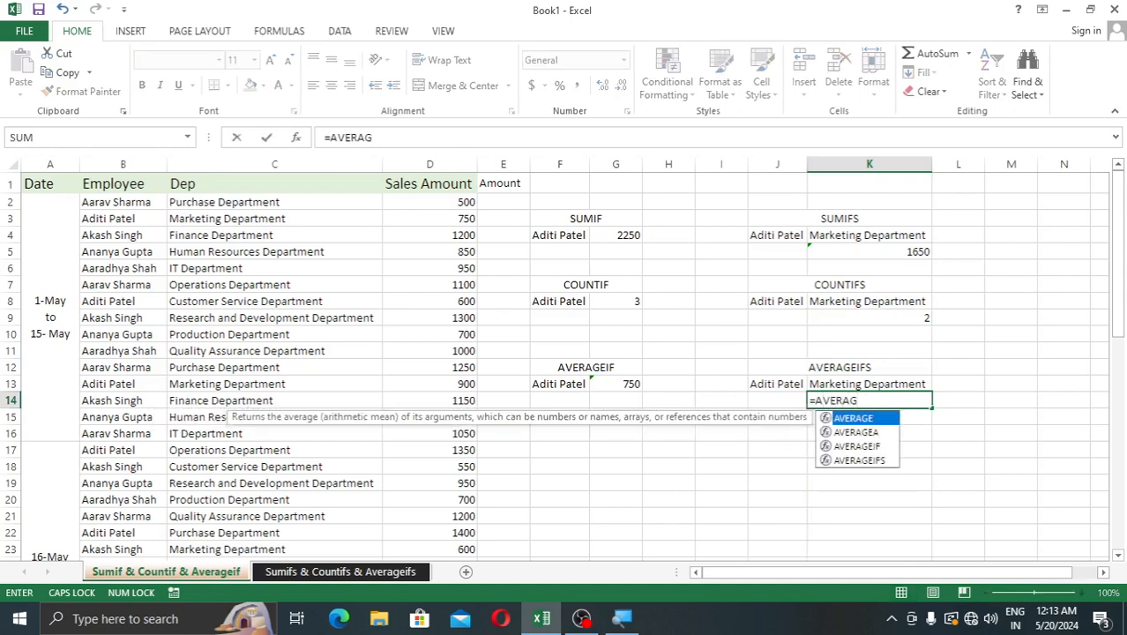
pyautogui.press('Down')
pyautogui.press('Down')
pyautogui.press('Down')
pyautogui.press('Tab')
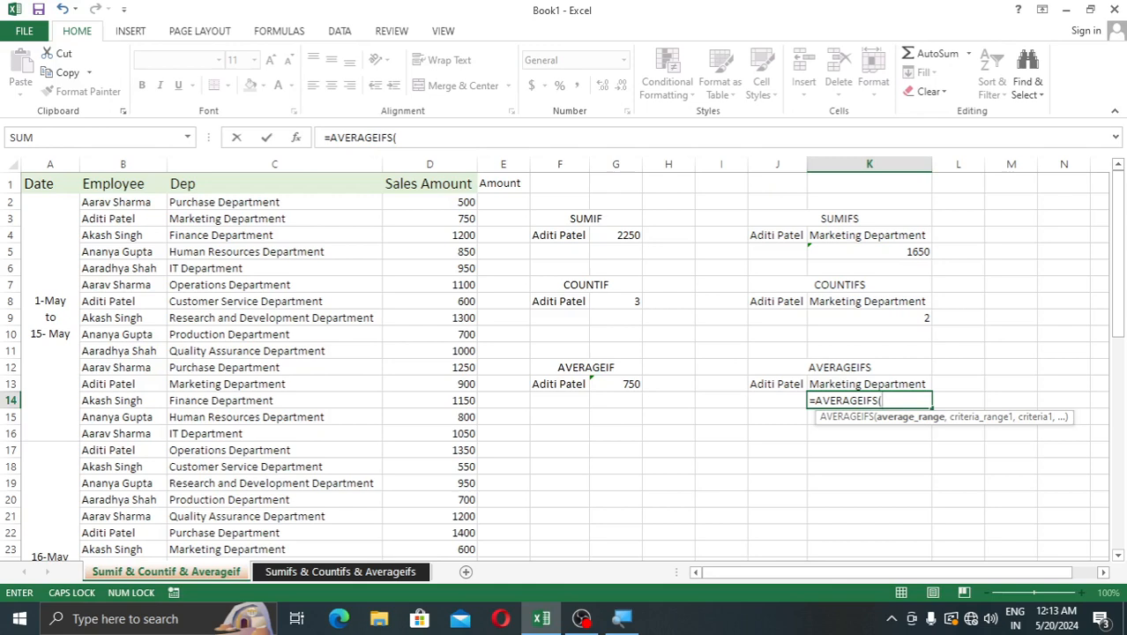
pyautogui.moveTo(445, 201); pyautogui.dragTo(439, 433)
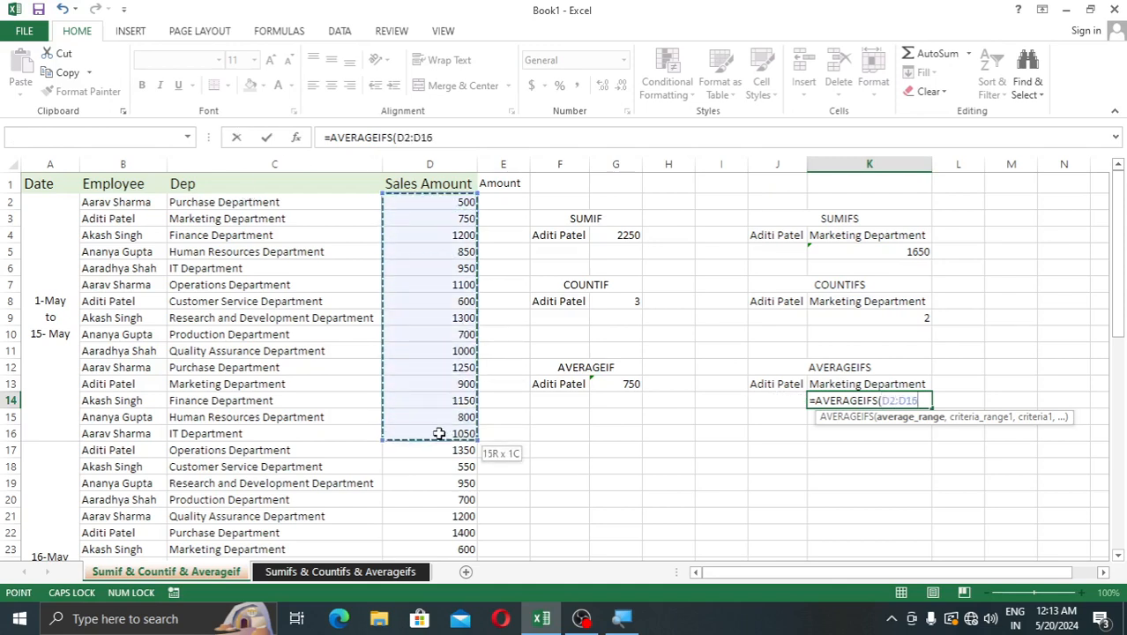
pyautogui.write(',')
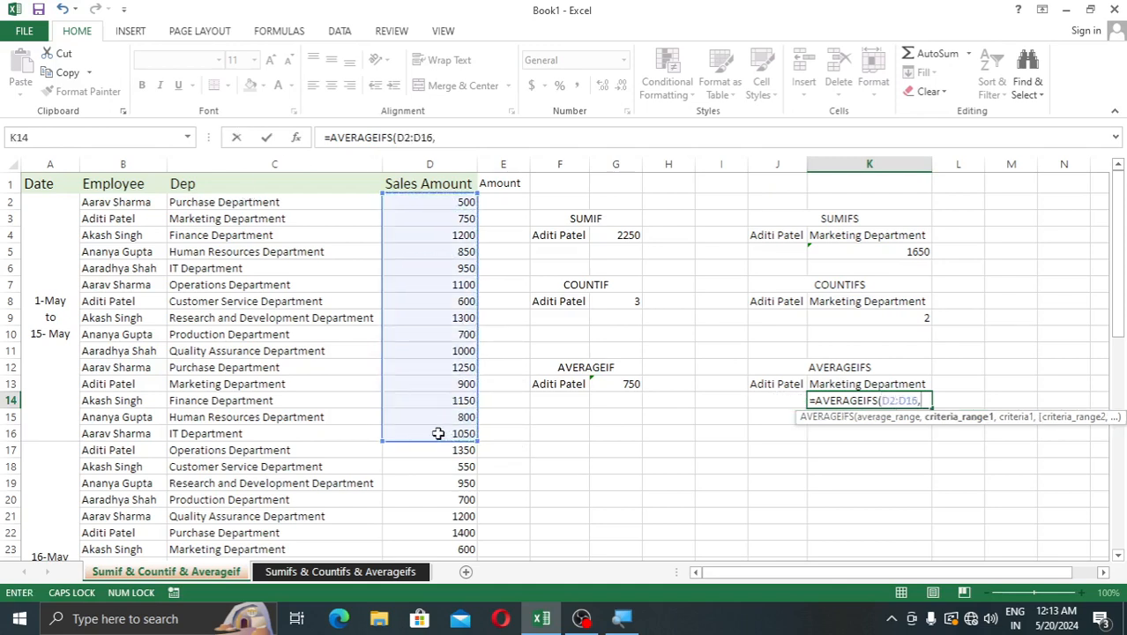
pyautogui.moveTo(105, 202); pyautogui.dragTo(104, 426)
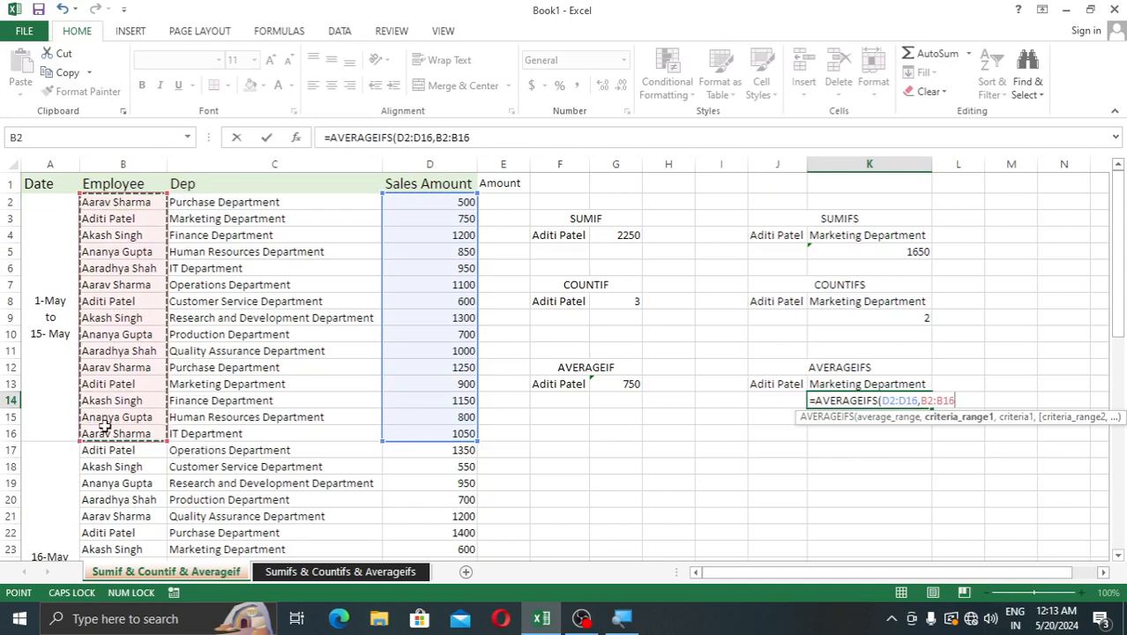
pyautogui.write(',')
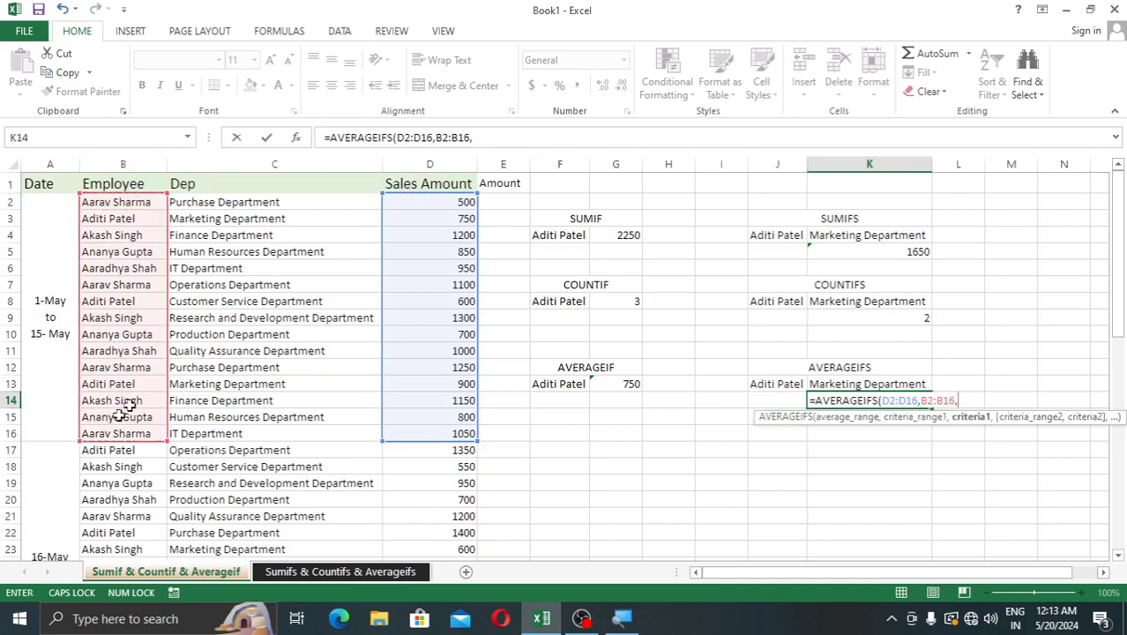
pyautogui.click(778, 384)
pyautogui.write(',')
pyautogui.moveTo(313, 202); pyautogui.dragTo(277, 433)
pyautogui.write(',')
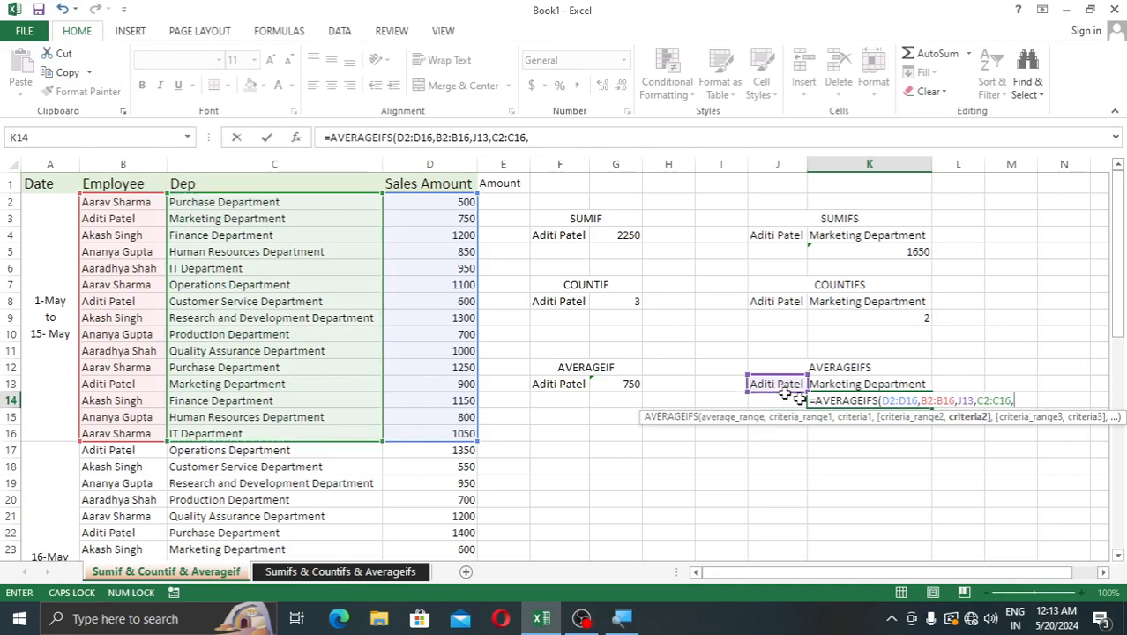
pyautogui.click(882, 385)
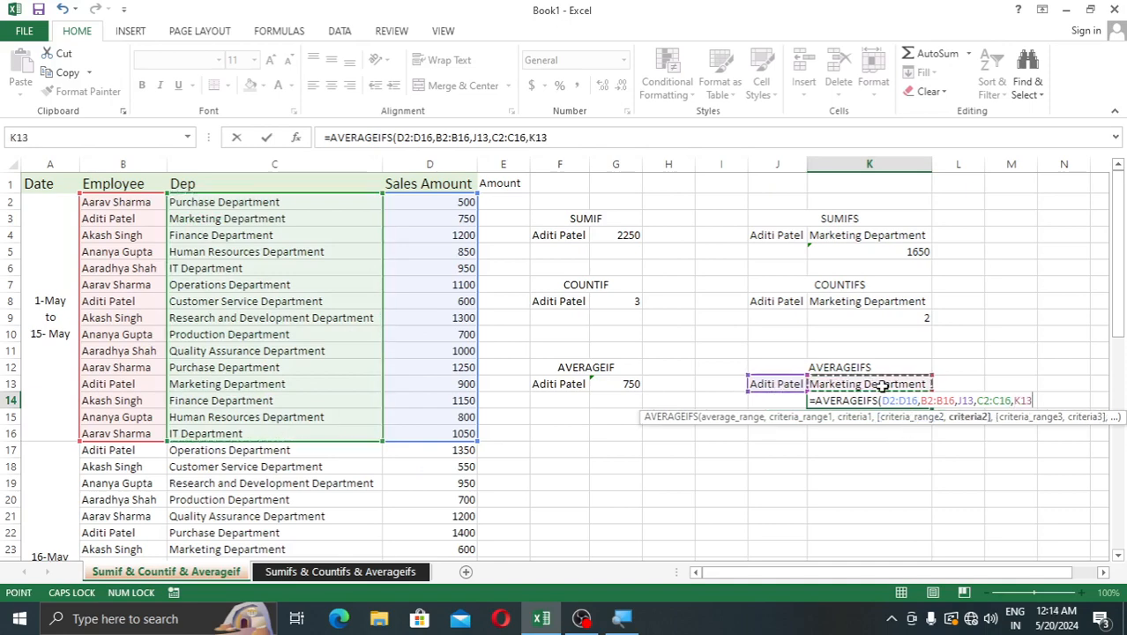
pyautogui.write(')')
pyautogui.press('Return')
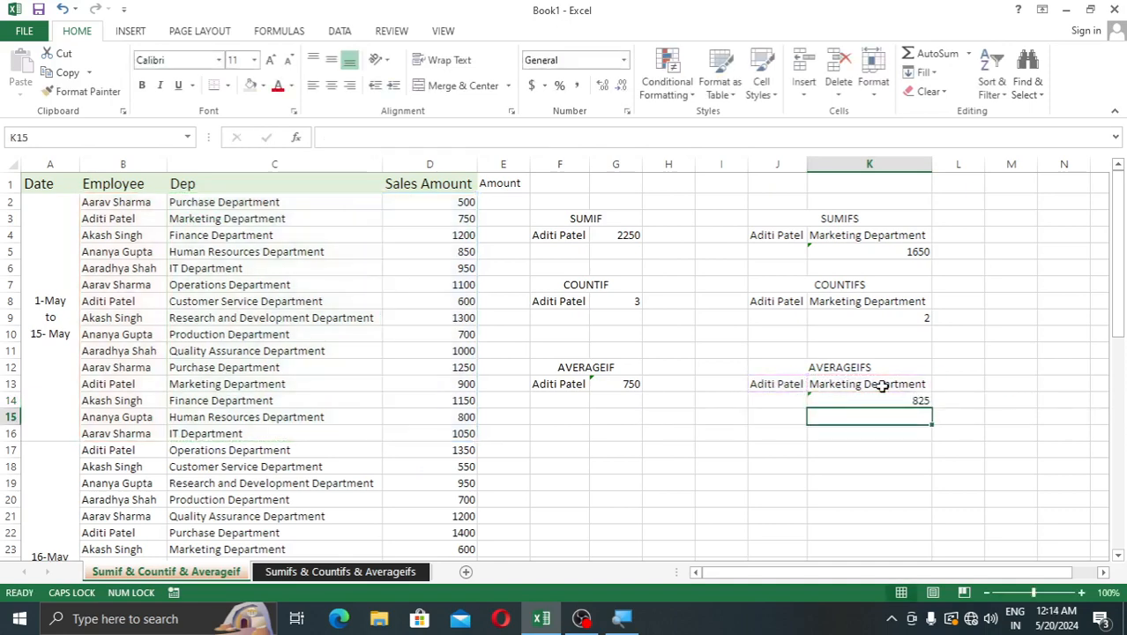
pyautogui.click(857, 398)
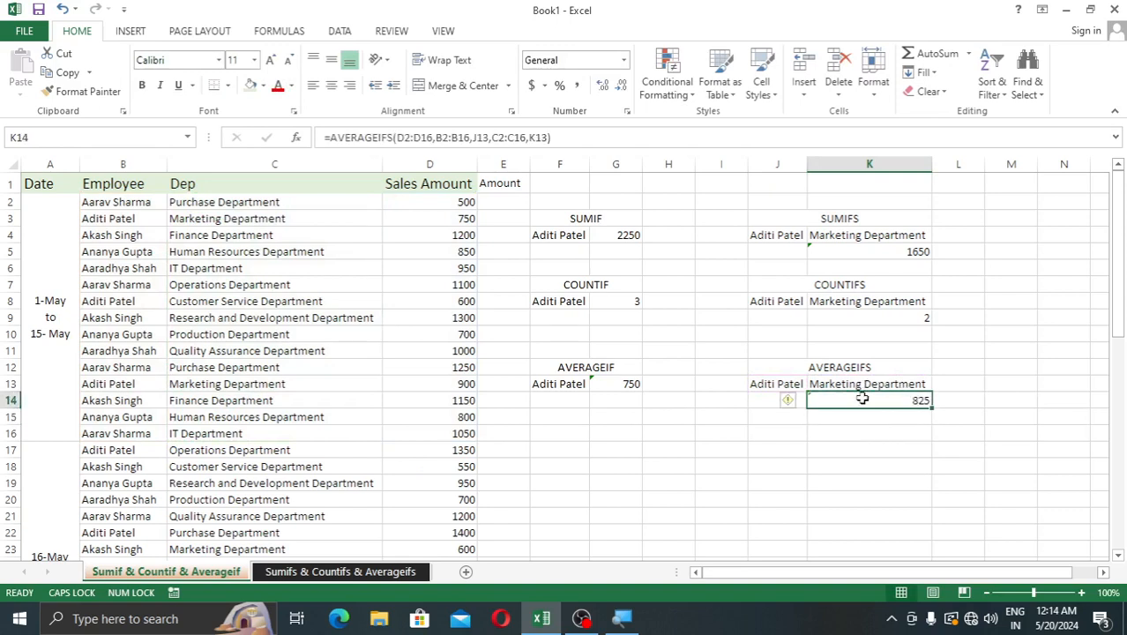
# Replace the SUMIF criterion in F4 with a copy of the employee name from B7.
pyautogui.click(761, 384)
pyautogui.click(564, 236)
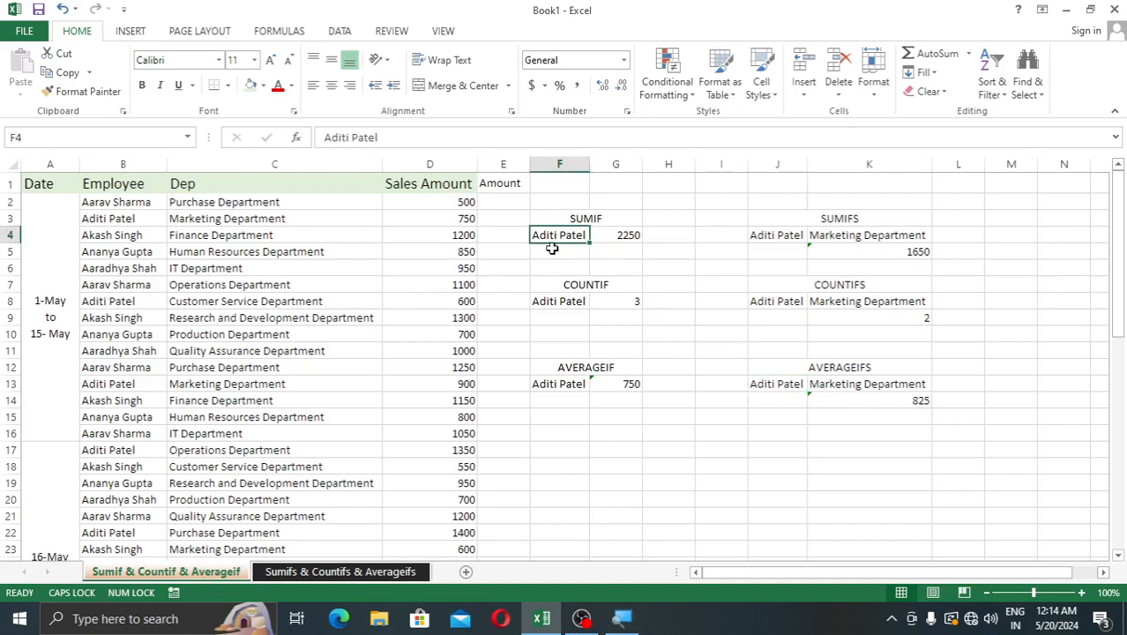
pyautogui.click(597, 234)
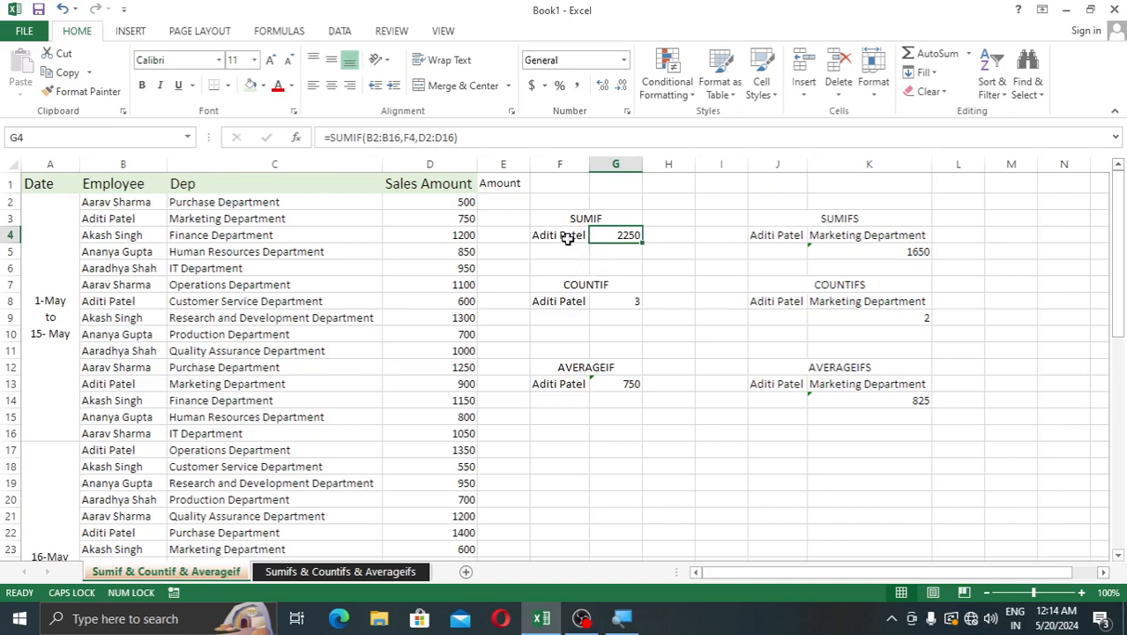
pyautogui.click(572, 234)
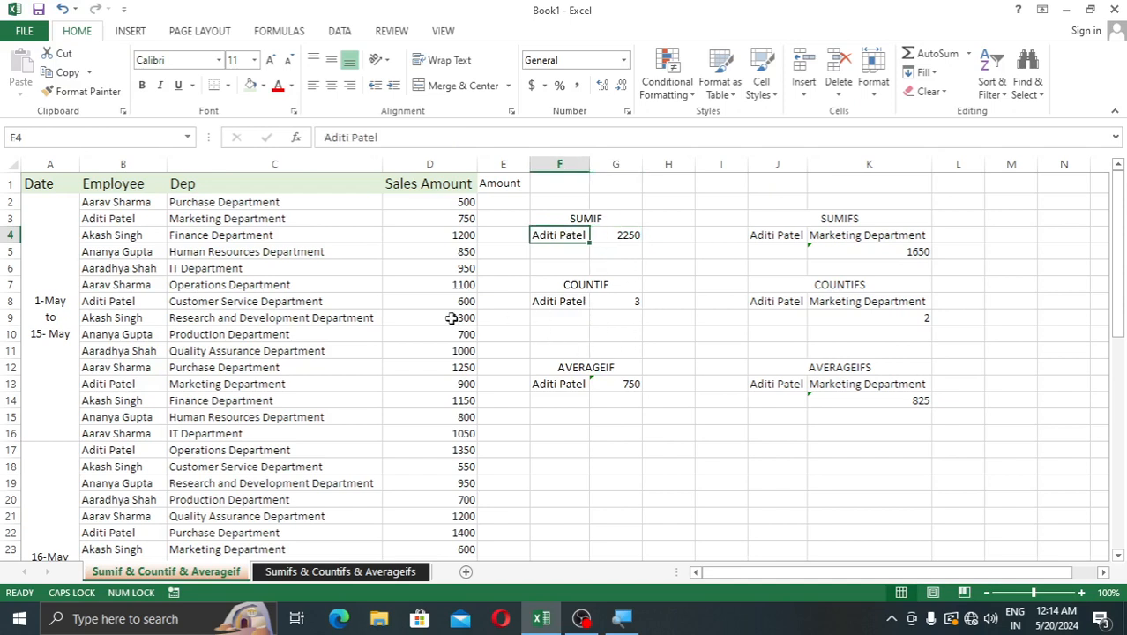
pyautogui.click(128, 282)
pyautogui.hotkey('ctrl', 'c')
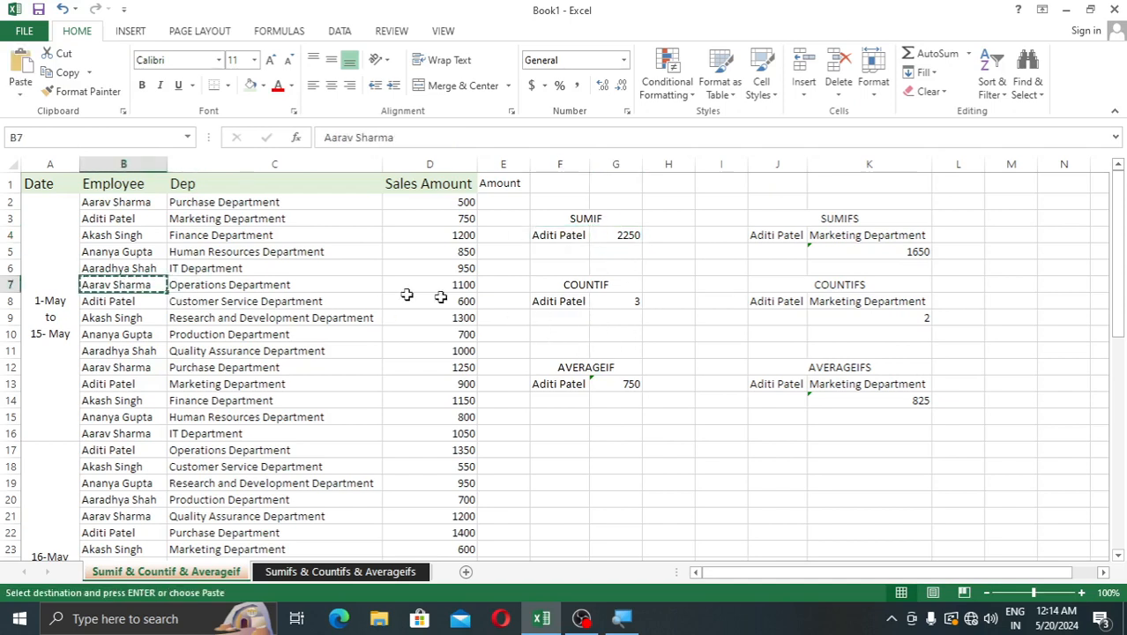
pyautogui.click(575, 237)
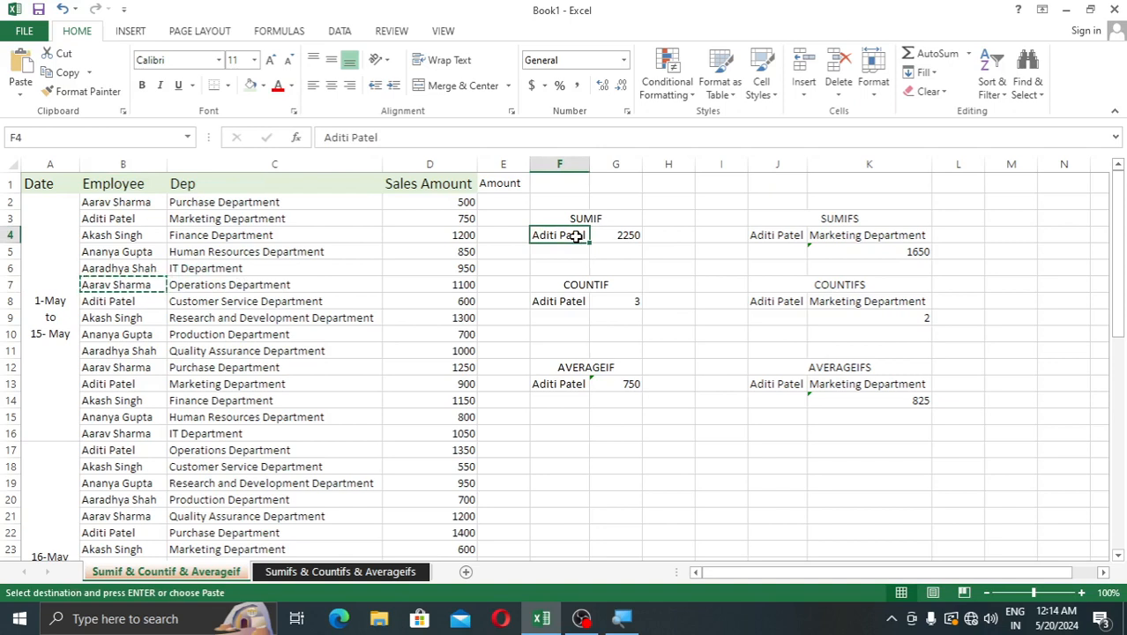
pyautogui.hotkey('ctrl', 'v')
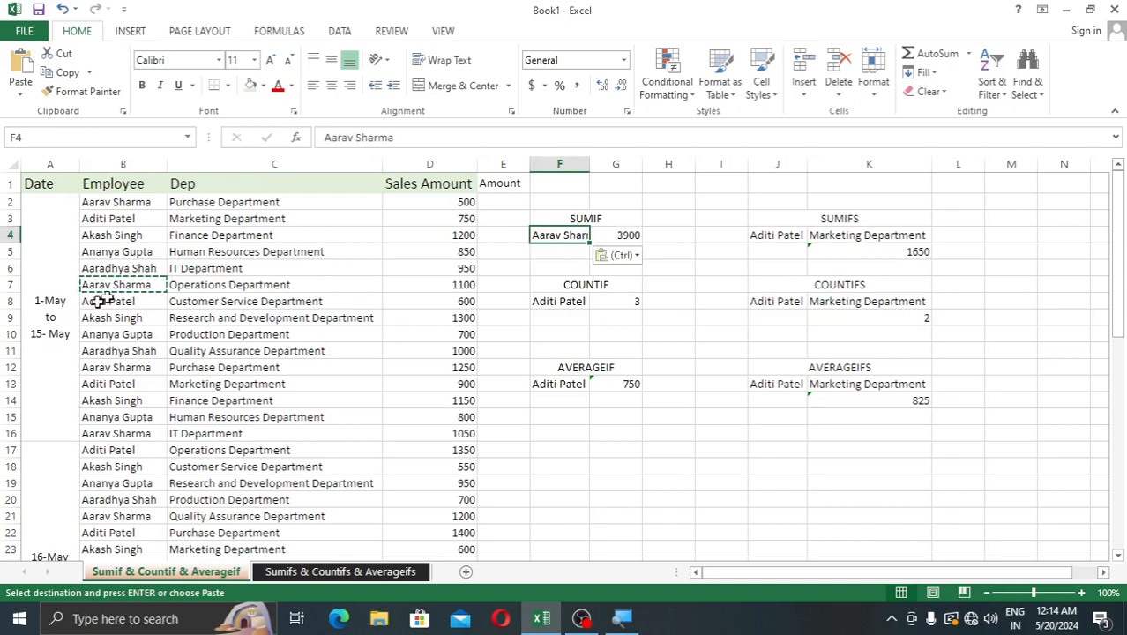
# Check the SUMIF total in G4 against the criterion employee's sales amounts in rows 2, 7, 12 and 16.
pyautogui.click(180, 289)
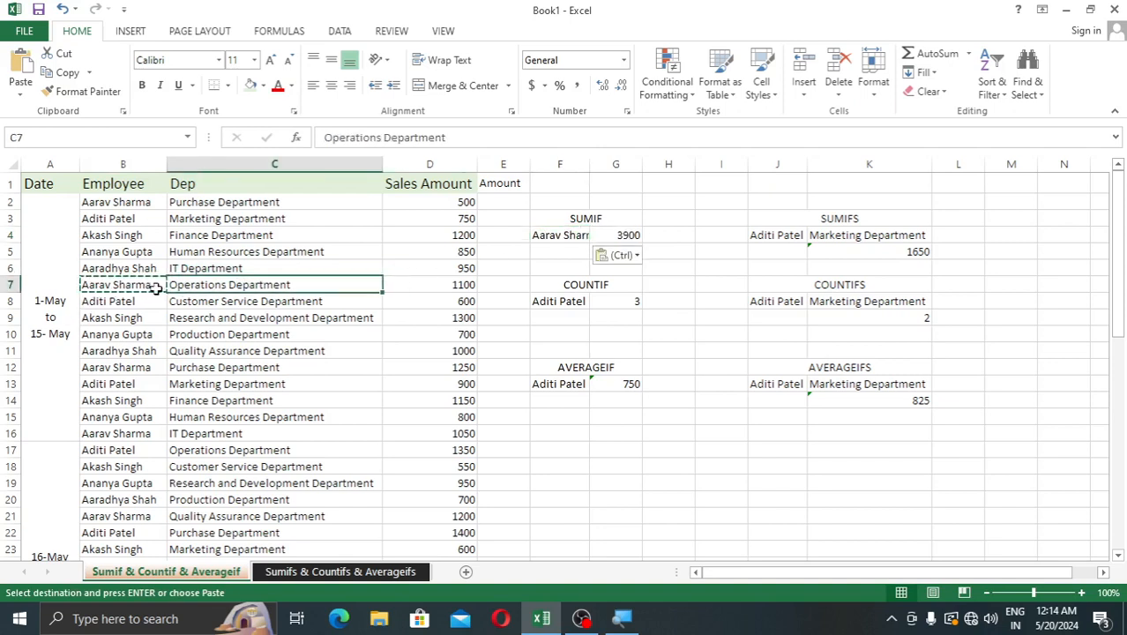
pyautogui.click(155, 289)
pyautogui.click(407, 282)
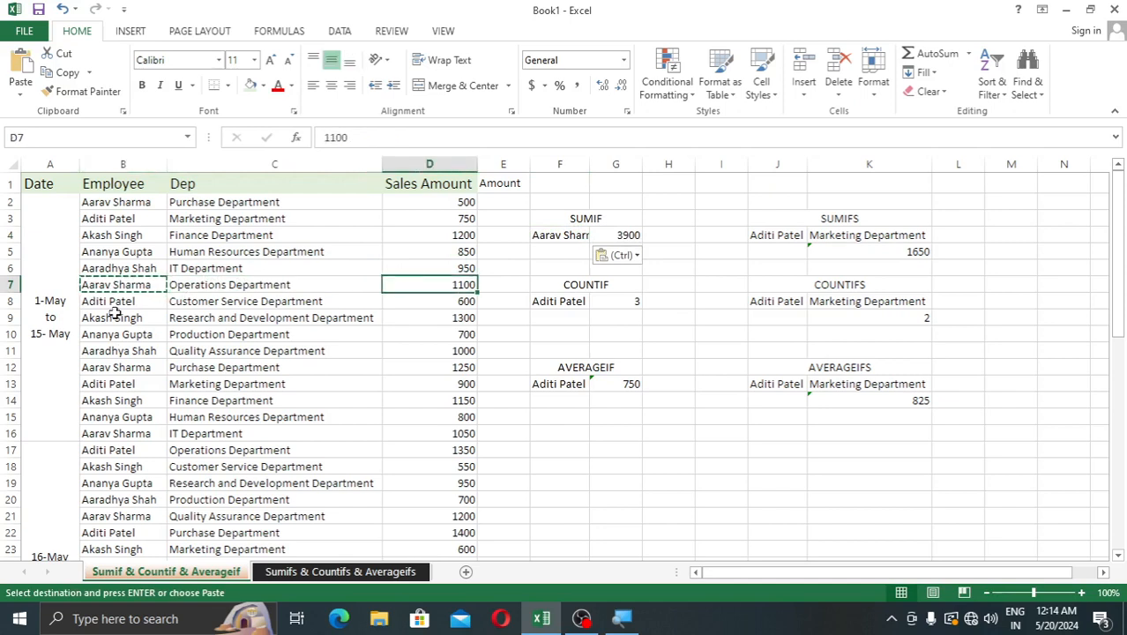
pyautogui.click(125, 202)
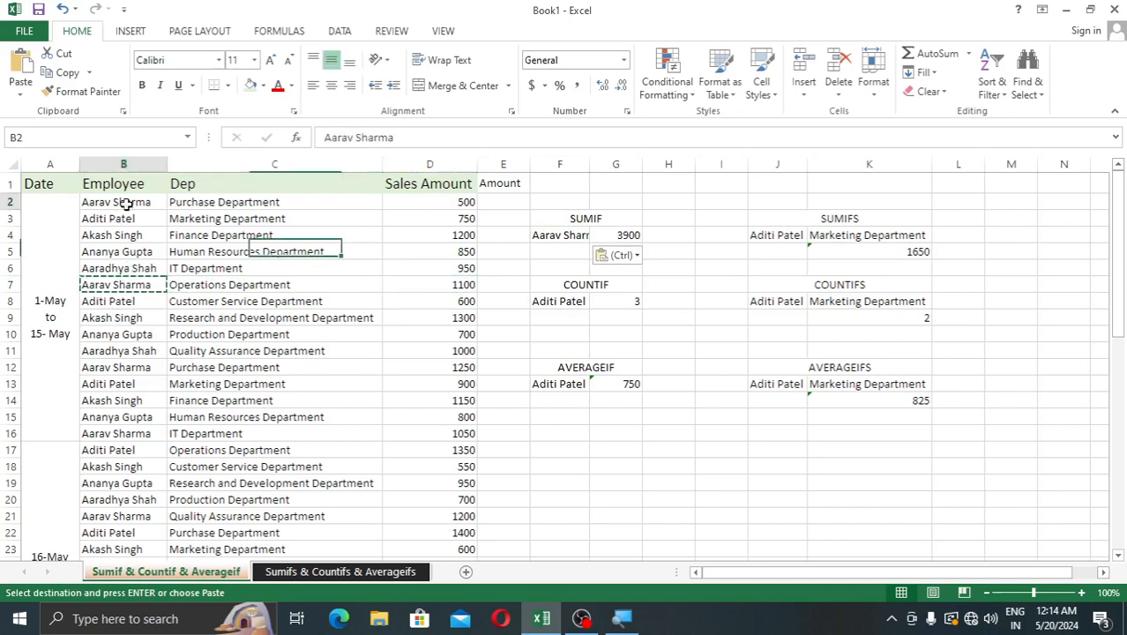
pyautogui.click(440, 201)
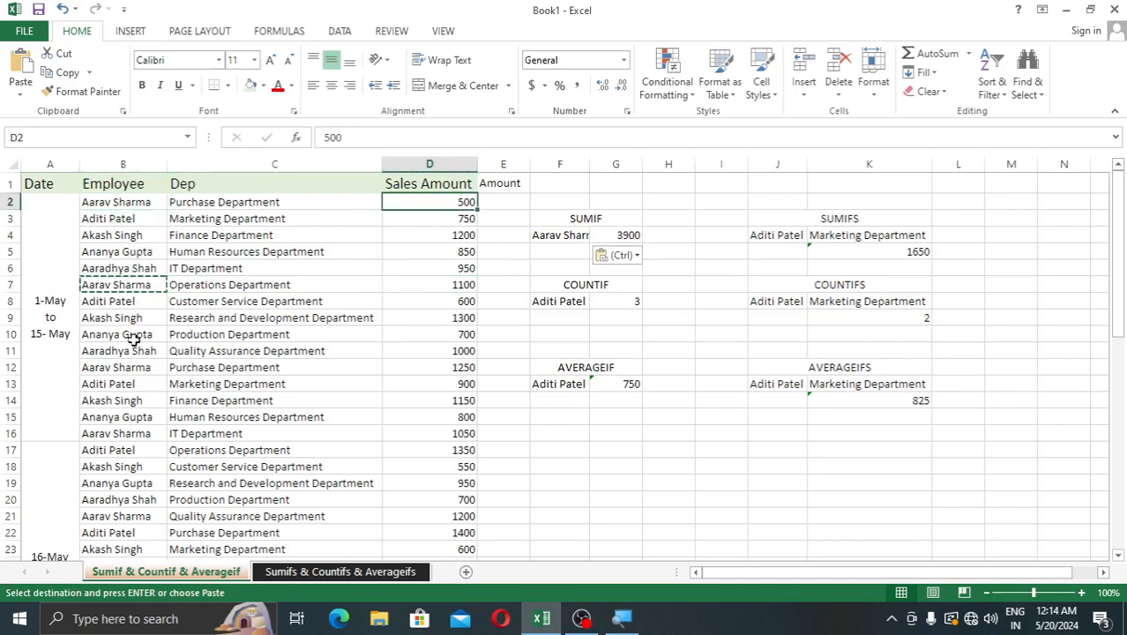
pyautogui.click(131, 371)
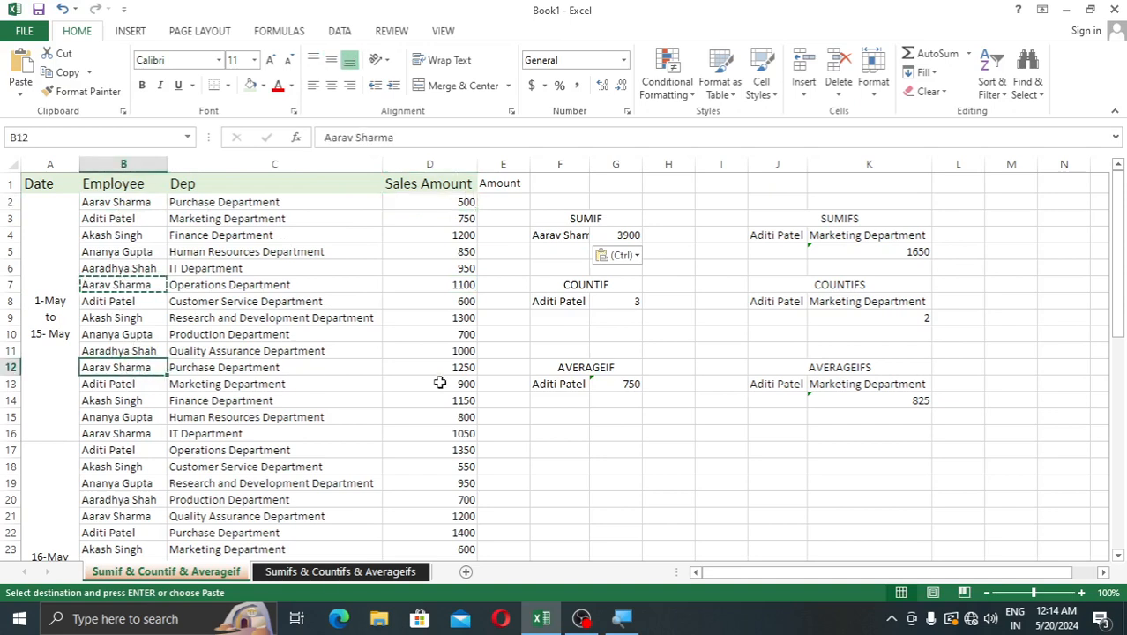
pyautogui.click(446, 366)
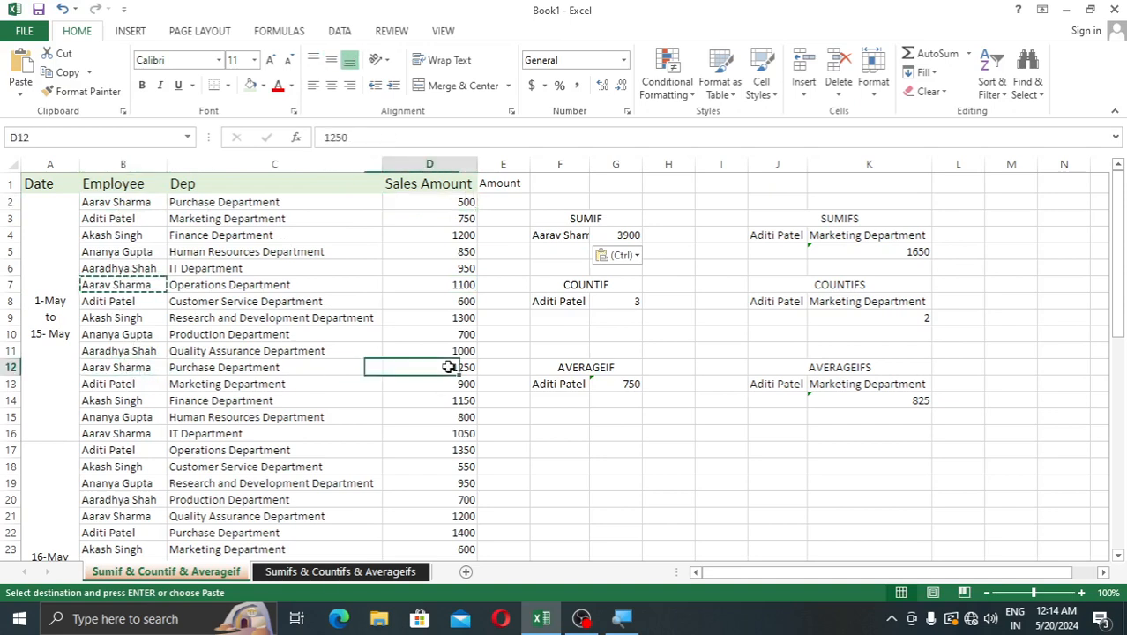
pyautogui.click(130, 433)
pyautogui.click(471, 432)
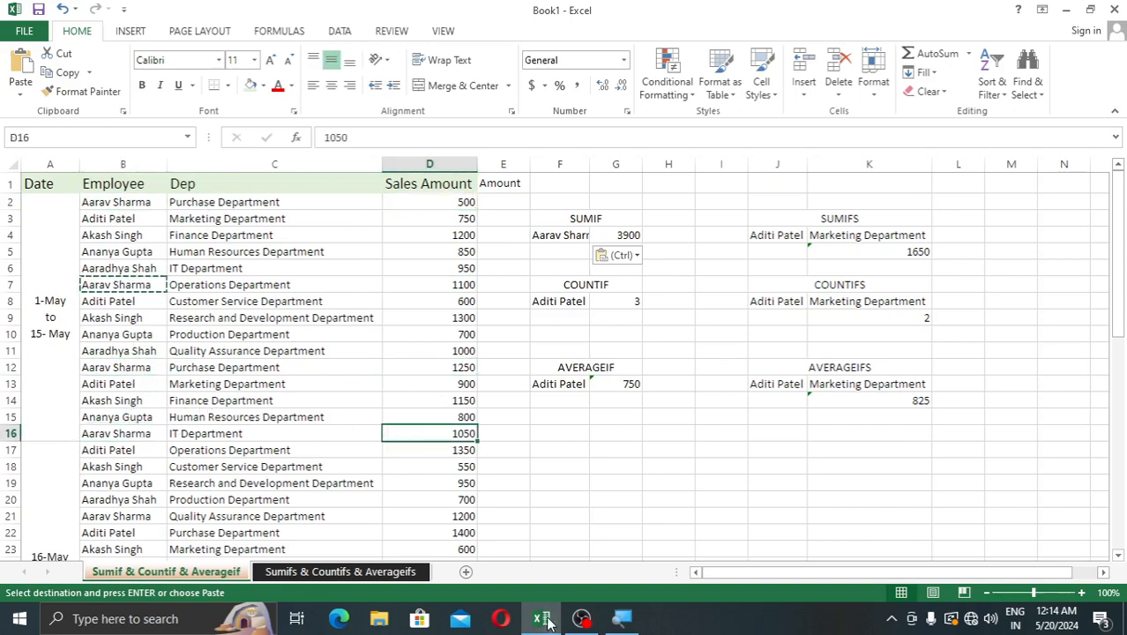
# Auto-fit column F to its contents and replace the COUNTIF and AVERAGEIF criteria in F8 and F13 with the employee name copied from B7.
pyautogui.click(616, 231)
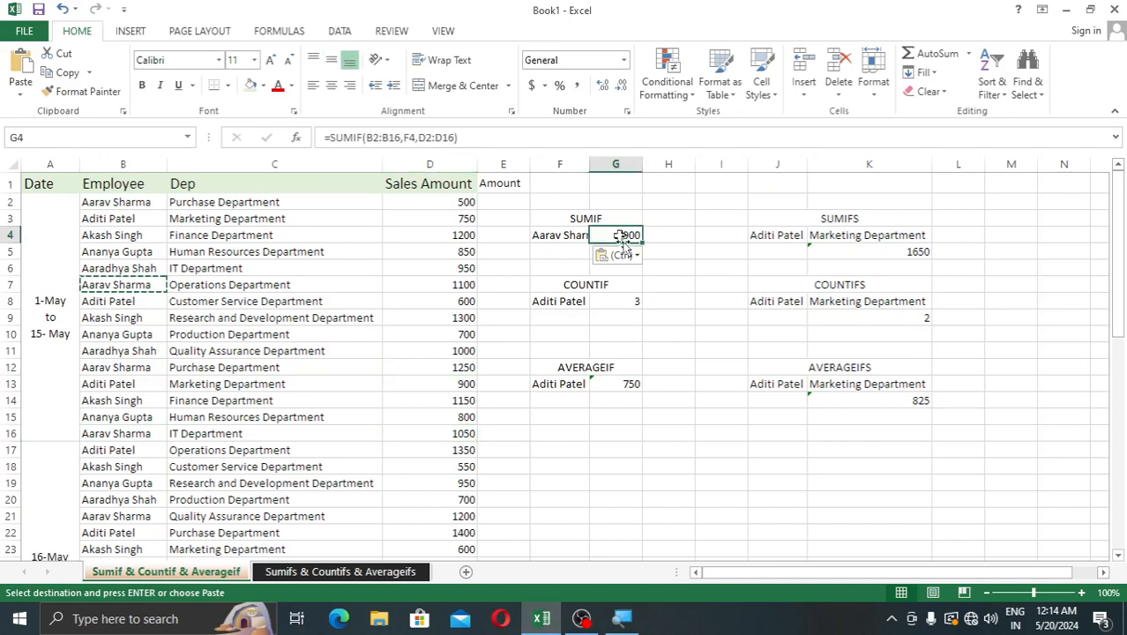
pyautogui.doubleClick(588, 164)
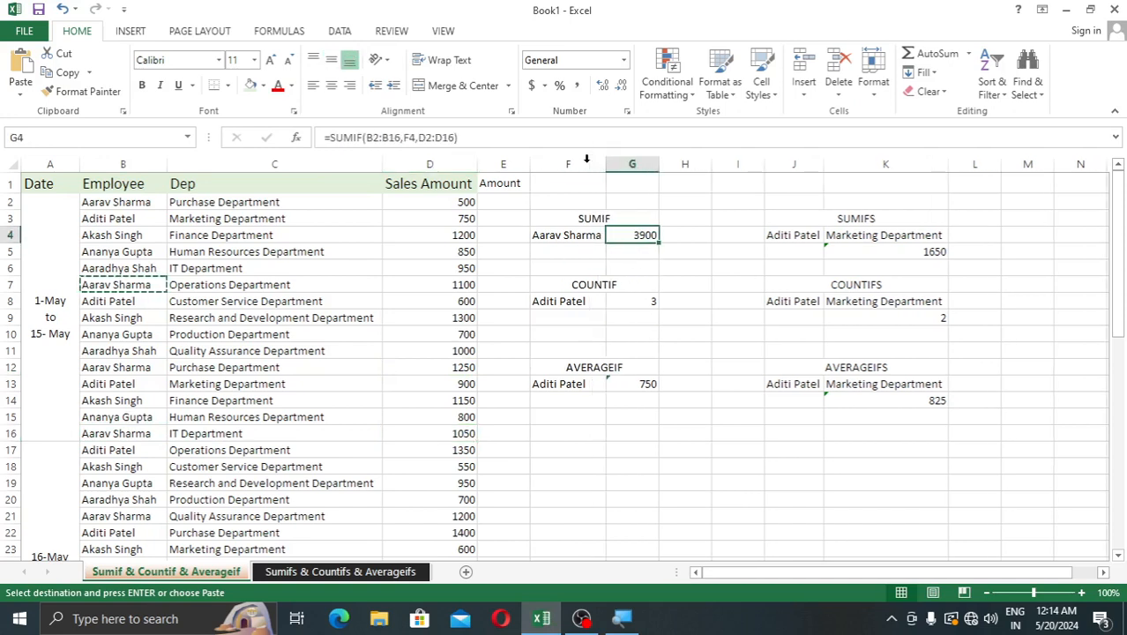
pyautogui.click(572, 301)
pyautogui.hotkey('ctrl', 'v')
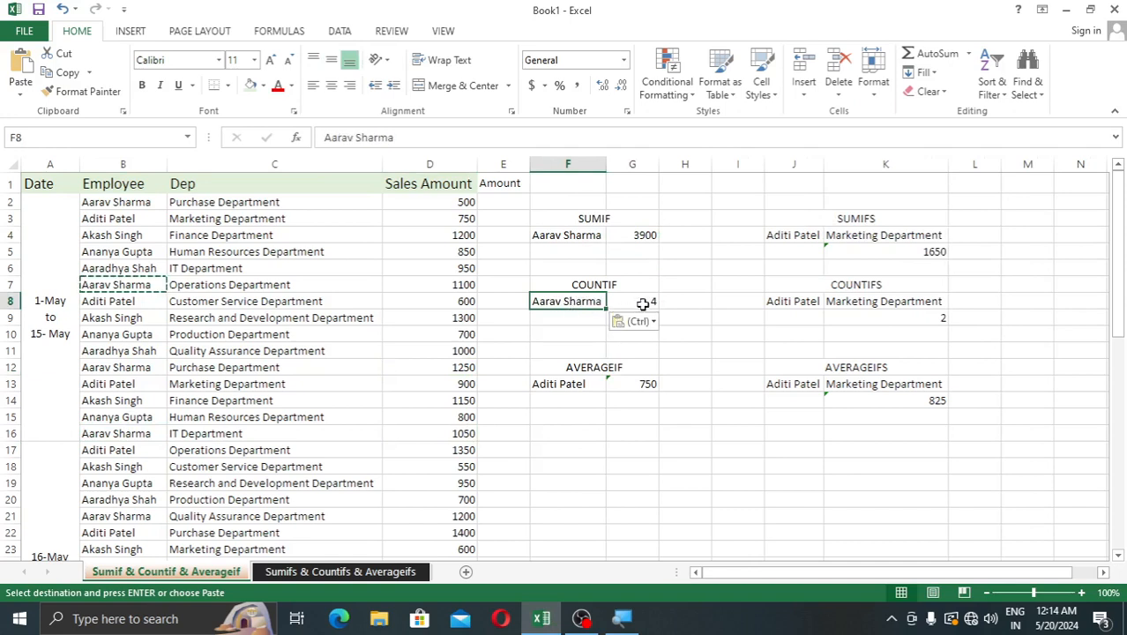
pyautogui.click(580, 380)
pyautogui.hotkey('ctrl', 'v')
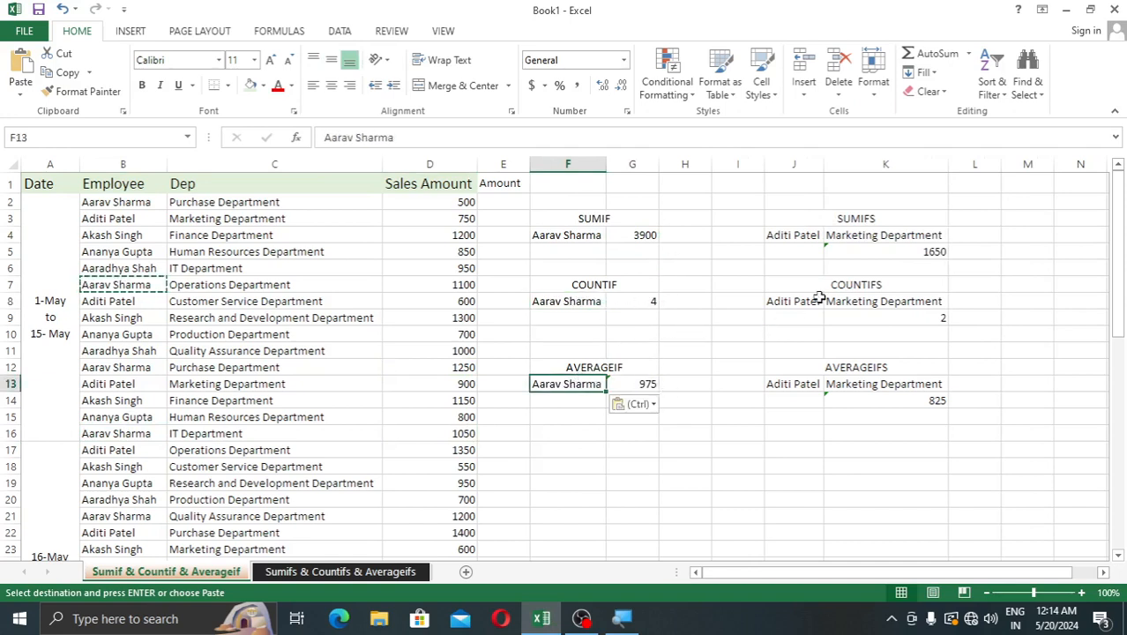
pyautogui.press('Escape')
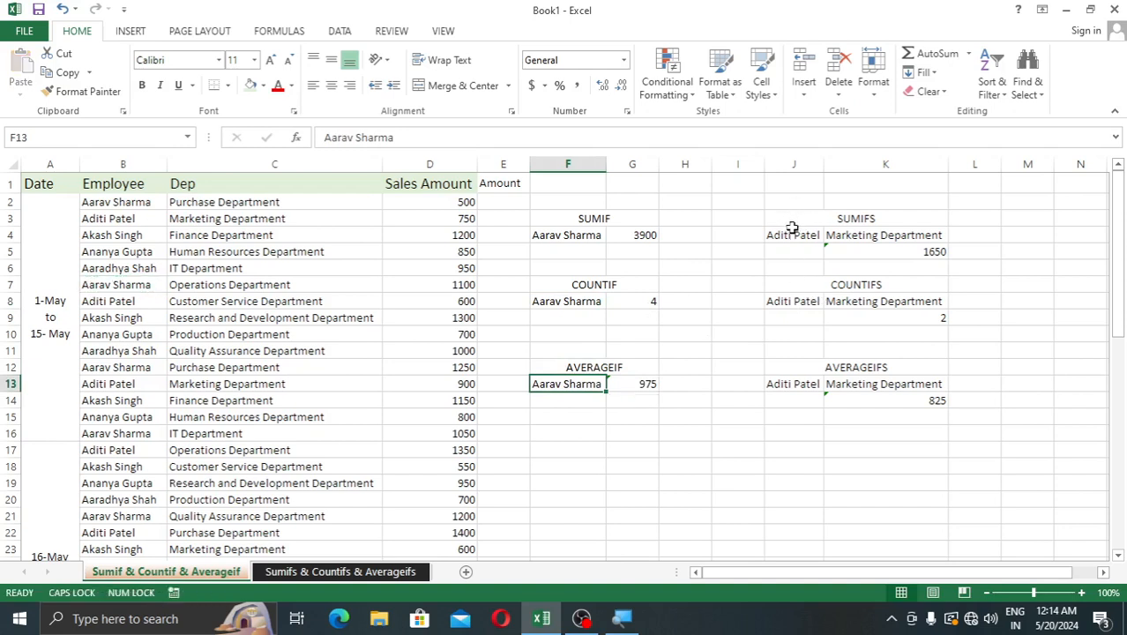
# Replace the employee criteria in J4, J8 and J13 with a copy of the name from F4, and auto-fit column J.
pyautogui.click(793, 231)
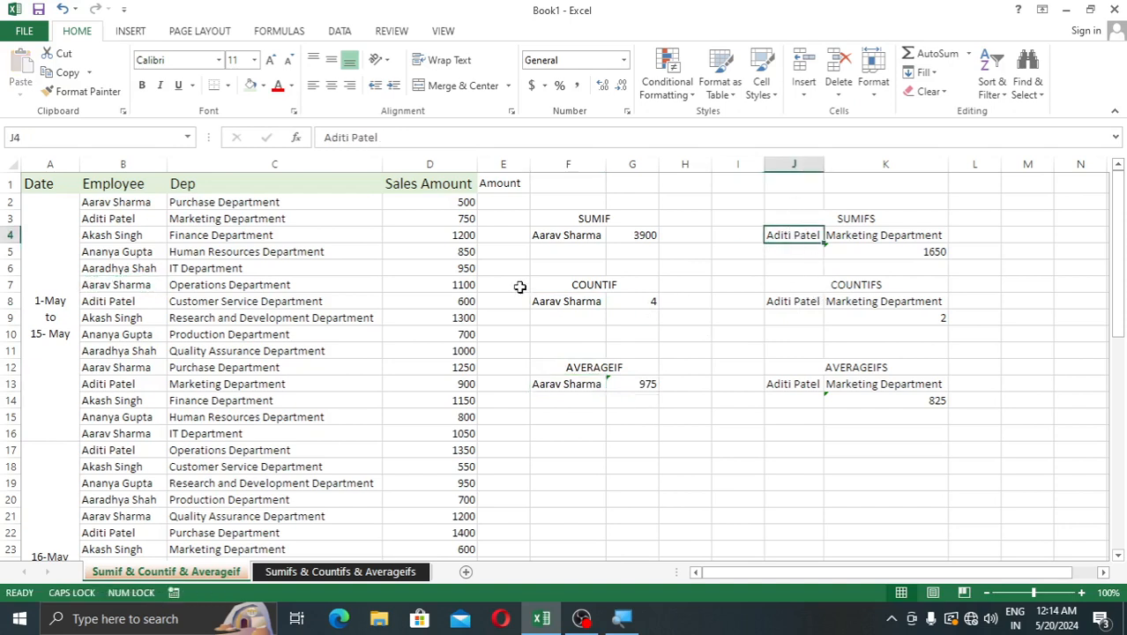
pyautogui.click(569, 235)
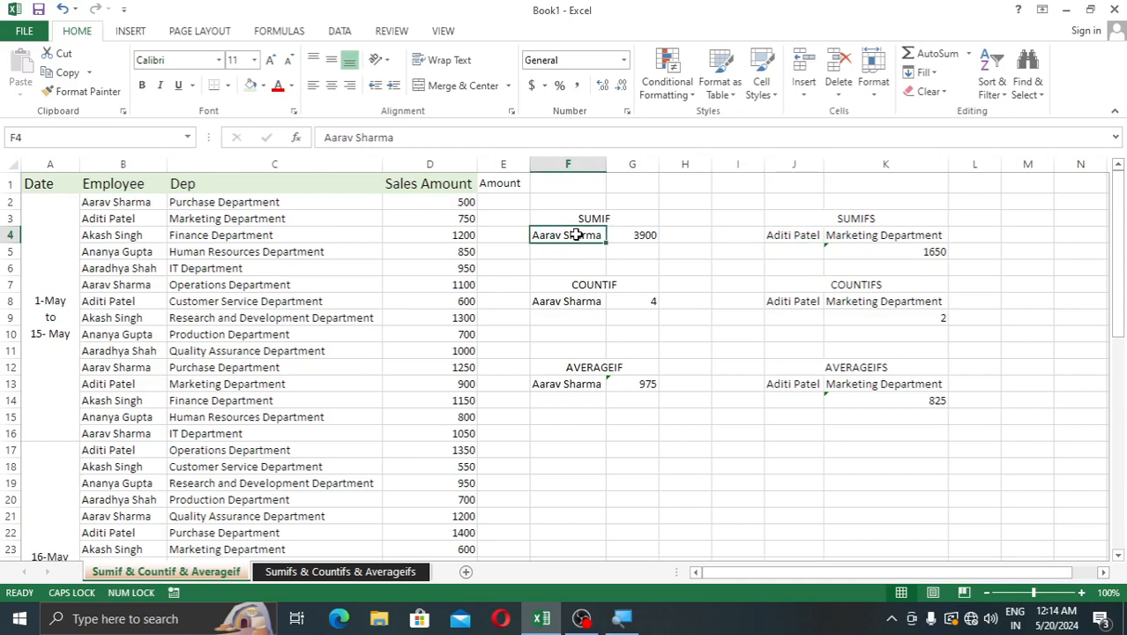
pyautogui.hotkey('ctrl', 'c')
pyautogui.click(799, 231)
pyautogui.hotkey('ctrl', 'v')
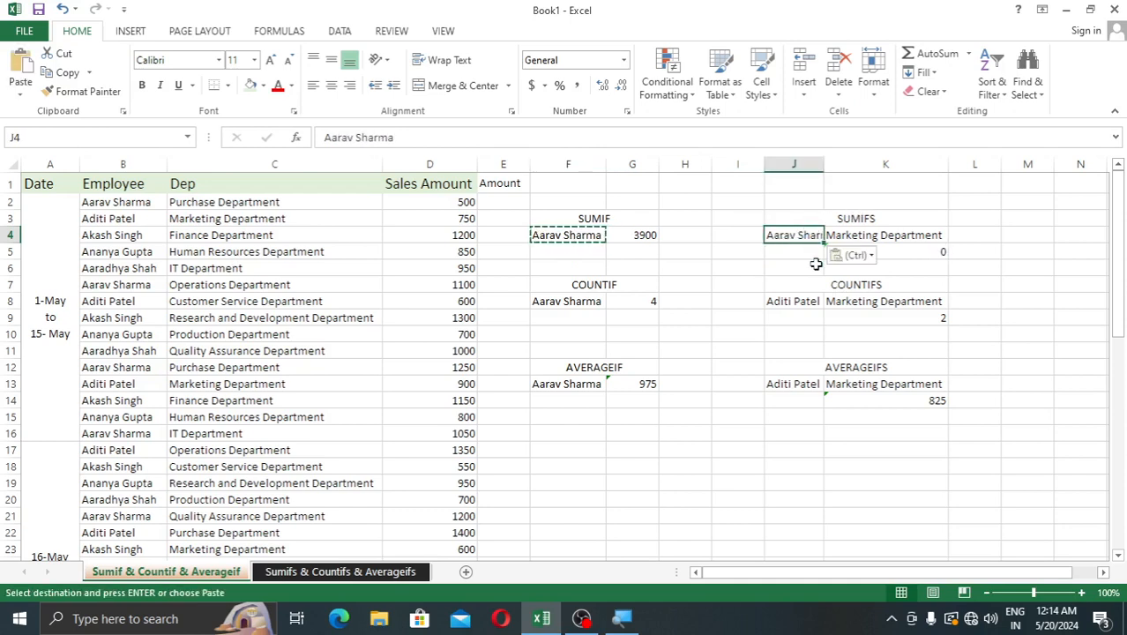
pyautogui.click(802, 298)
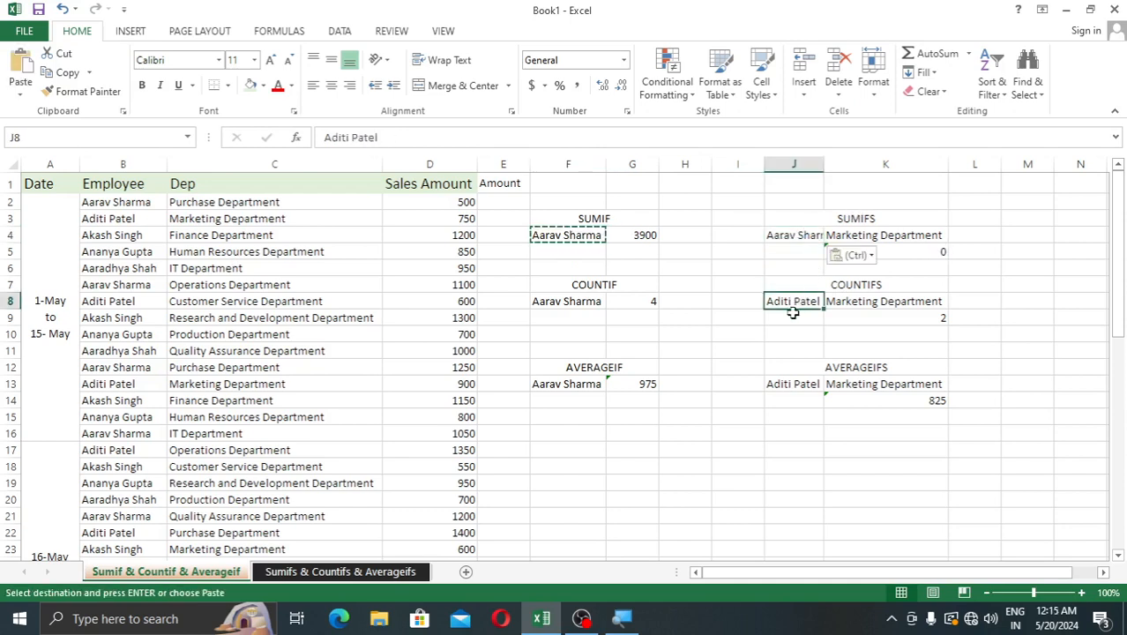
pyautogui.hotkey('ctrl', 'v')
pyautogui.click(791, 381)
pyautogui.press('Escape')
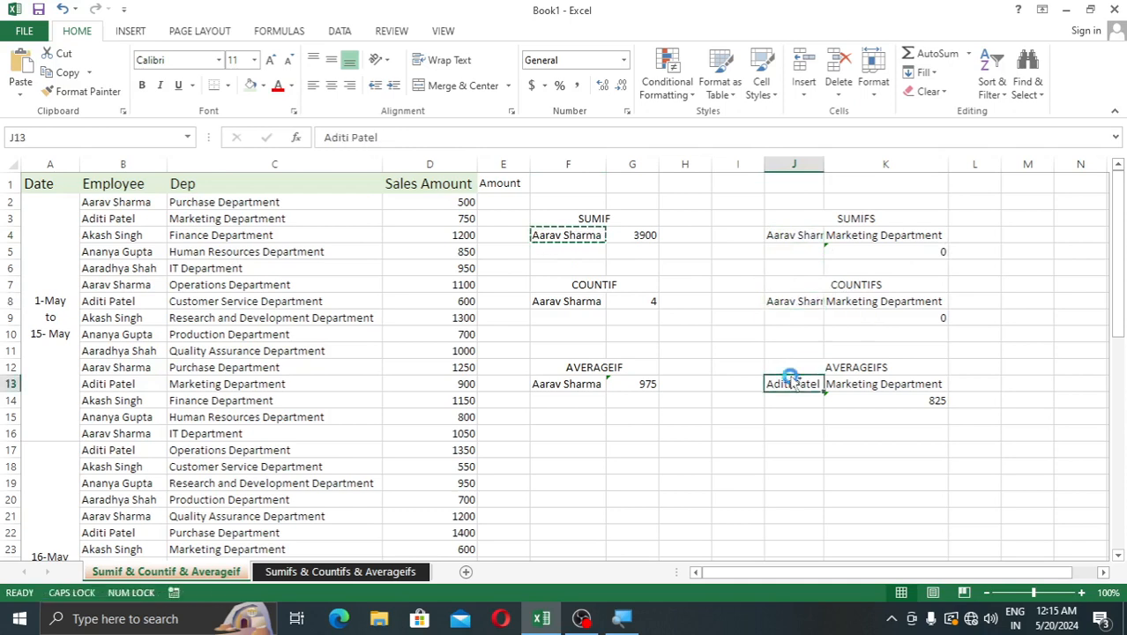
pyautogui.hotkey('ctrl', 'v')
pyautogui.click(911, 384)
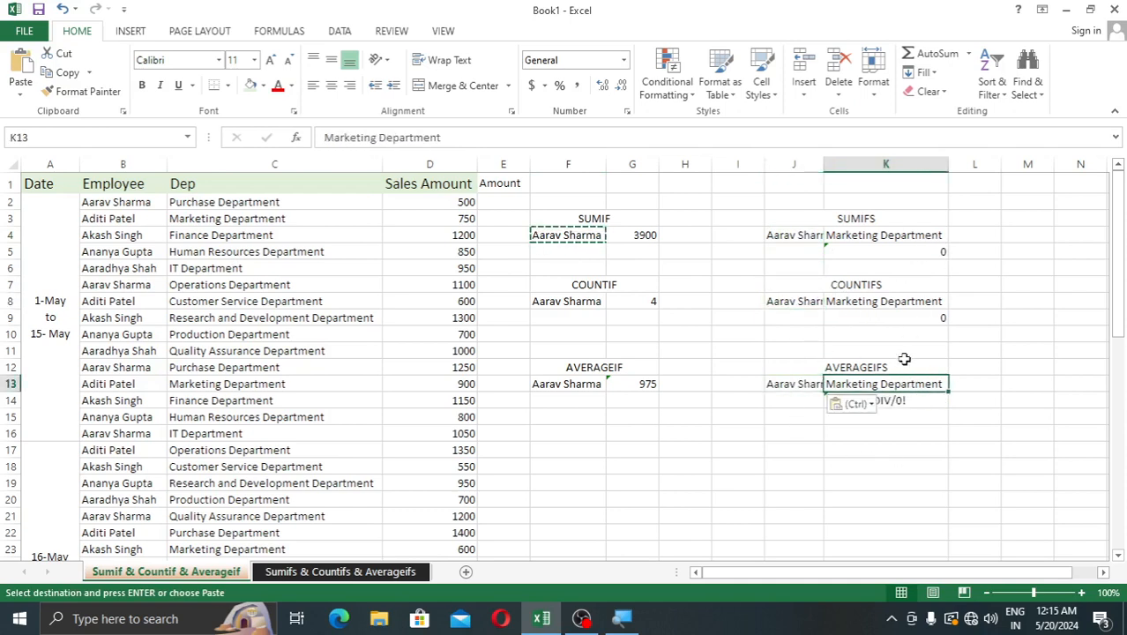
pyautogui.doubleClick(827, 175)
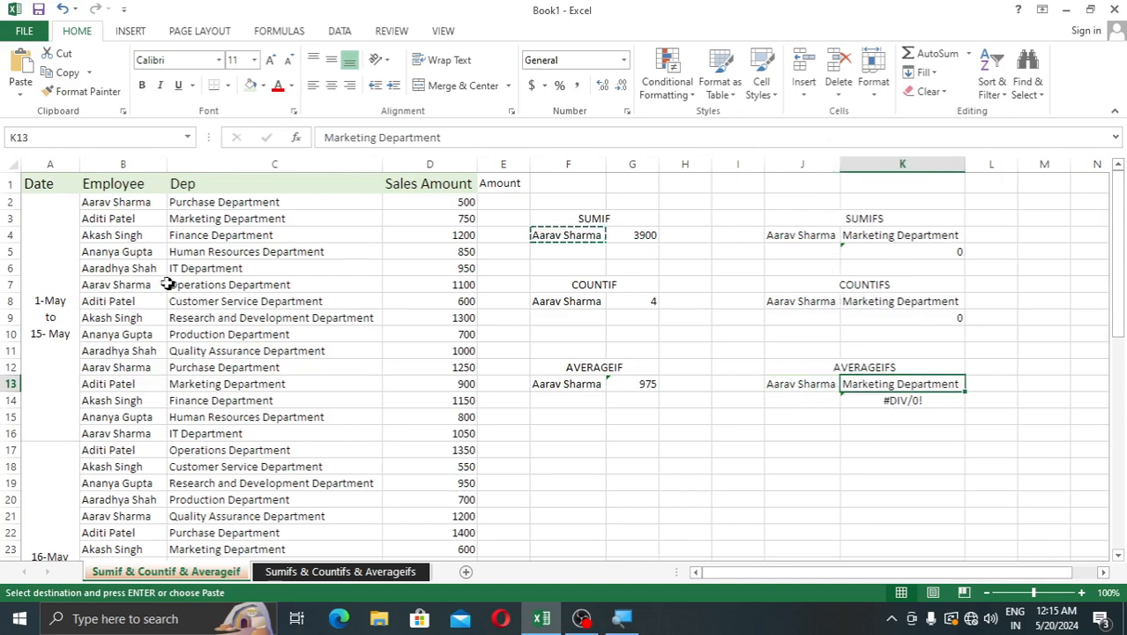
# Replace the department criteria in K4, K8 and K13 with Purchase Department copied from C2.
pyautogui.click(240, 202)
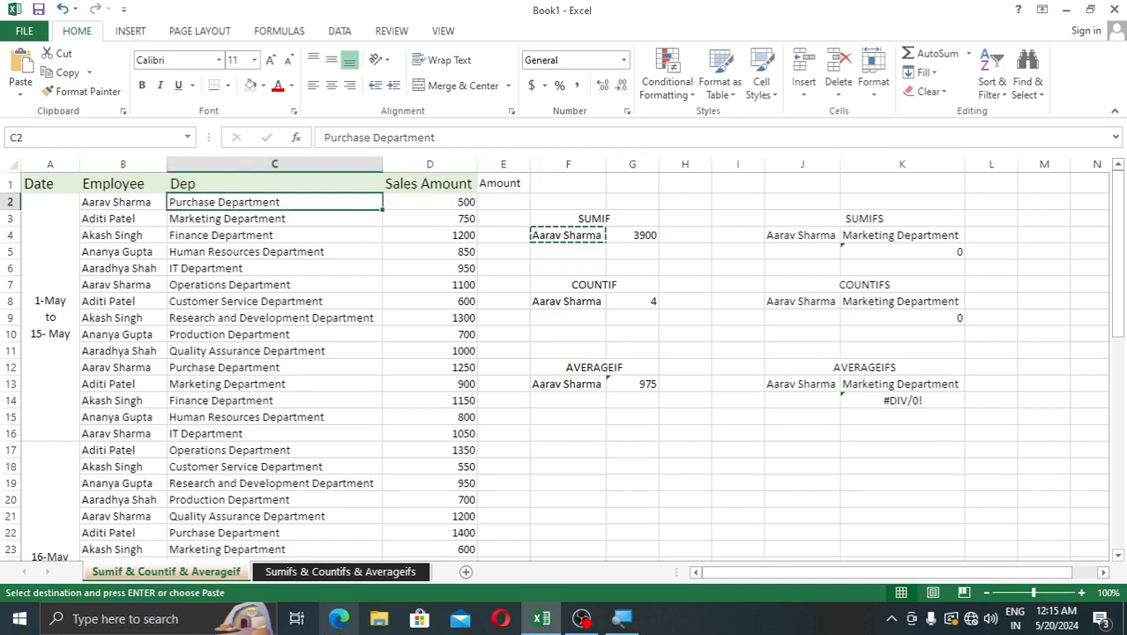
pyautogui.hotkey('ctrl', 'c')
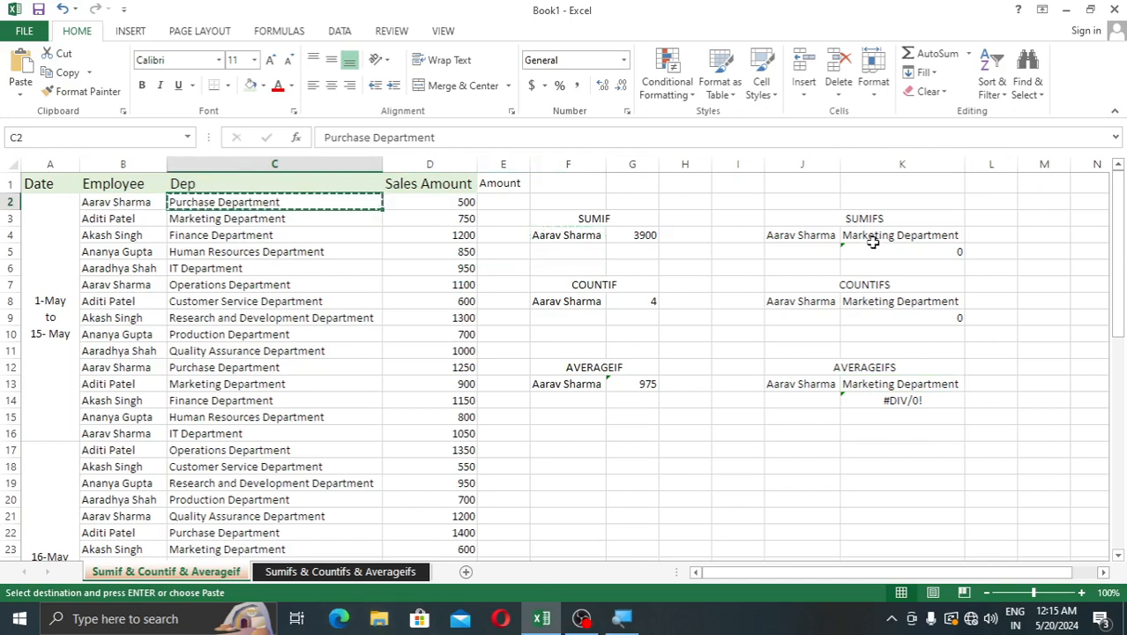
pyautogui.click(877, 236)
pyautogui.hotkey('ctrl', 'v')
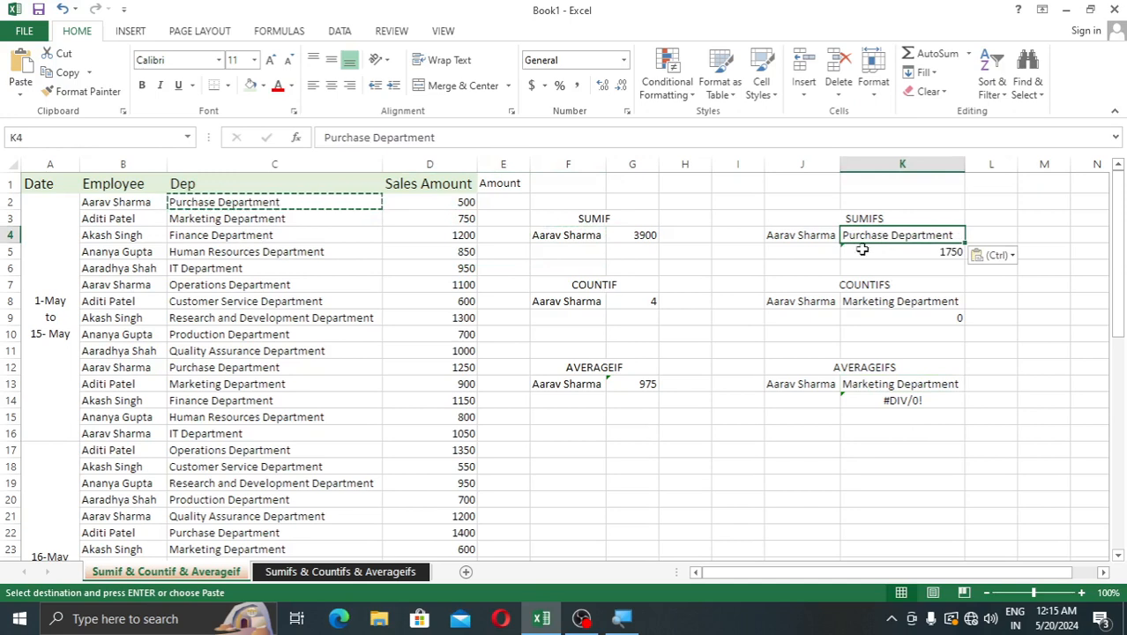
pyautogui.click(880, 302)
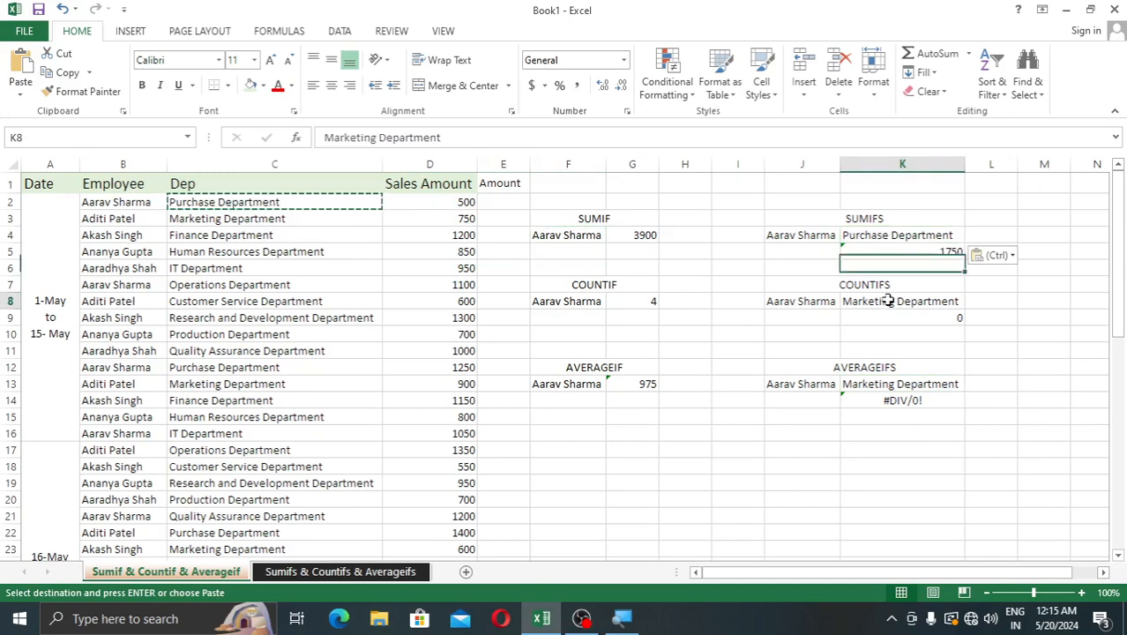
pyautogui.hotkey('ctrl', 'v')
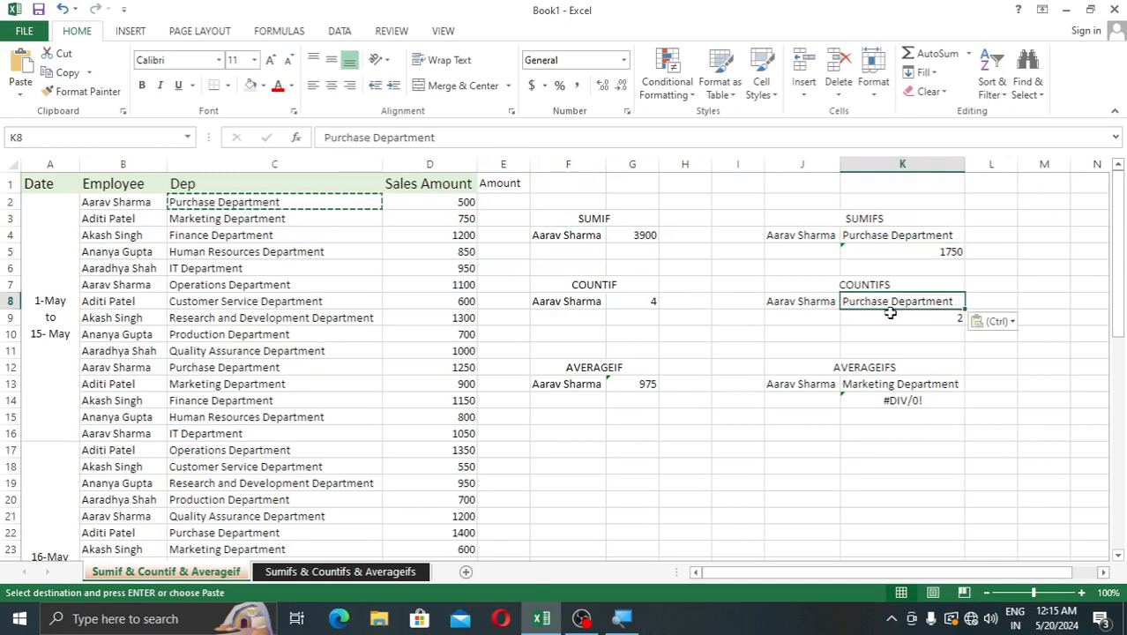
pyautogui.click(902, 384)
pyautogui.hotkey('ctrl', 'v')
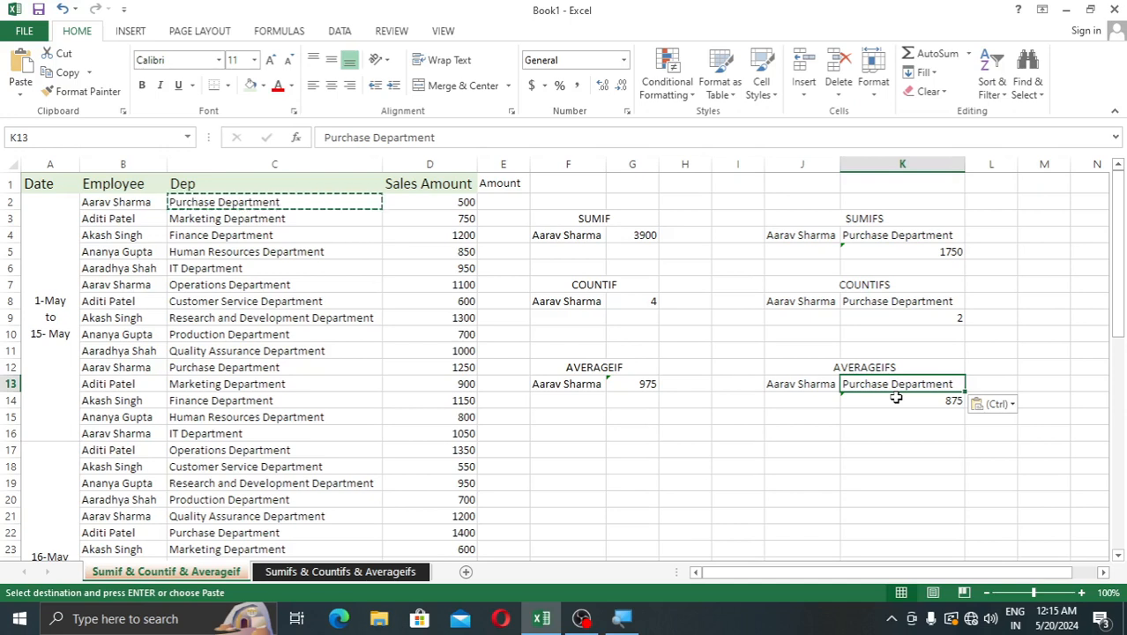
pyautogui.press('Escape')
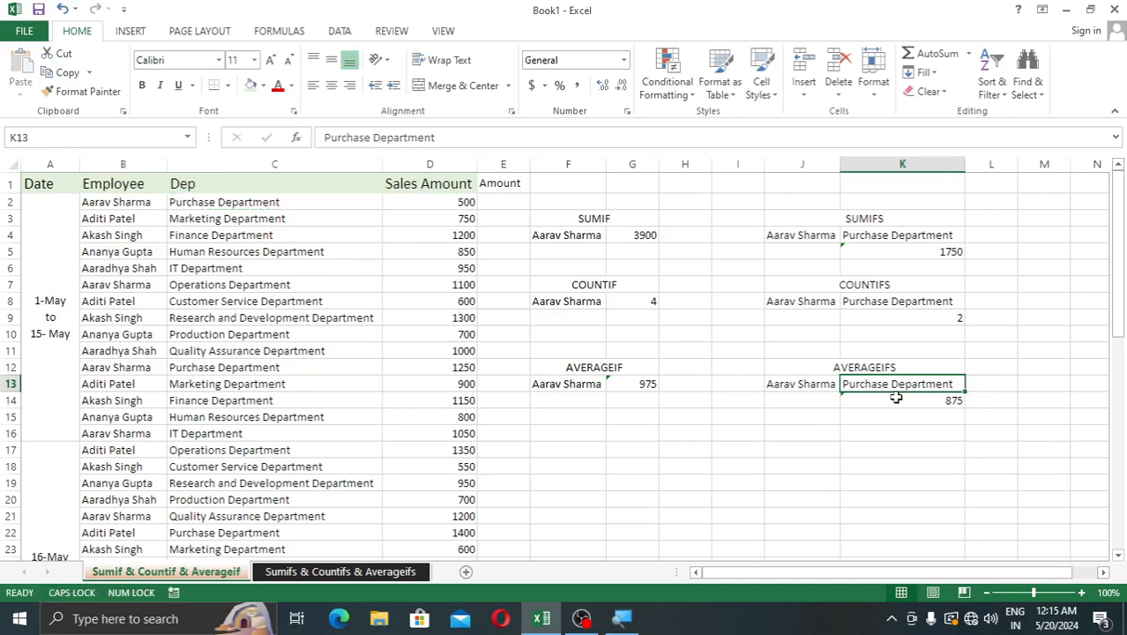